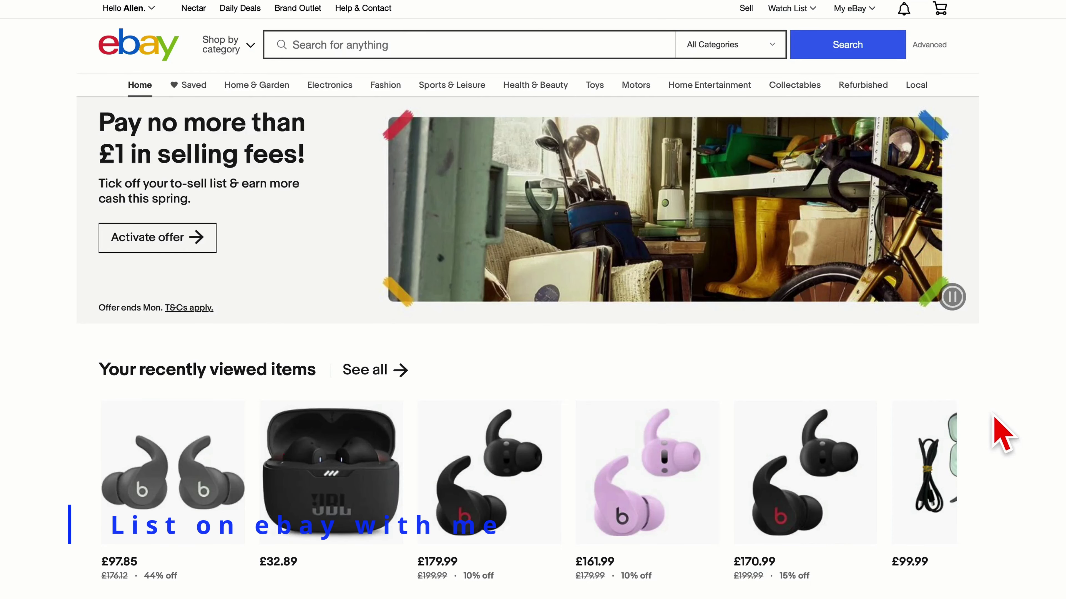
- Start a new listing and enter 'Bosch AQT33-11' as the item being sold
left_click(747, 9)
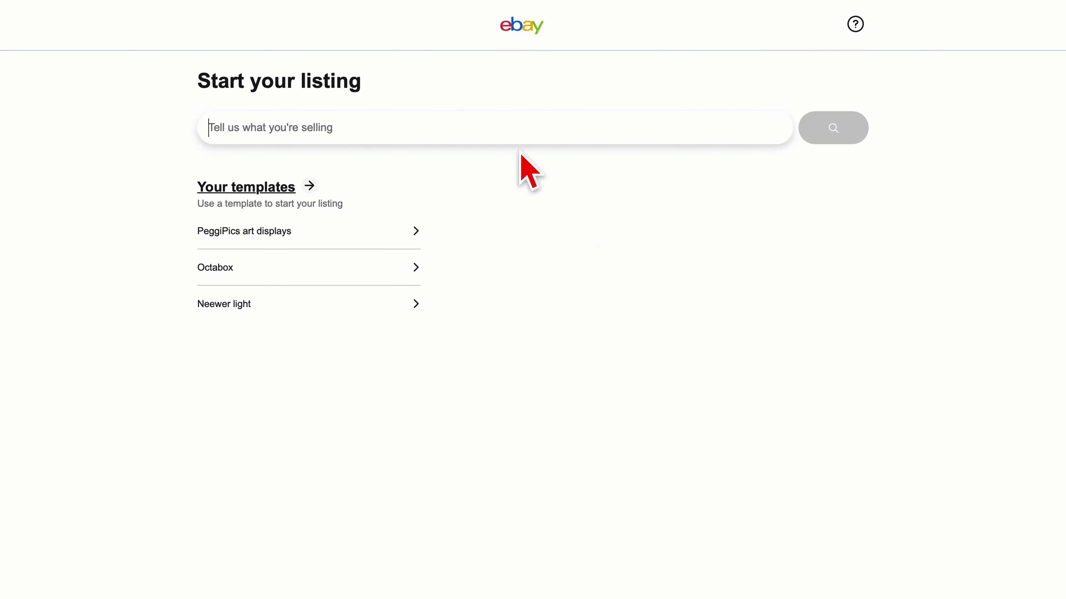
left_click(382, 132)
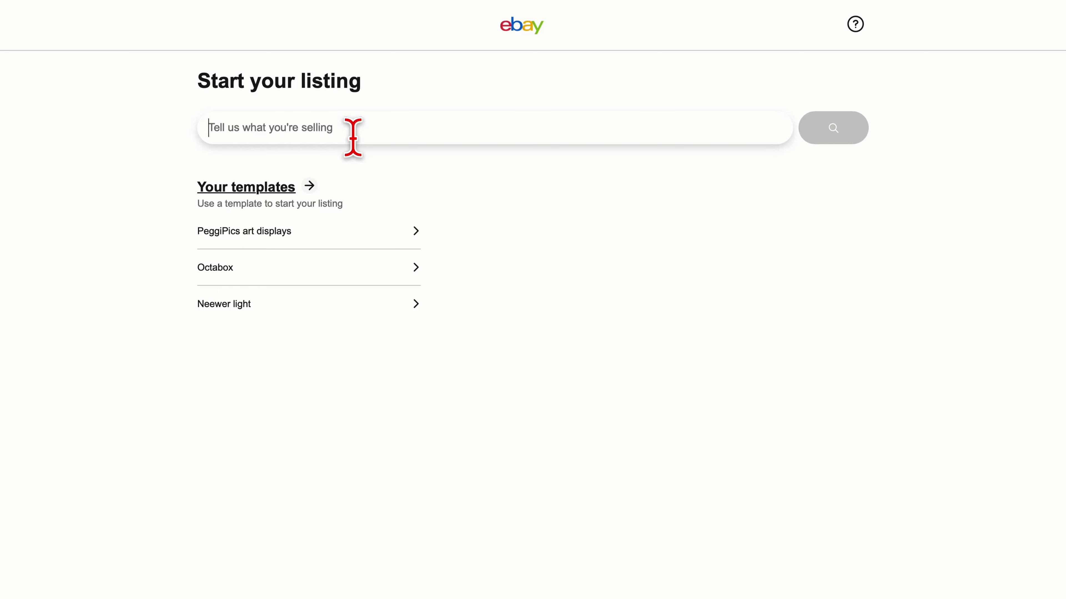
type("Bo")
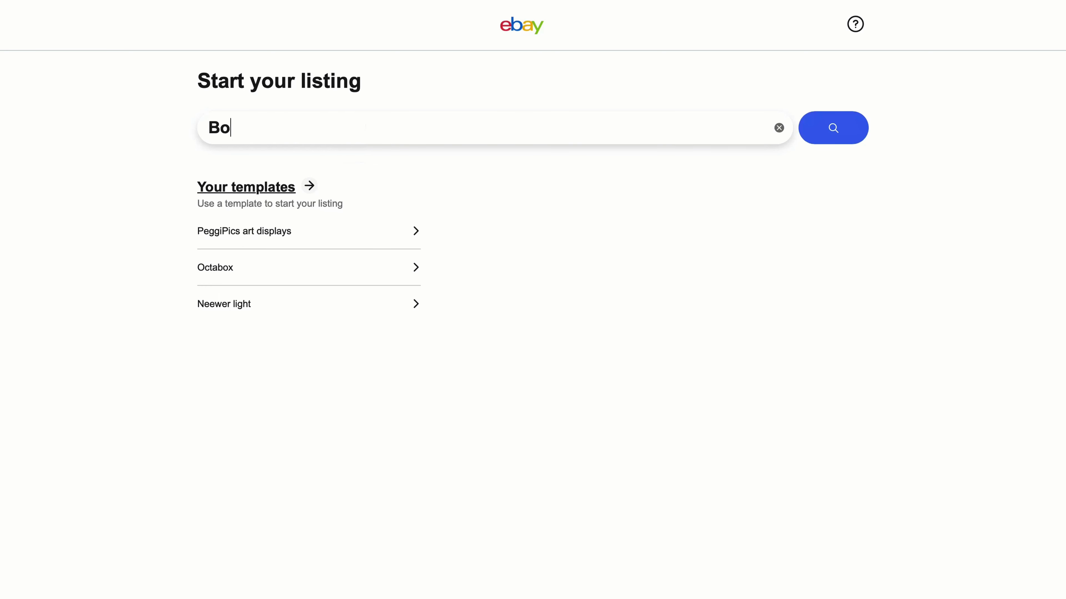
type("sch AQT")
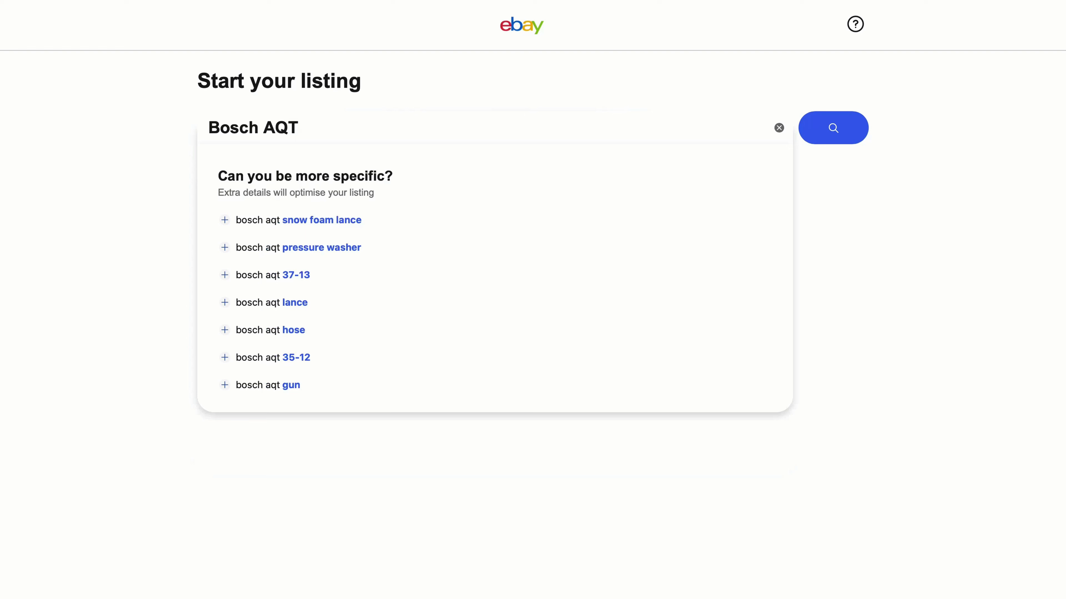
type(" 33-11")
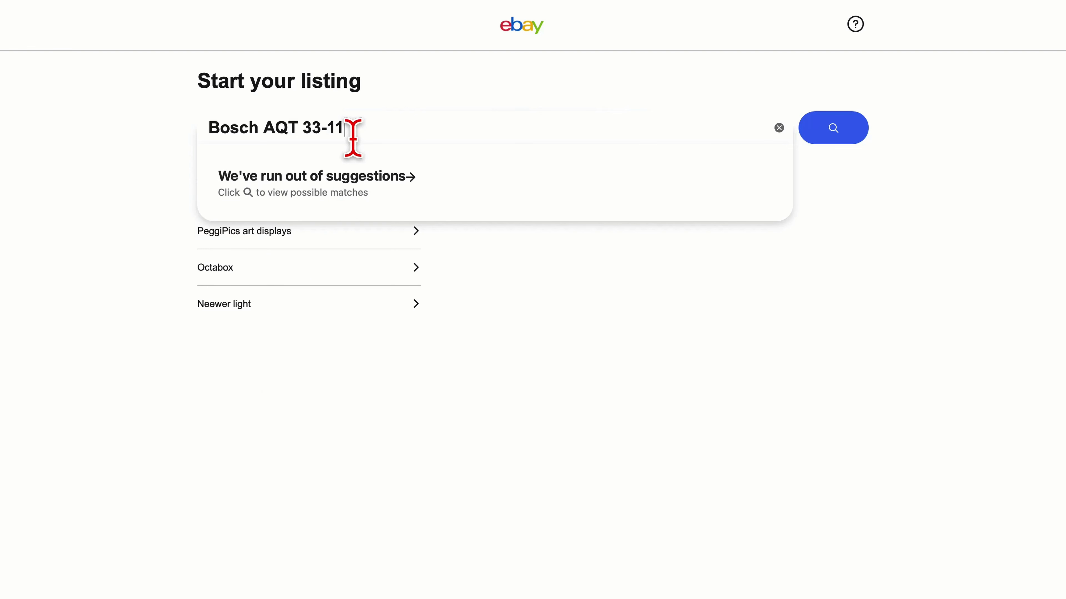
left_click(303, 127)
key("BackSpace")
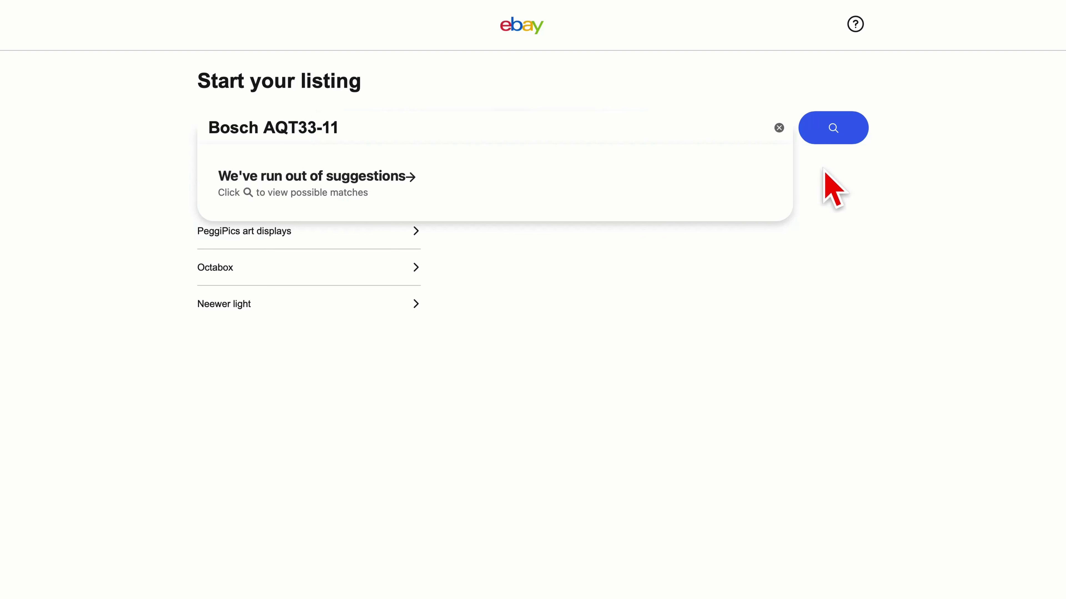
- Search for matches to the item name and close the category chooser without choosing
left_click(834, 128)
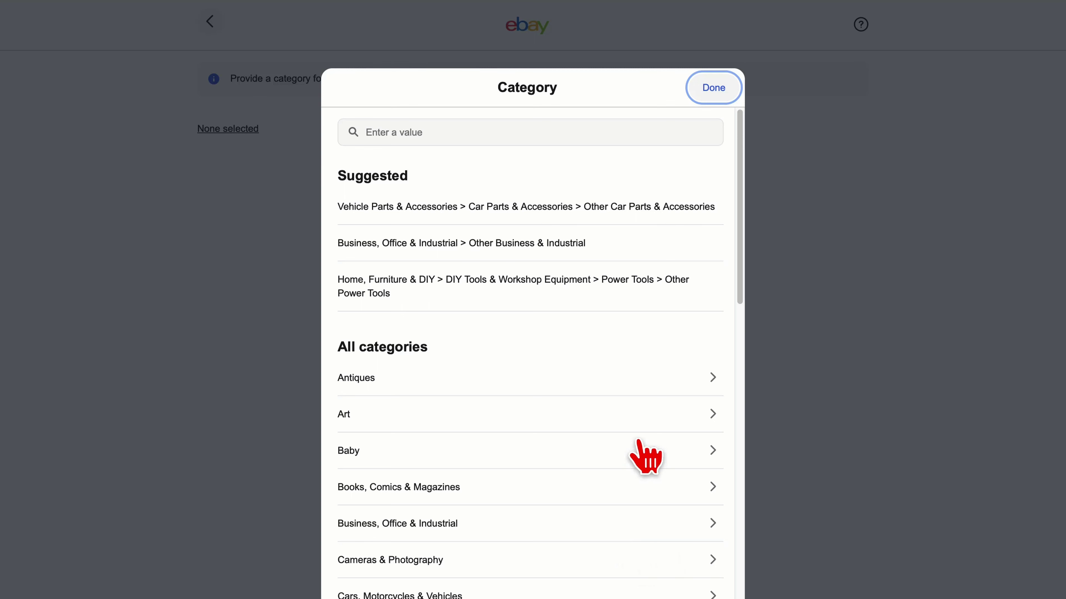
scroll(589, 292, "down", 4)
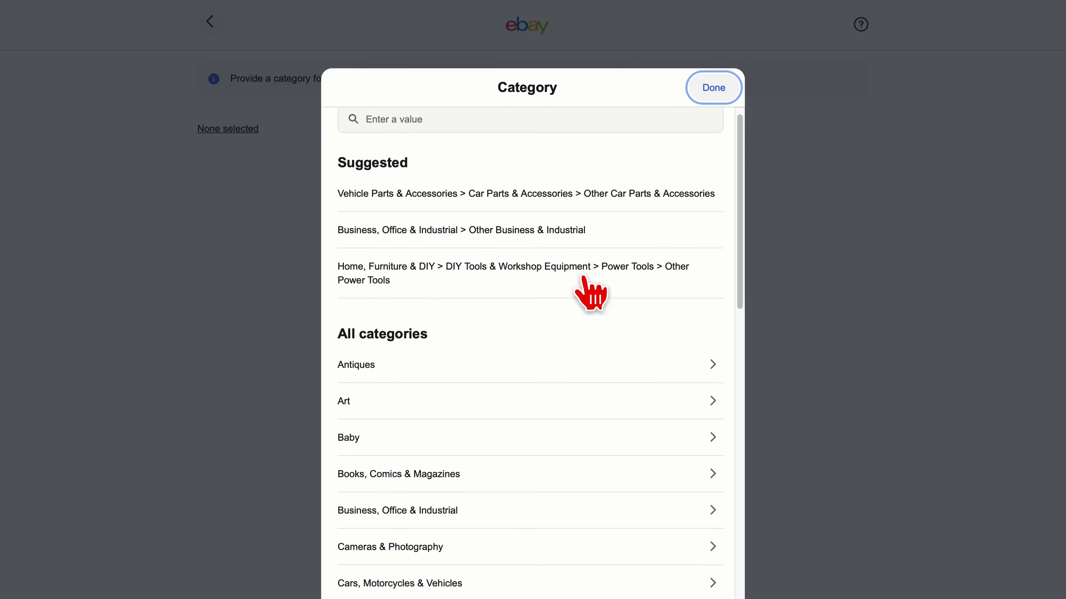
scroll(569, 353, "up", 4)
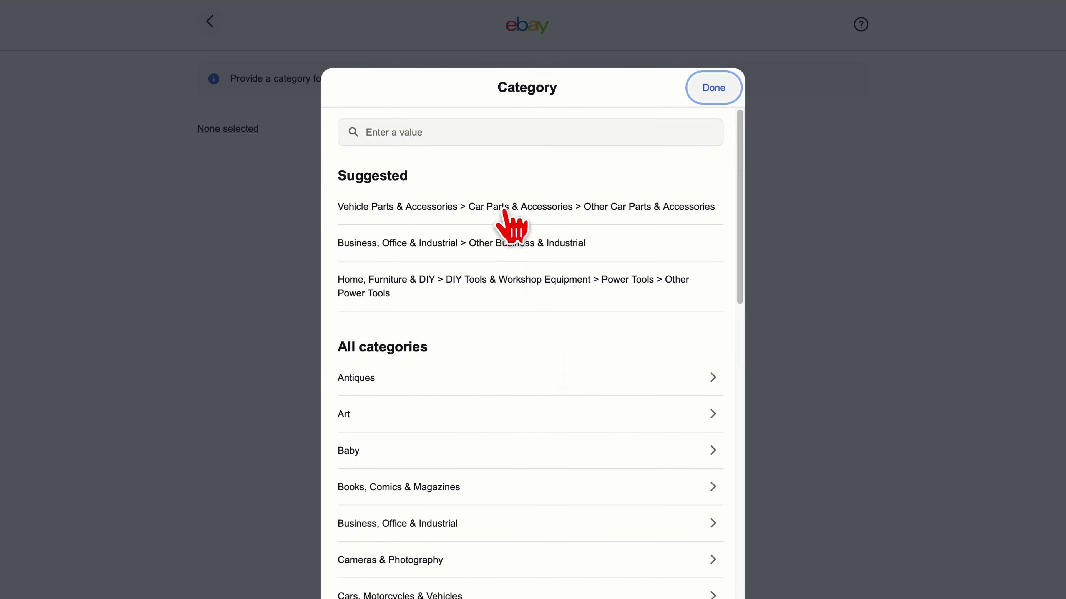
left_click(713, 88)
- Extend the item name with ' pressure washer, boxed with accessories and instructions'
left_click(444, 121)
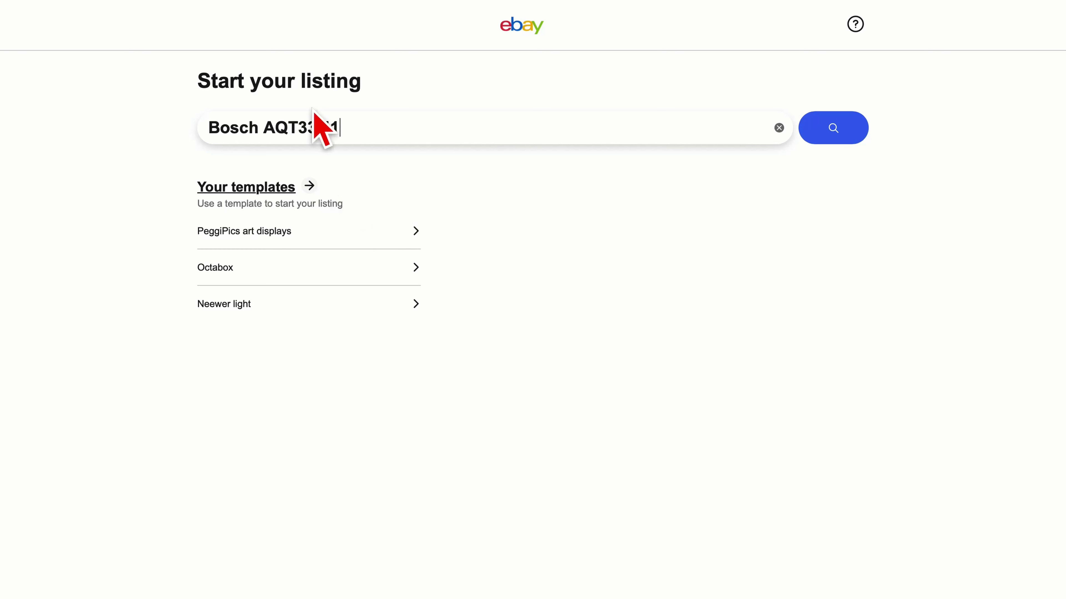
left_click(302, 128)
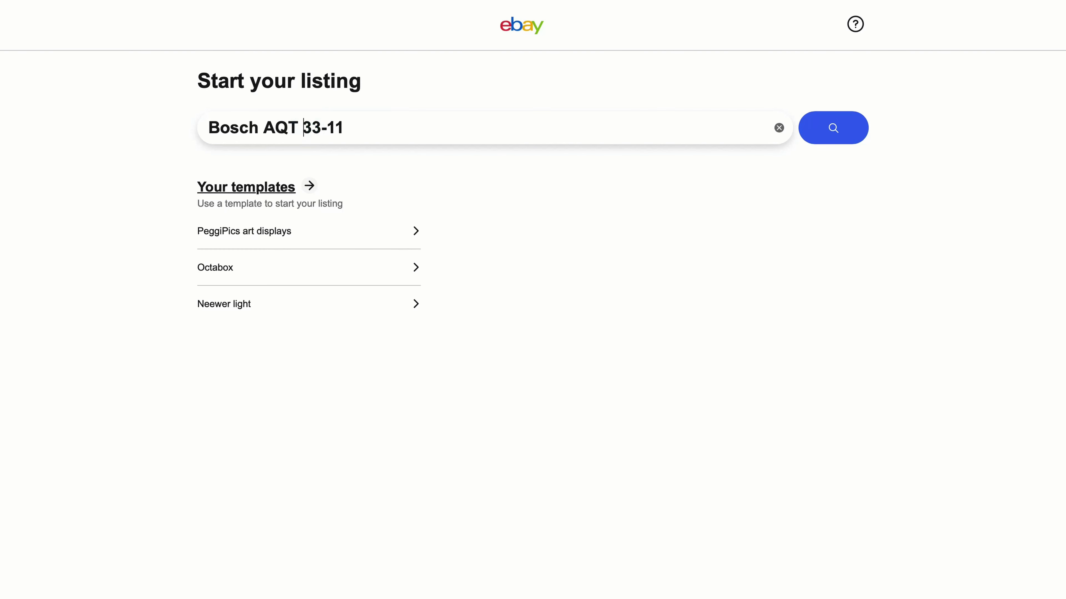
left_click(321, 128)
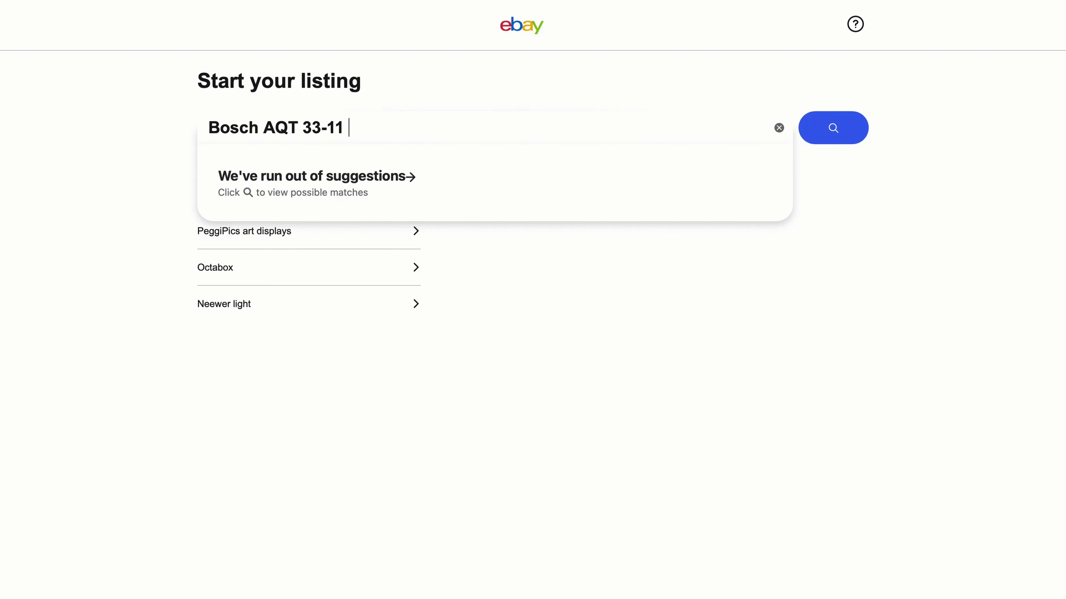
type("pressure washer")
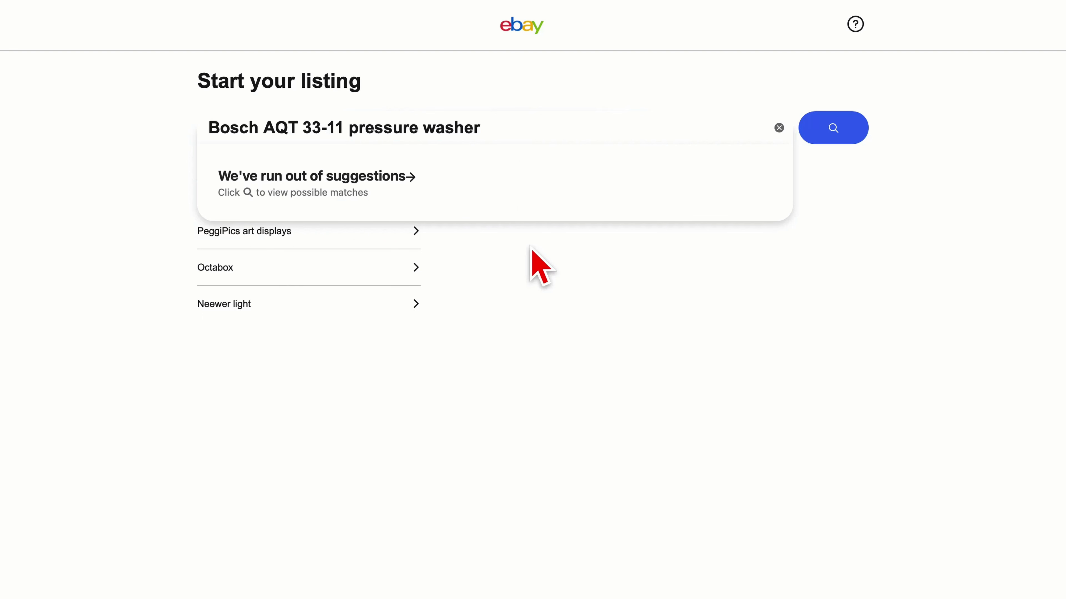
type(", boxed wi")
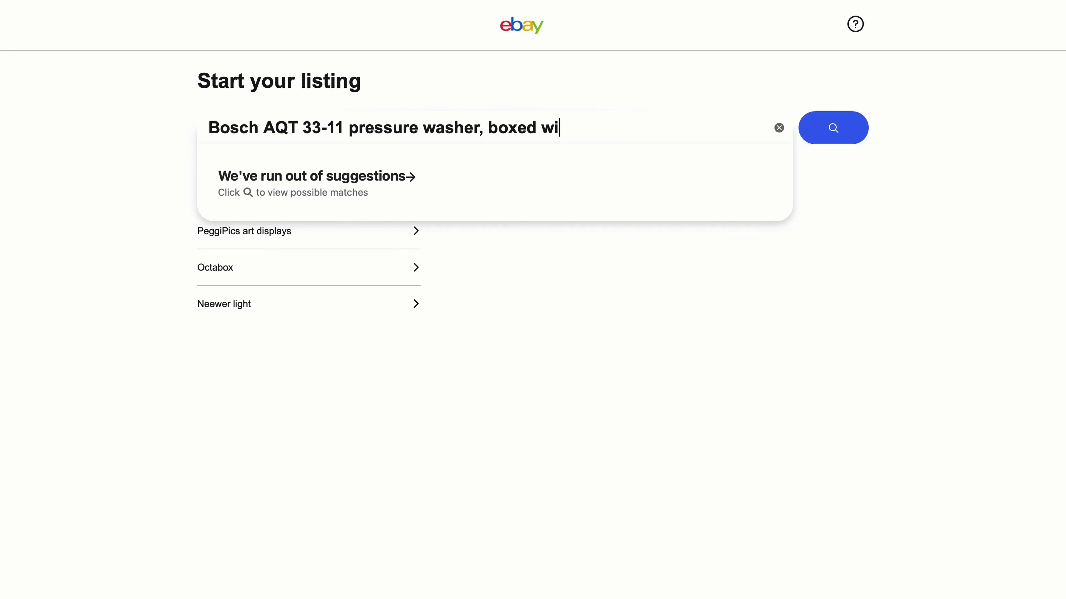
type("th accessories and instructions")
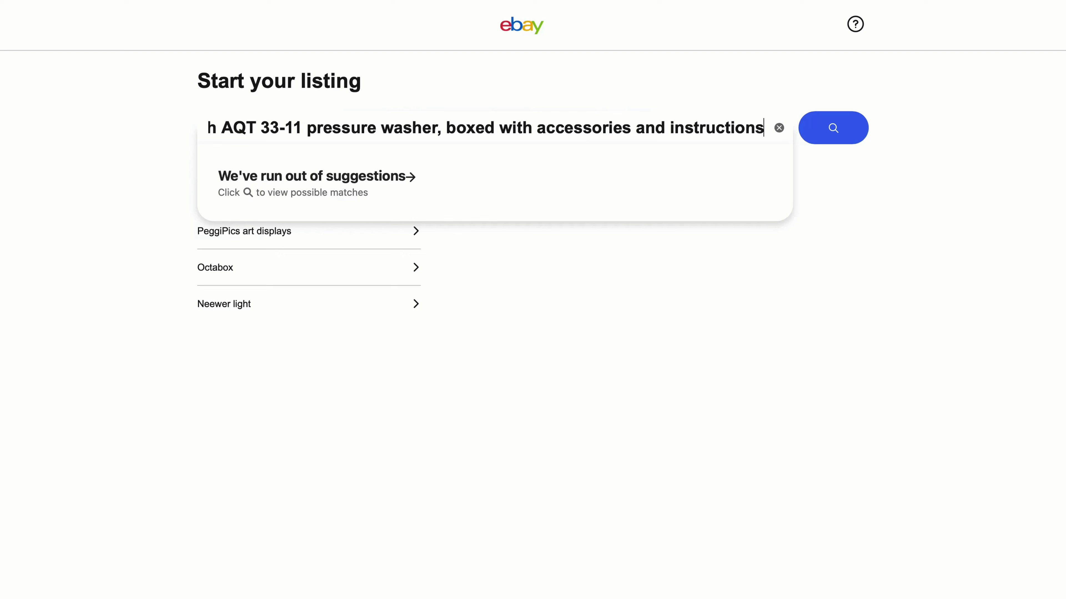
- Search the full item description and set the item condition to Used
left_click(844, 132)
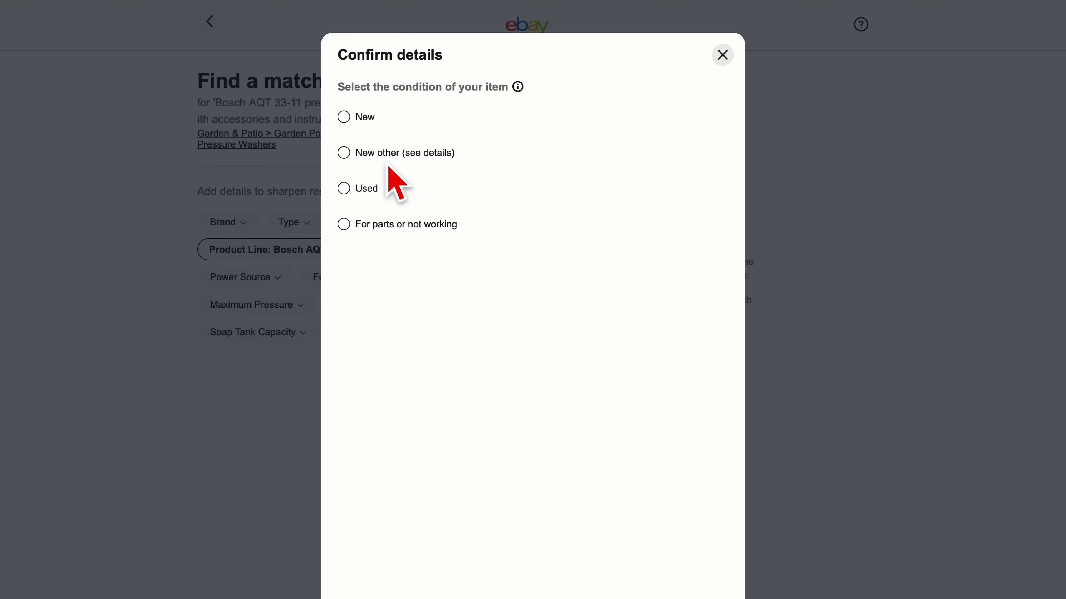
left_click(344, 189)
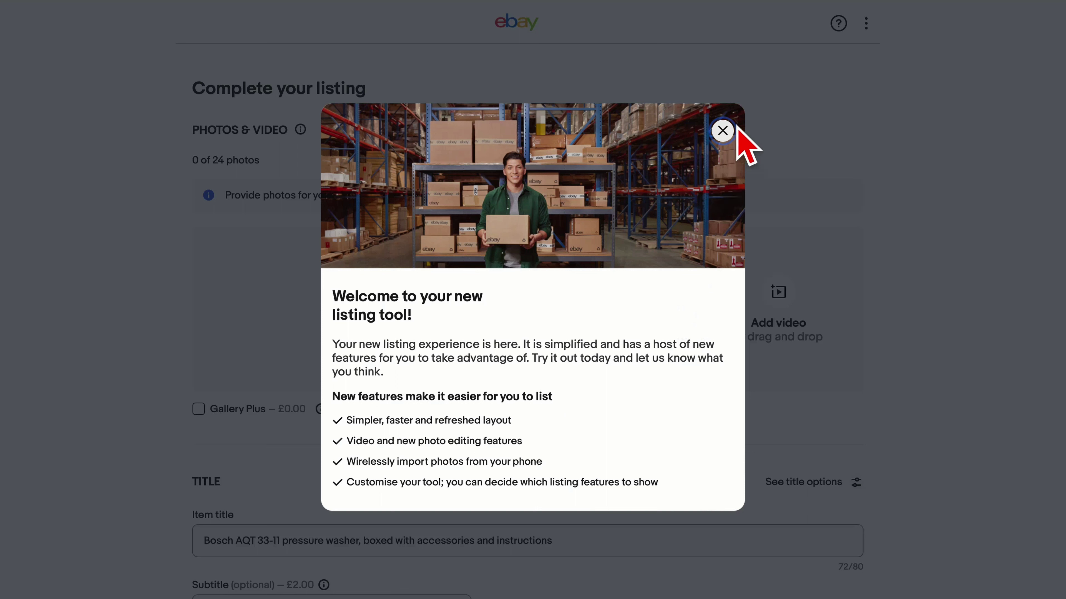
- Dismiss the welcome message and select photos IMG_0632 to IMG_0636 in Downloads
left_click(722, 131)
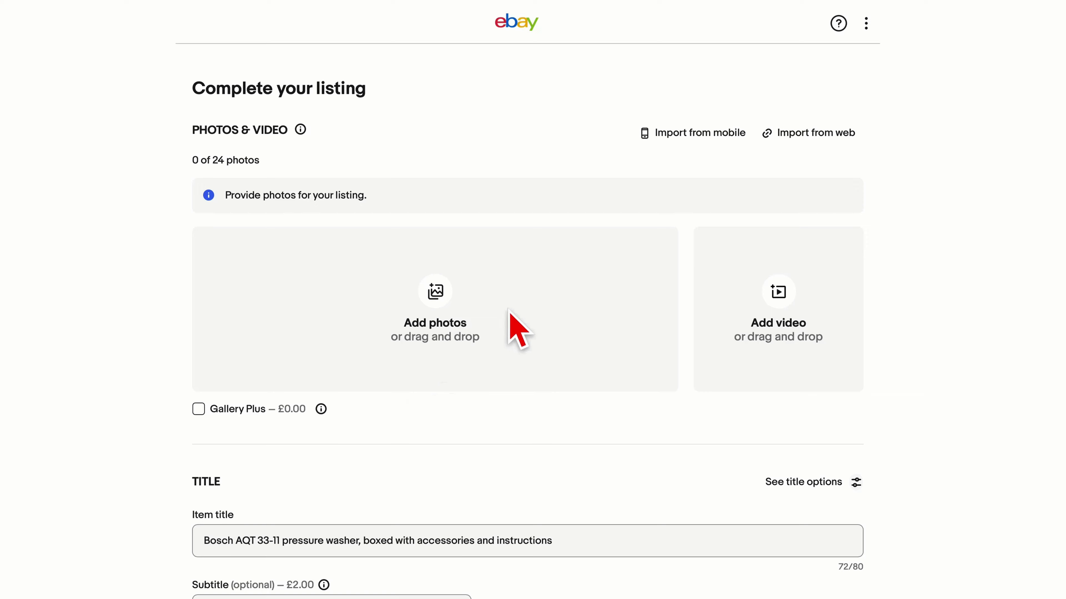
left_click(436, 293)
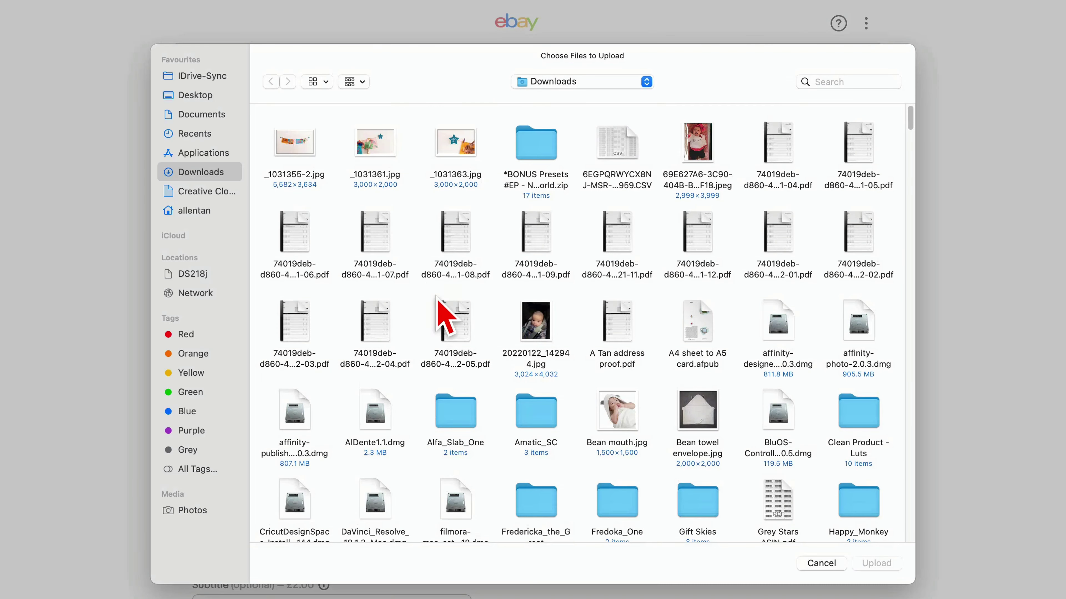
scroll(849, 499, "down", 20)
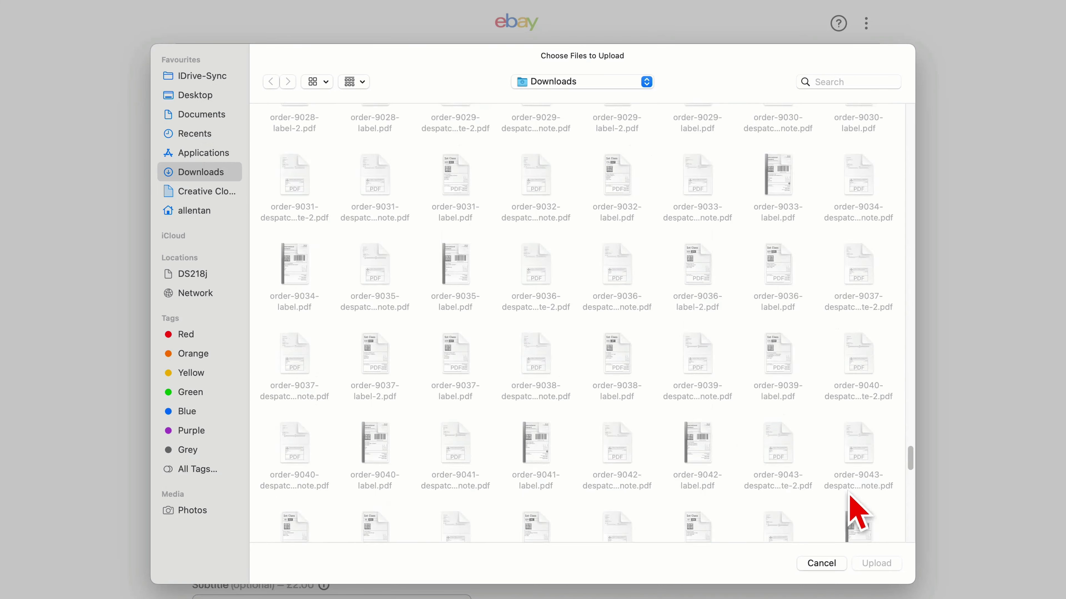
scroll(849, 497, "up", 20)
scroll(852, 495, "up", 2)
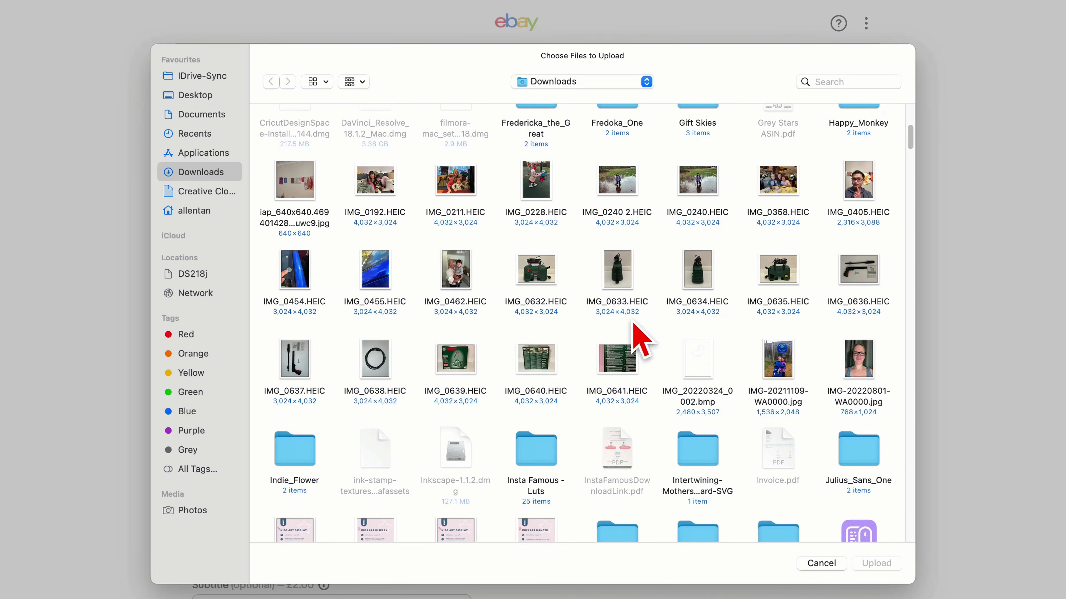
left_click(528, 271)
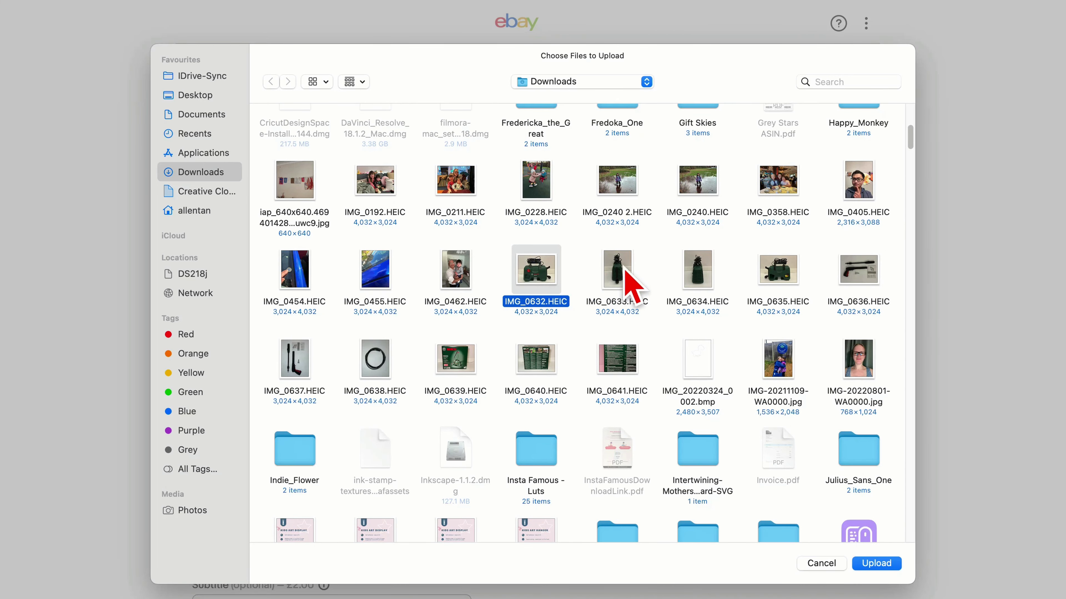
left_click(621, 285, "super")
left_click(699, 281, "super")
left_click(803, 286, "super")
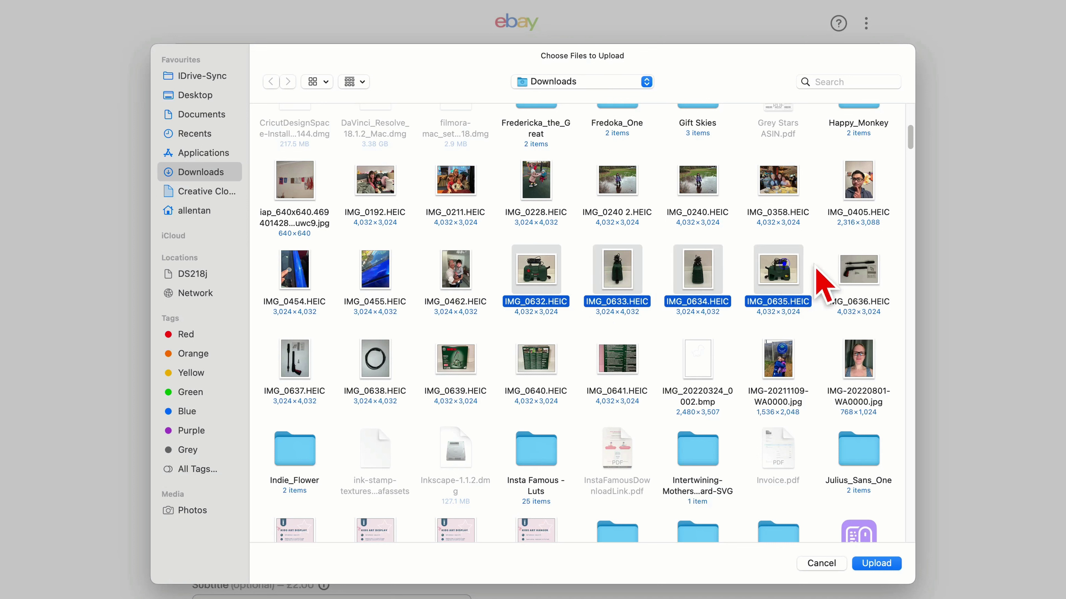
left_click(852, 286, "super")
- Add IMG_0637 to IMG_0641 to the selection and upload all ten photos
left_click(298, 354, "super")
left_click(350, 350, "super")
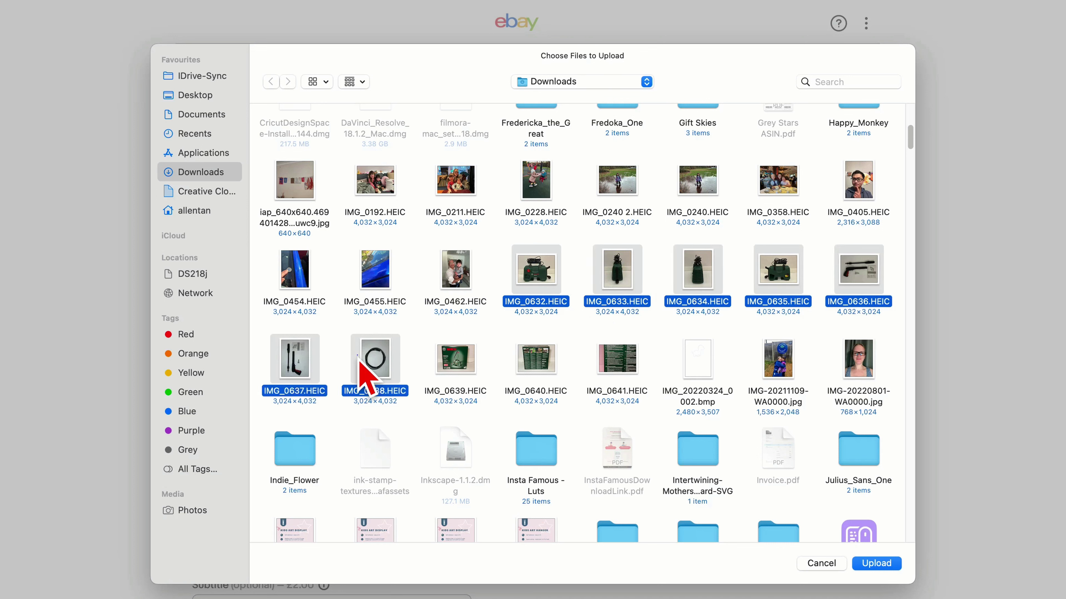
left_click(466, 353, "super")
left_click(523, 362, "super")
left_click(623, 365, "super")
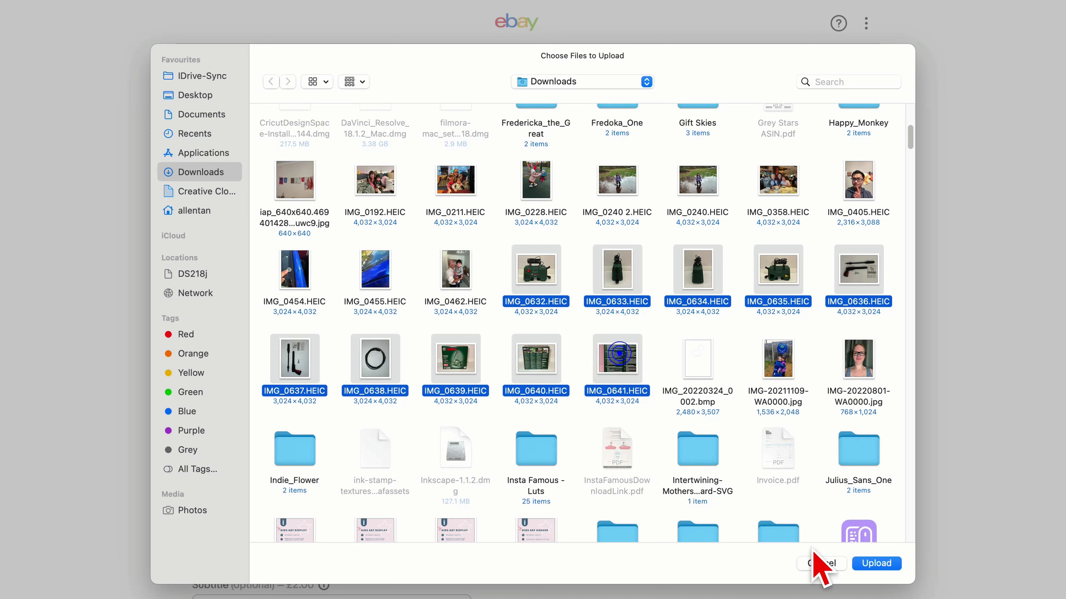
left_click(876, 563)
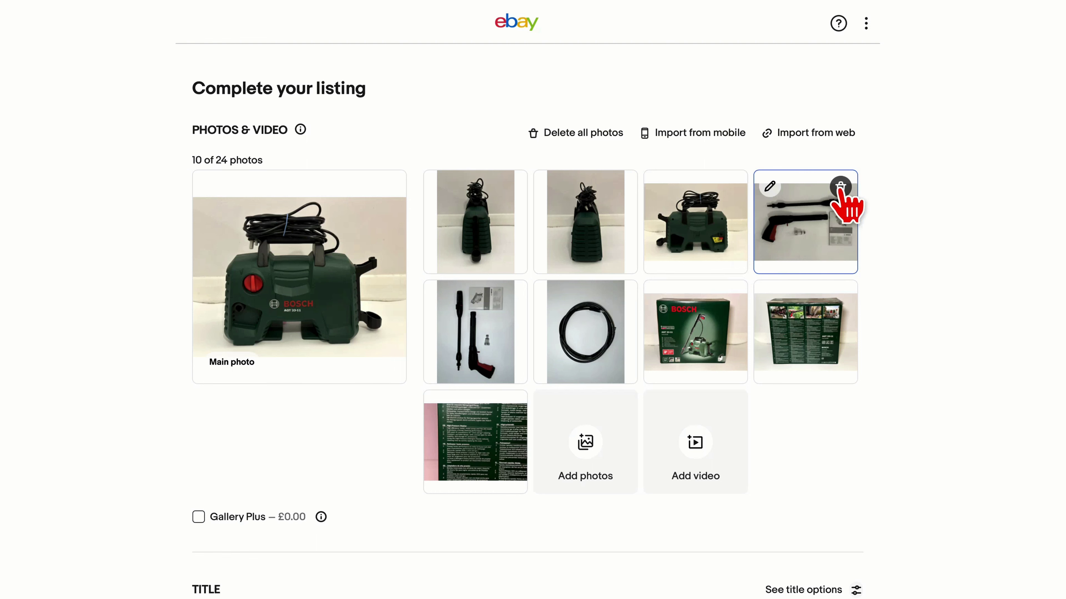
- Remove the accessories photo, then preview and rotate photos in Edit photo, closing each unsaved
left_click(840, 187)
left_click(769, 186)
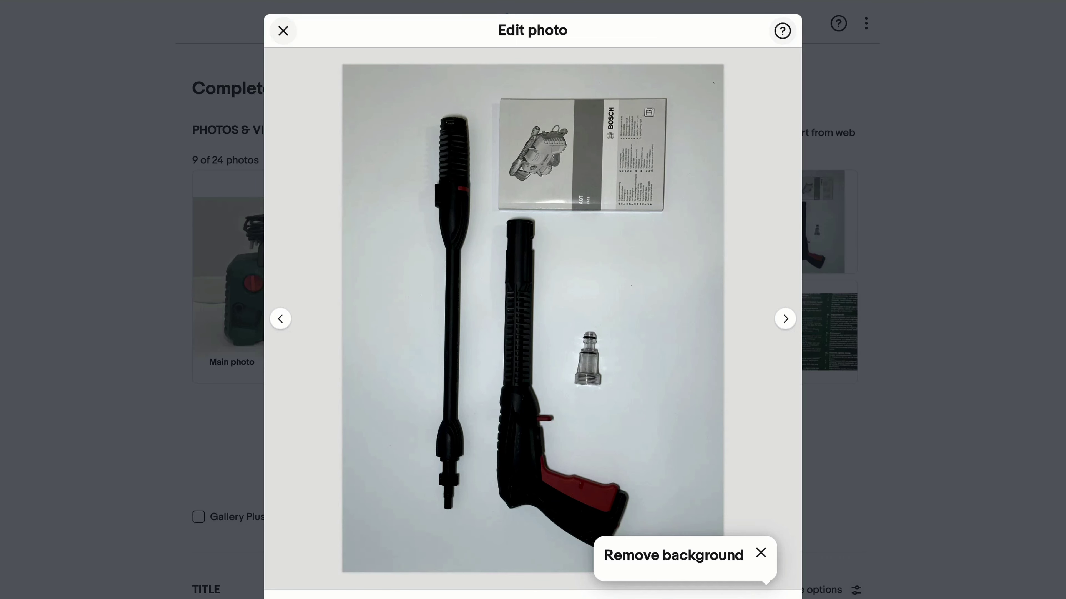
left_click(317, 597)
left_click(318, 597)
left_click(318, 597)
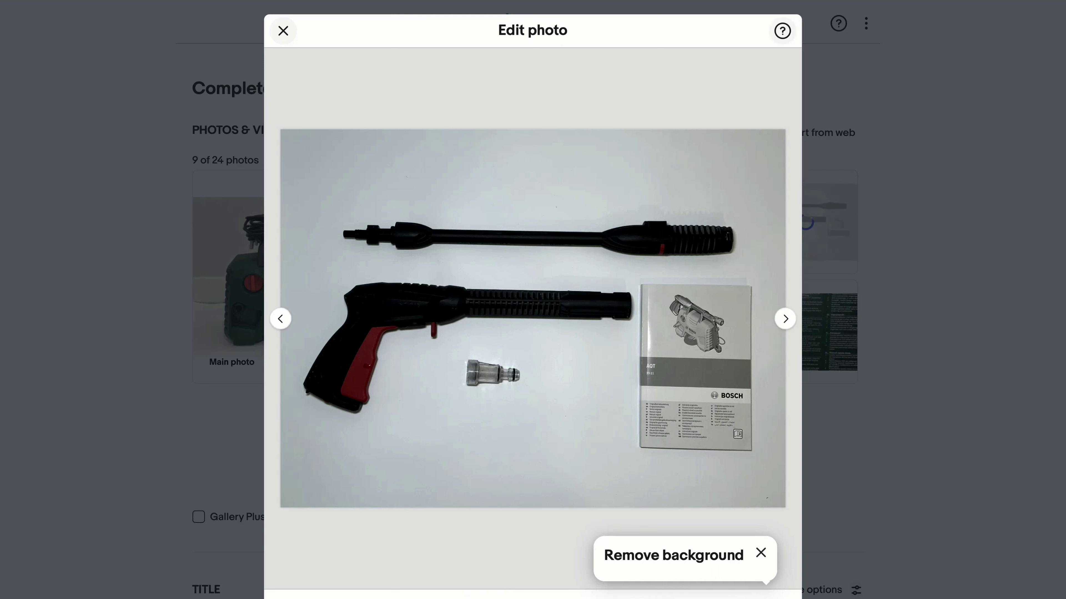
key("Escape")
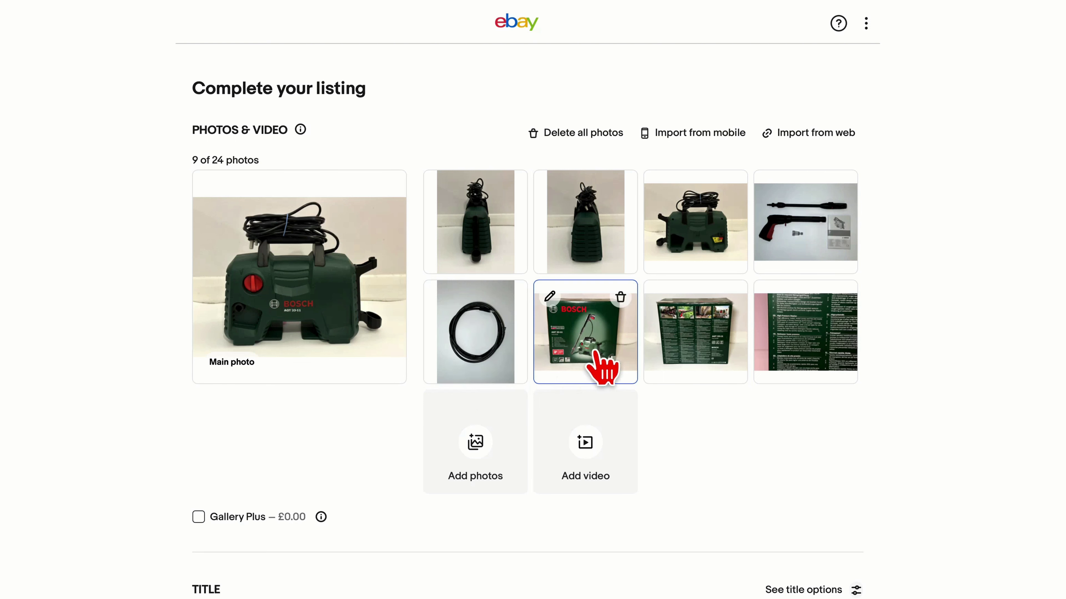
left_click(788, 344)
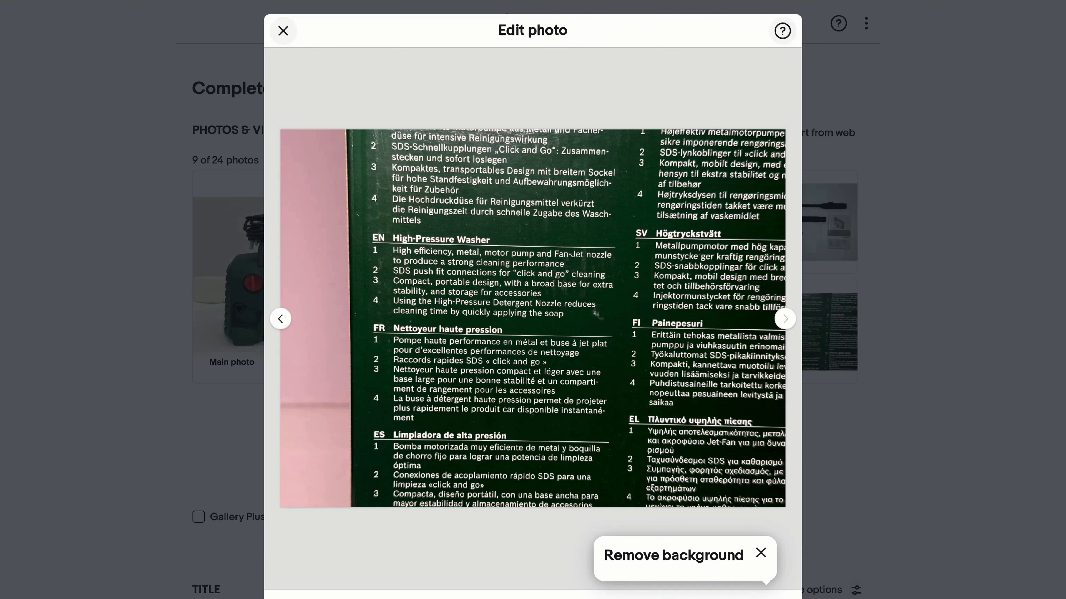
key("Escape")
- Read the paid subtitle option's explanation, dismiss it, and move down to item specifics
scroll(640, 560, "down", 10)
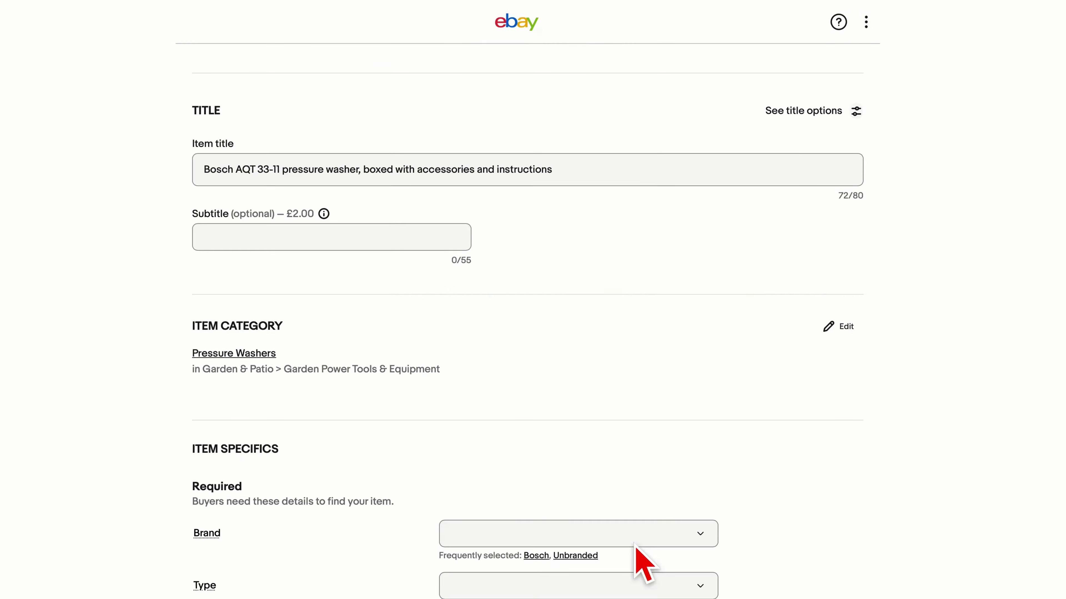
scroll(316, 226, "up", 2)
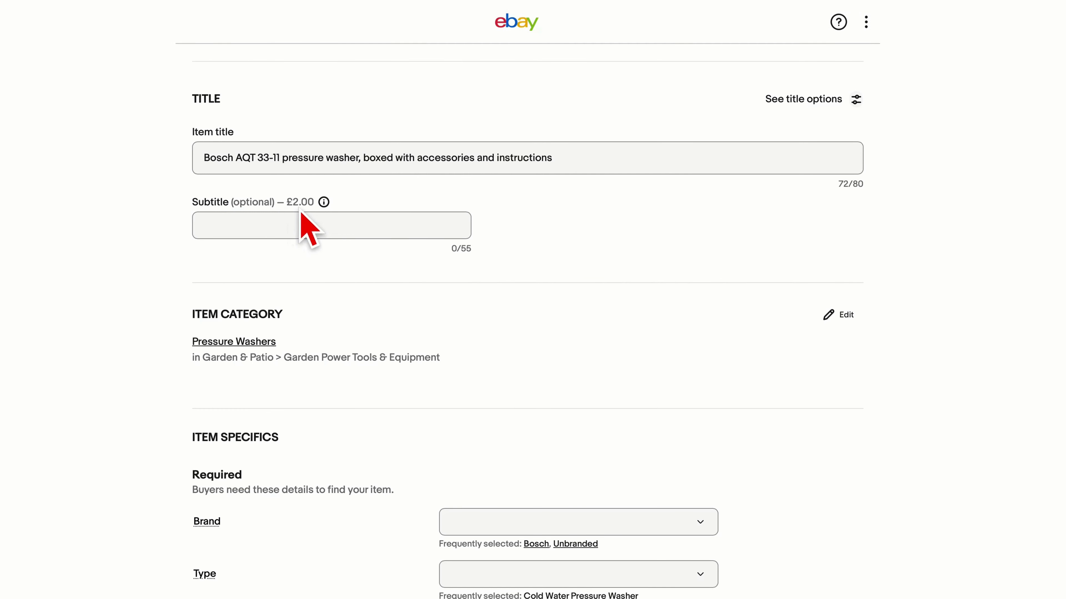
scroll(448, 225, "down", 1)
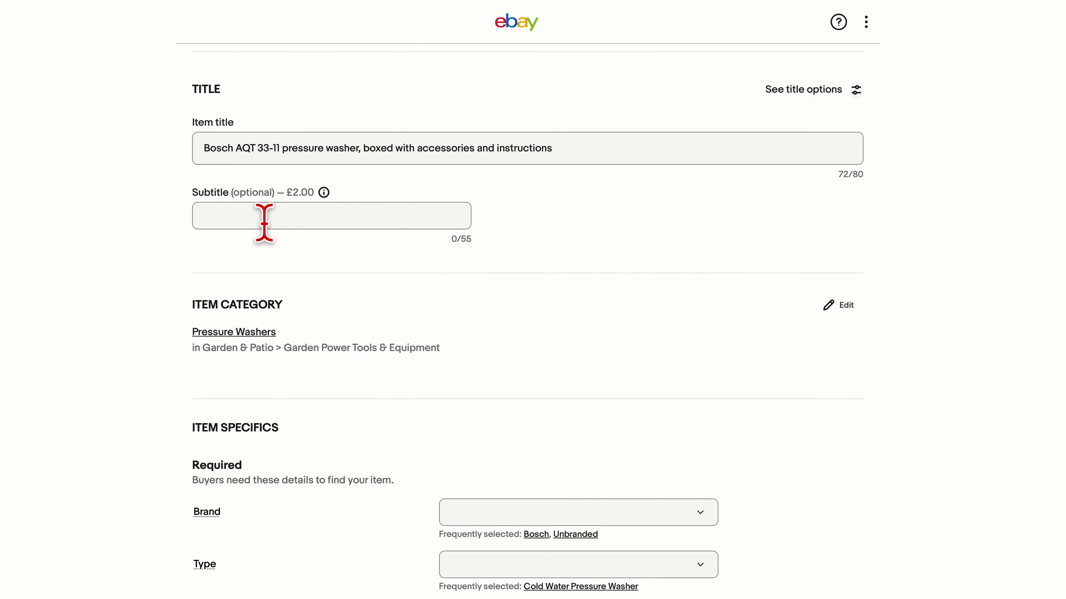
left_click(323, 192)
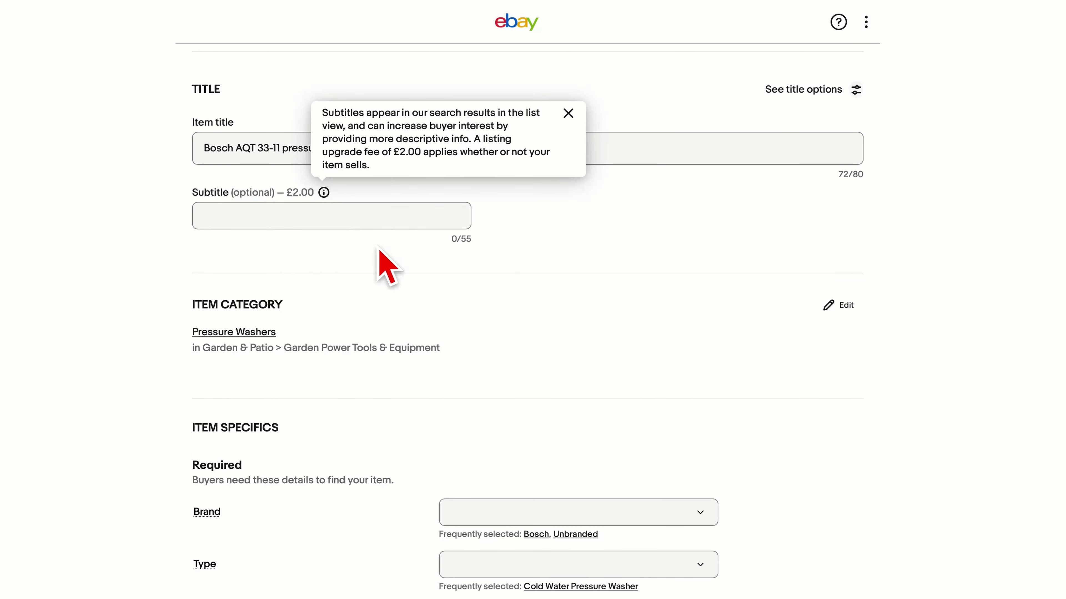
scroll(575, 122, "down", 1)
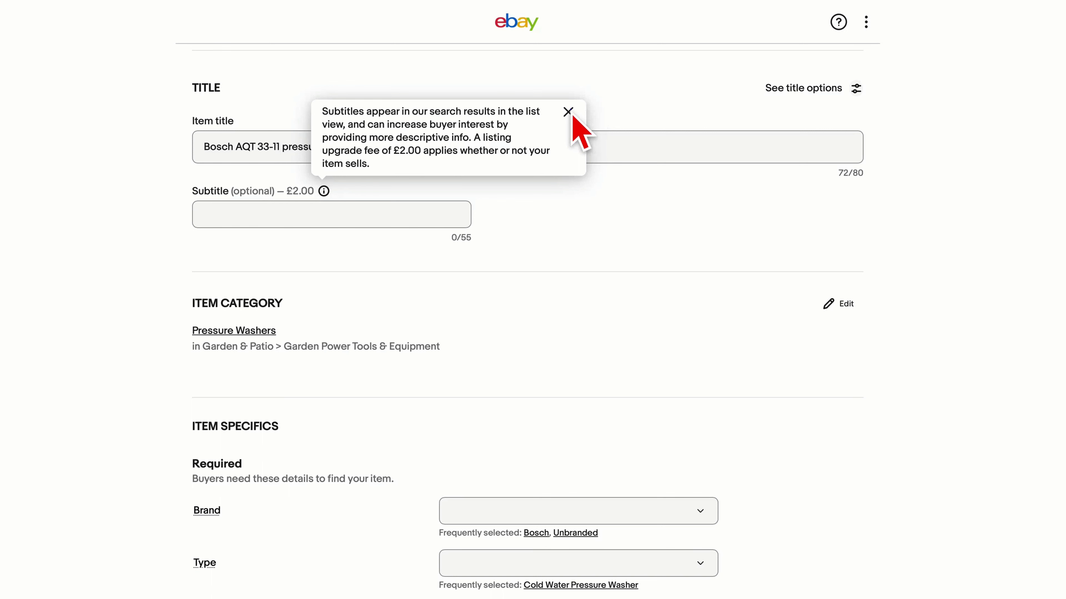
left_click(567, 112)
scroll(573, 264, "down", 1)
scroll(583, 277, "down", 2)
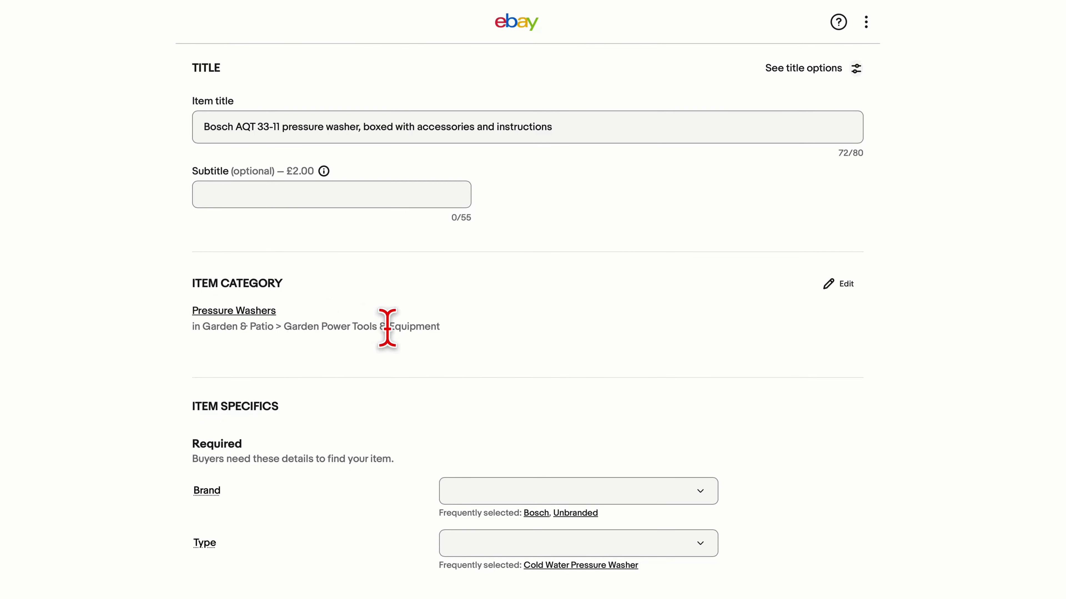
scroll(451, 354, "down", 1)
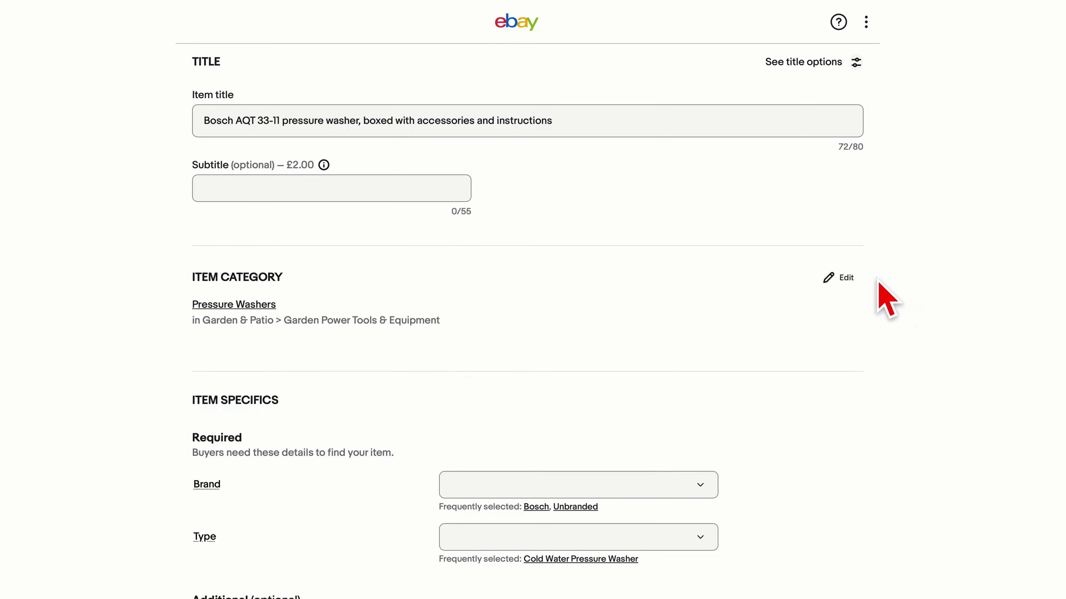
left_click(825, 278)
scroll(799, 310, "down", 3)
scroll(747, 374, "down", 1)
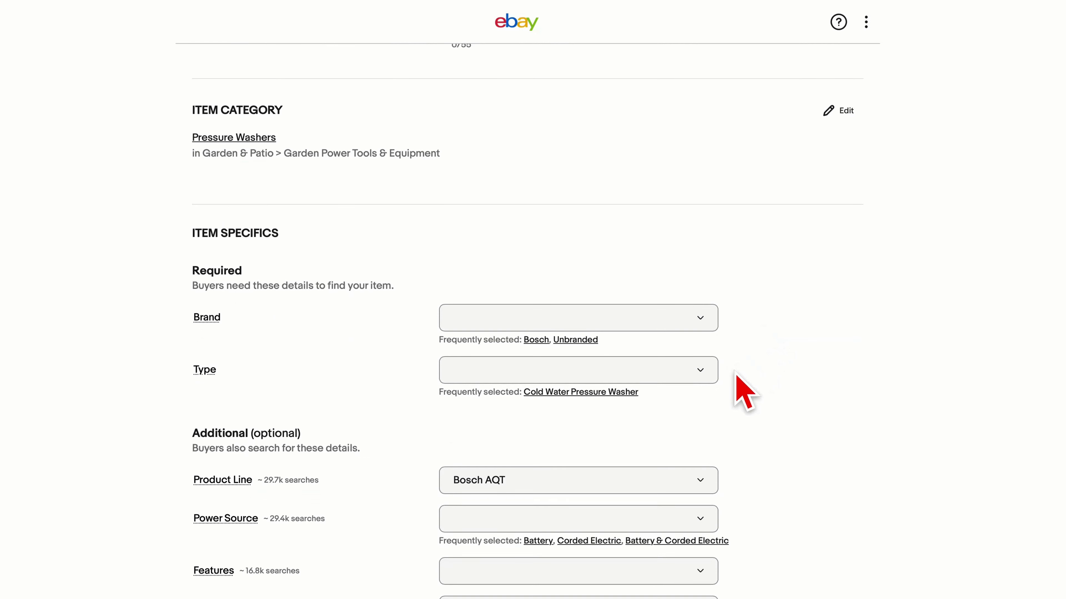
- Set Brand to Bosch, Type to Cold Water Pressure Washer and Power Source to Corded Electric
left_click(536, 340)
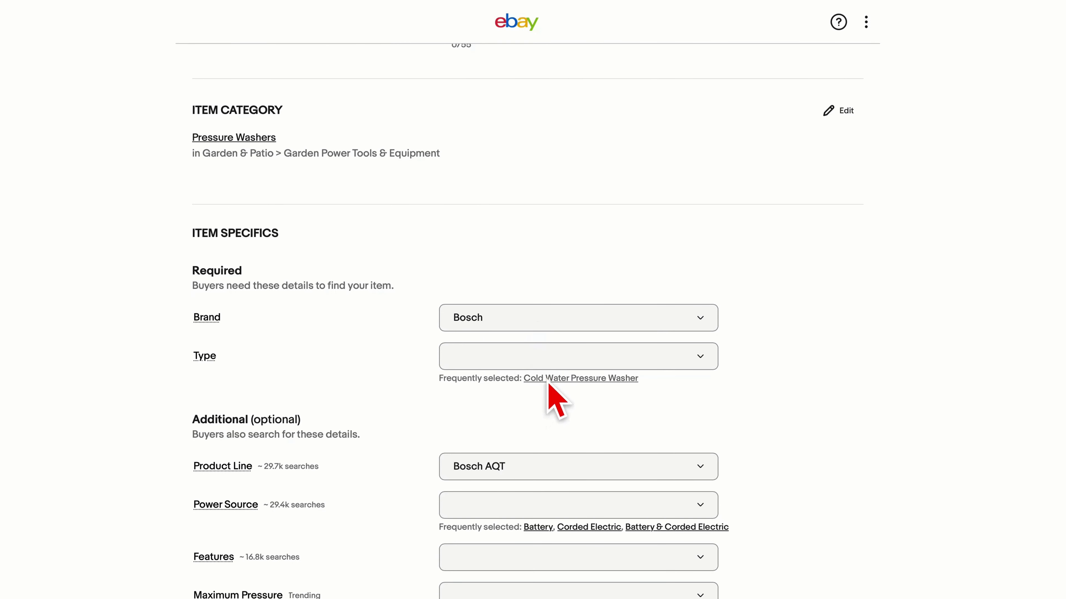
left_click(574, 364)
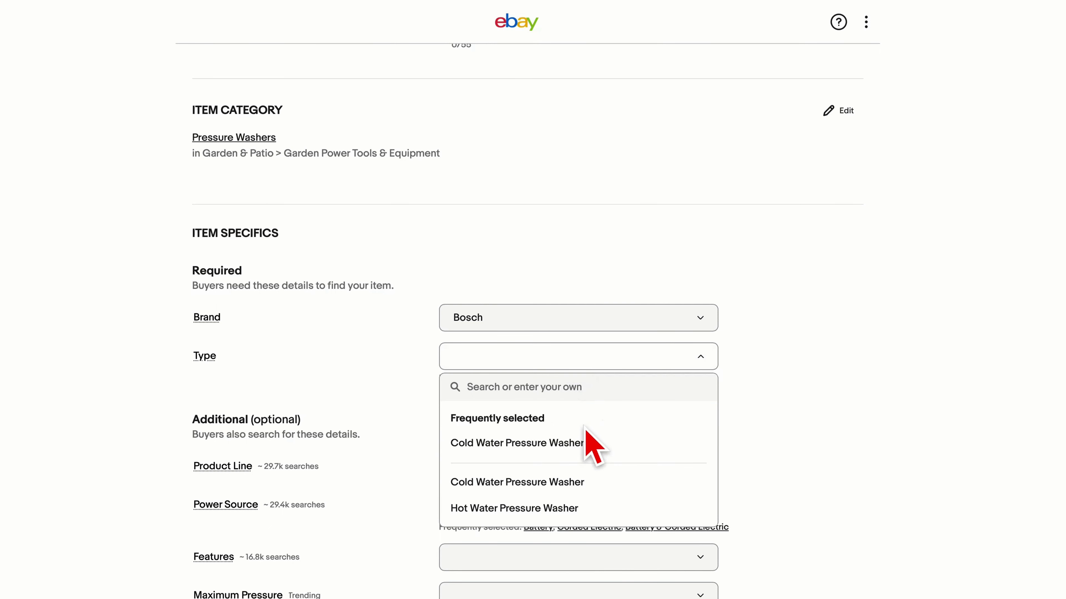
left_click(557, 444)
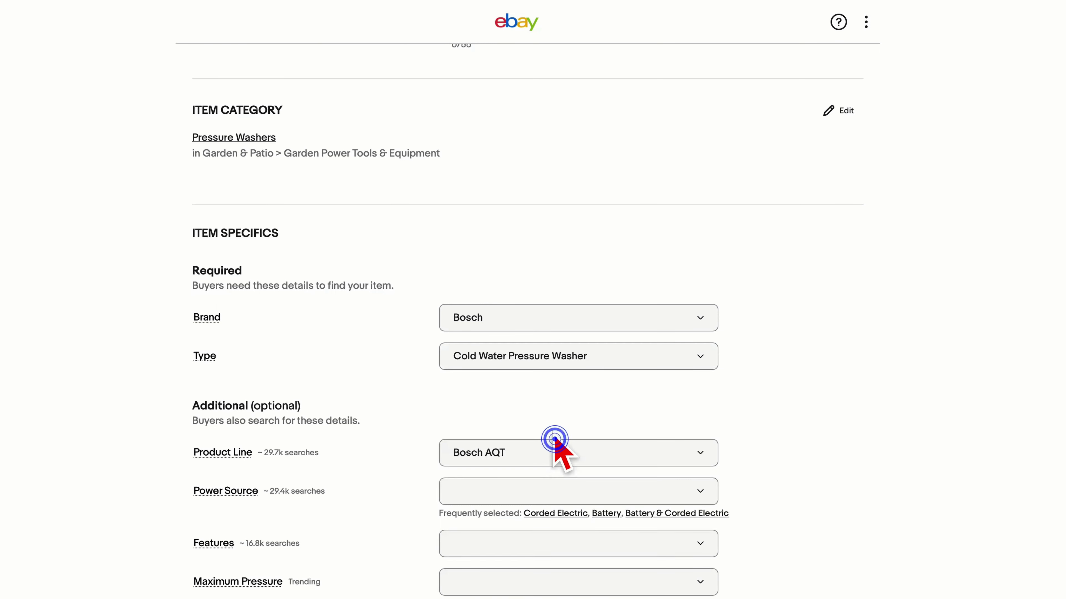
scroll(537, 386, "down", 2)
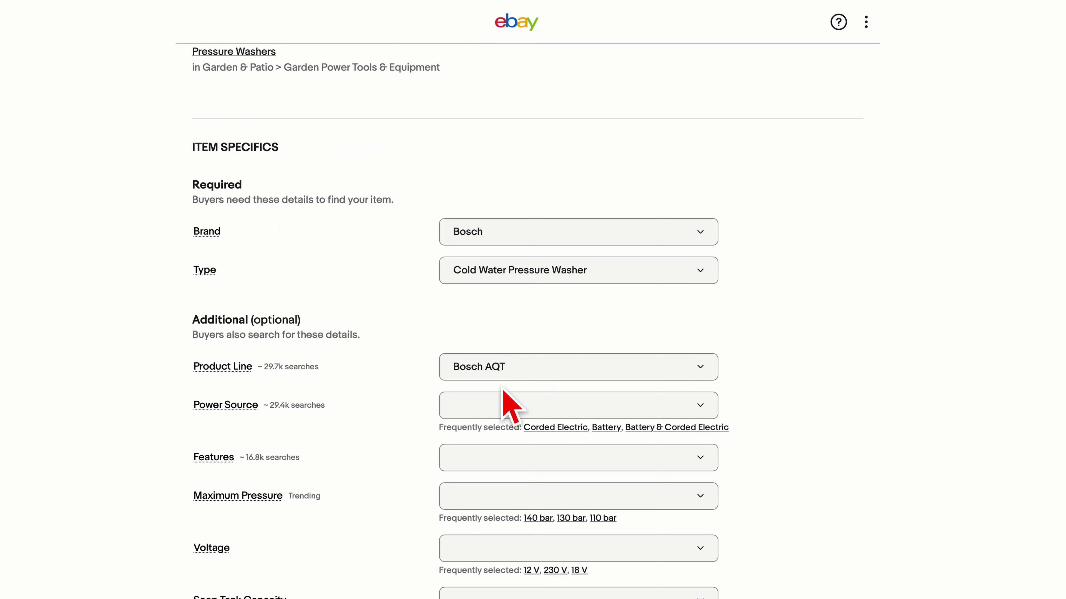
scroll(502, 409, "down", 1)
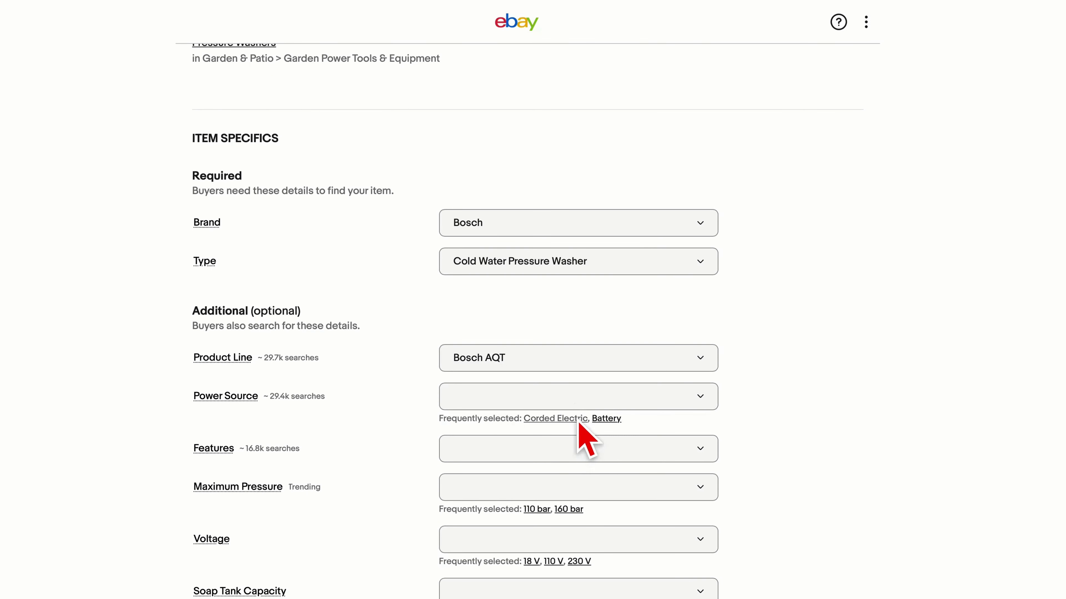
left_click(562, 422)
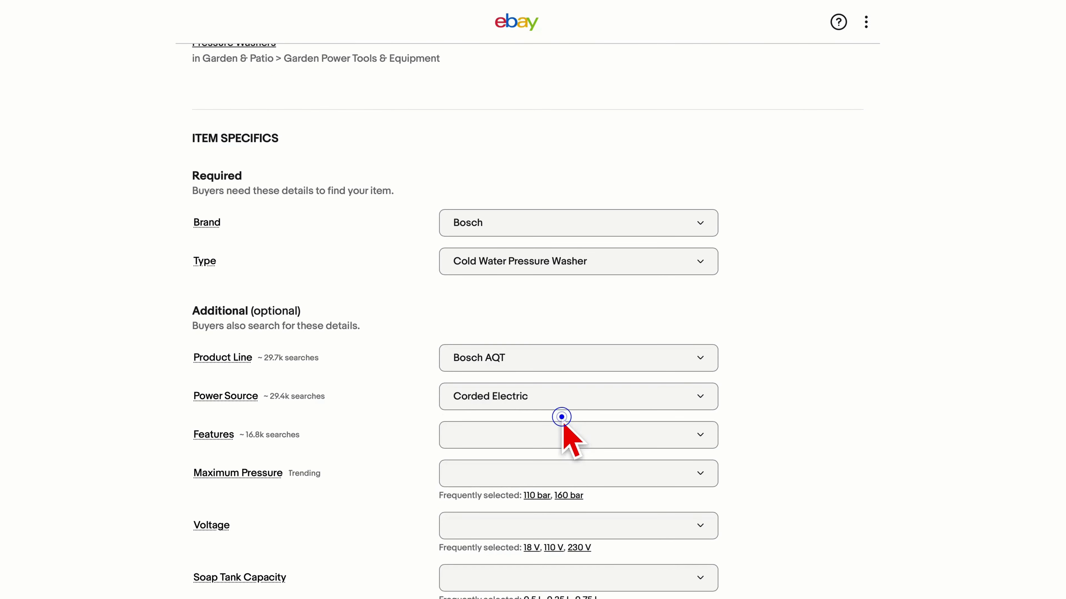
scroll(559, 426, "down", 1)
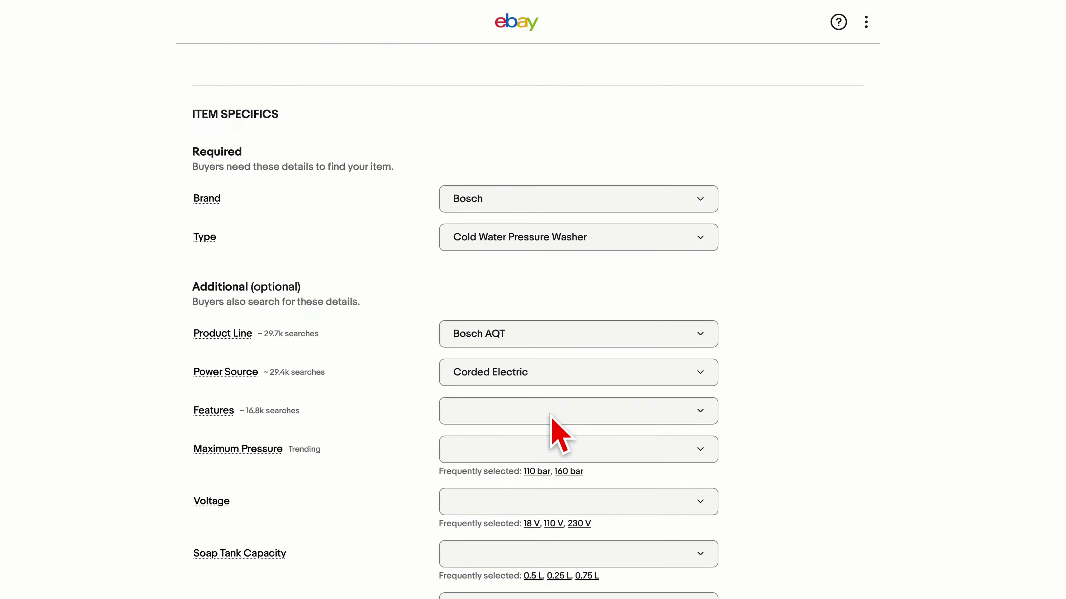
scroll(551, 416, "down", 1)
- Tick Lightweight, Quick Connect and Integrated Carry Handle in the Features list
left_click(592, 399)
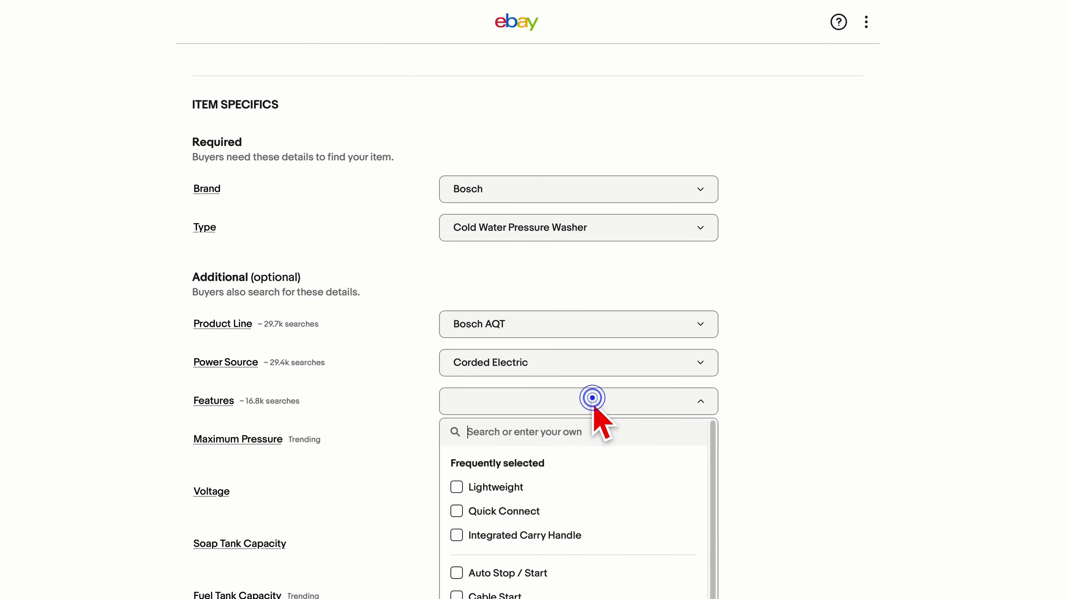
scroll(620, 382, "down", 2)
scroll(629, 397, "down", 1)
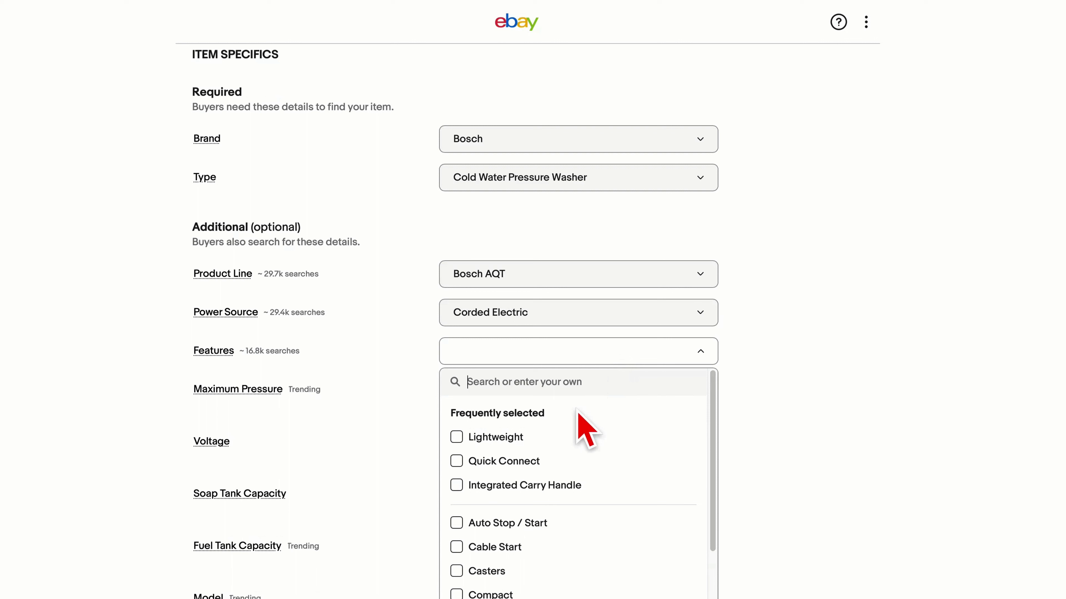
left_click(456, 439)
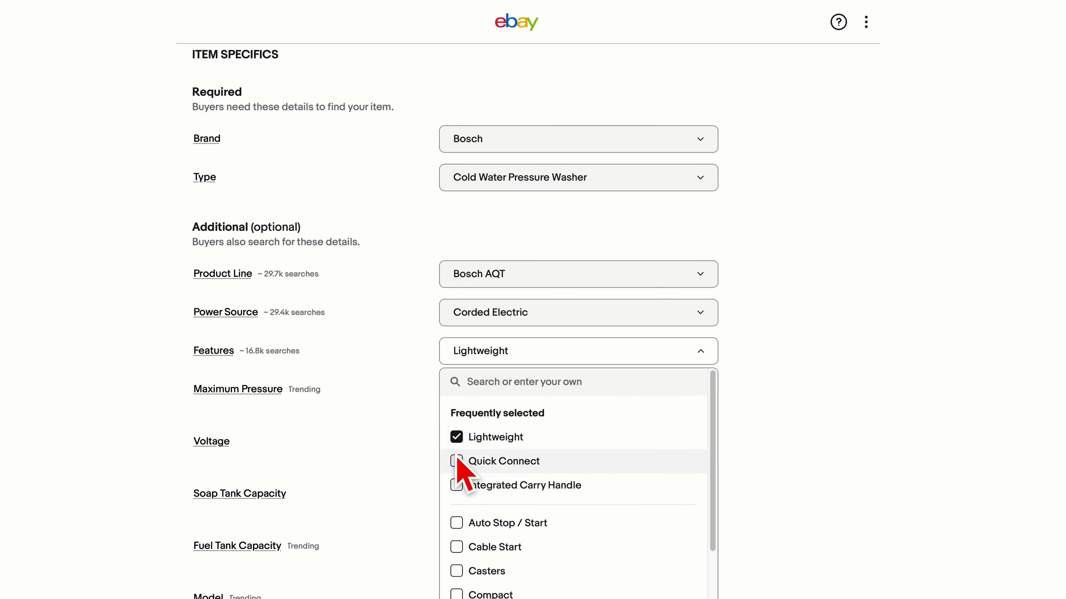
left_click(455, 457)
left_click(457, 486)
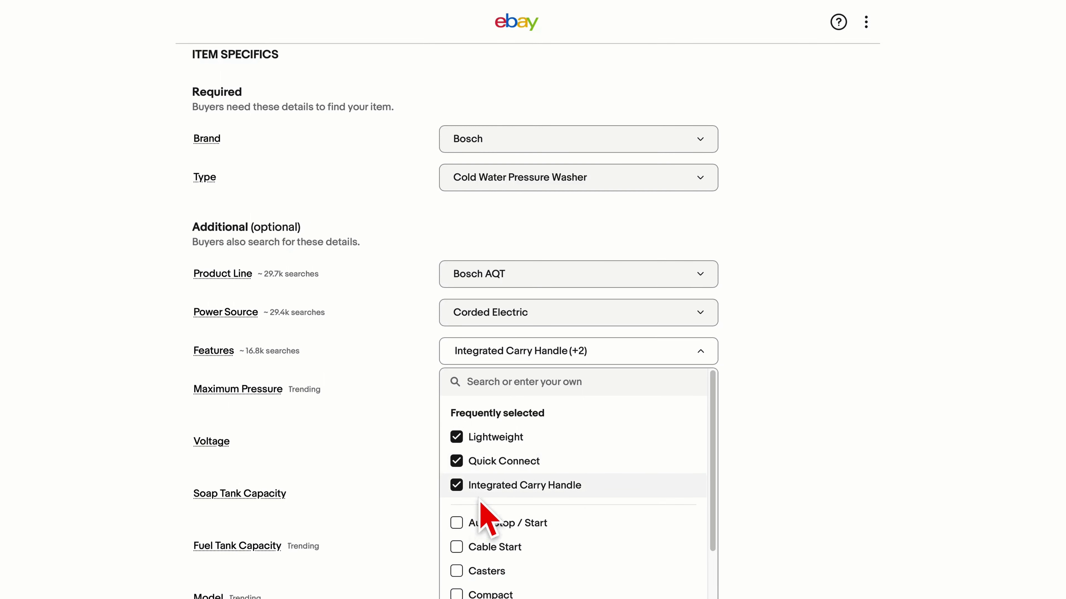
- Add Auto Stop / Start and Compact to the Features, then close the checklist
scroll(570, 525, "down", 1)
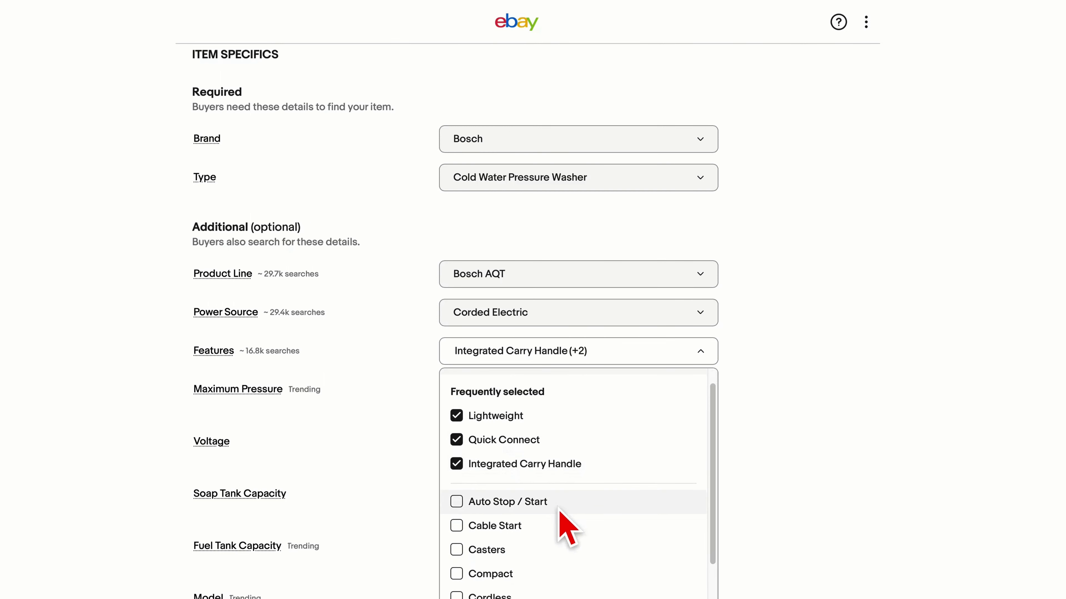
left_click(456, 502)
scroll(562, 529, "down", 2)
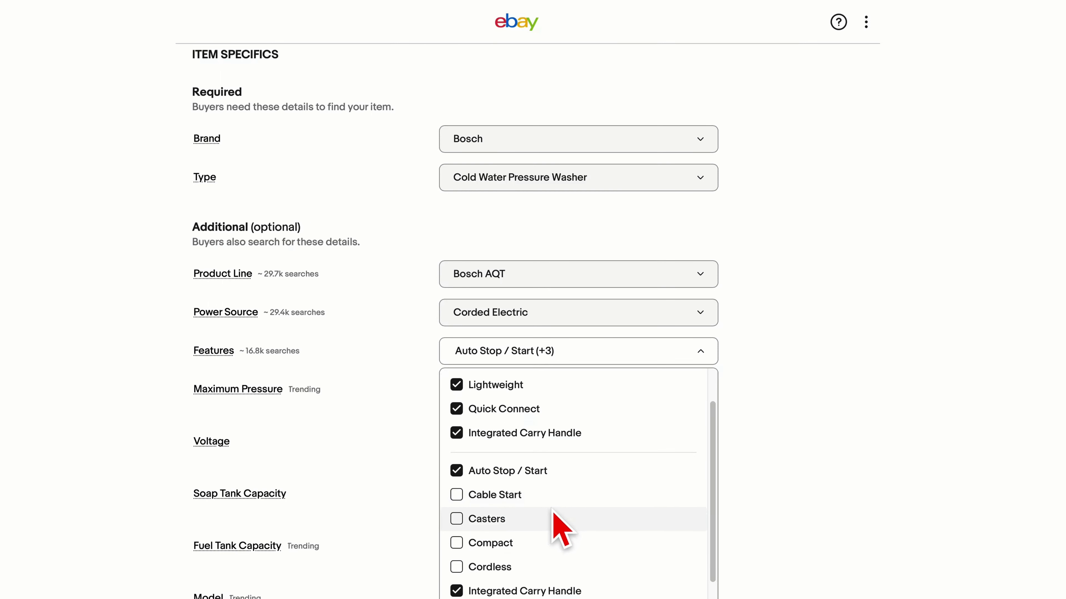
scroll(552, 519, "down", 1)
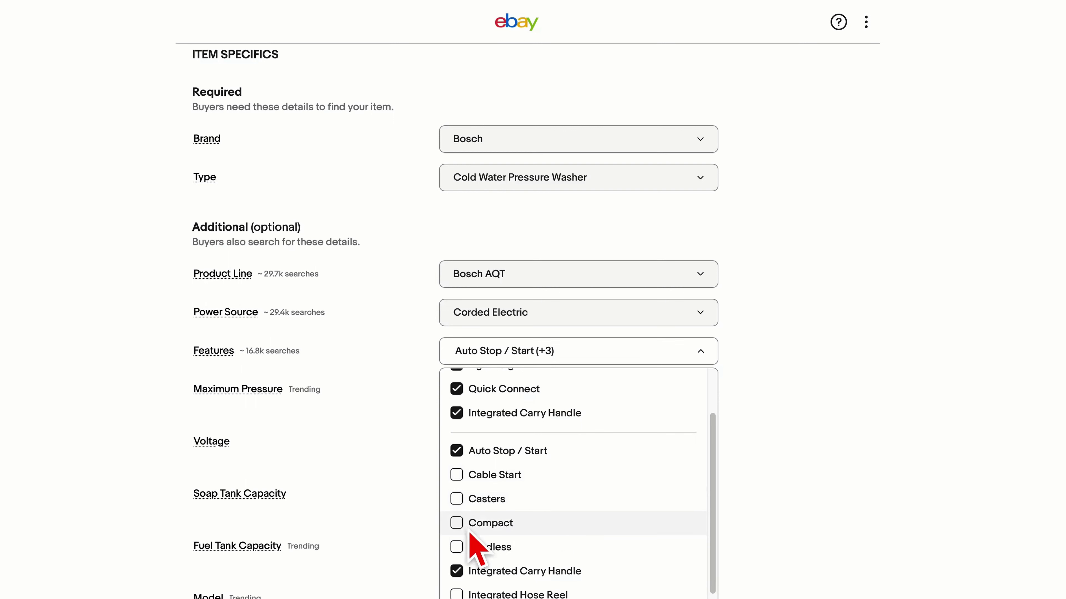
left_click(457, 523)
scroll(535, 545, "down", 3)
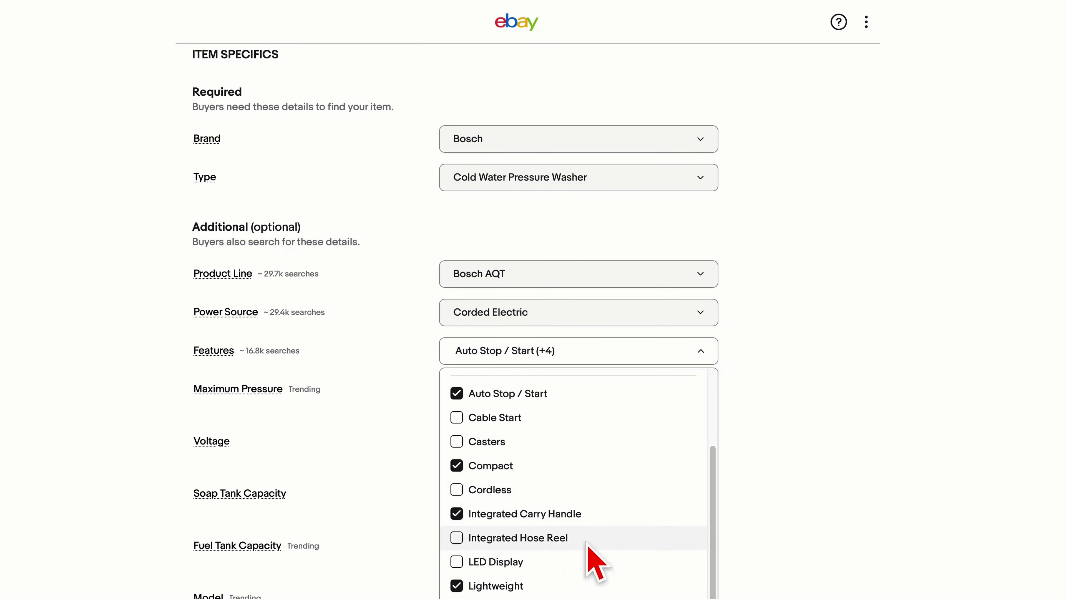
scroll(566, 550, "down", 3)
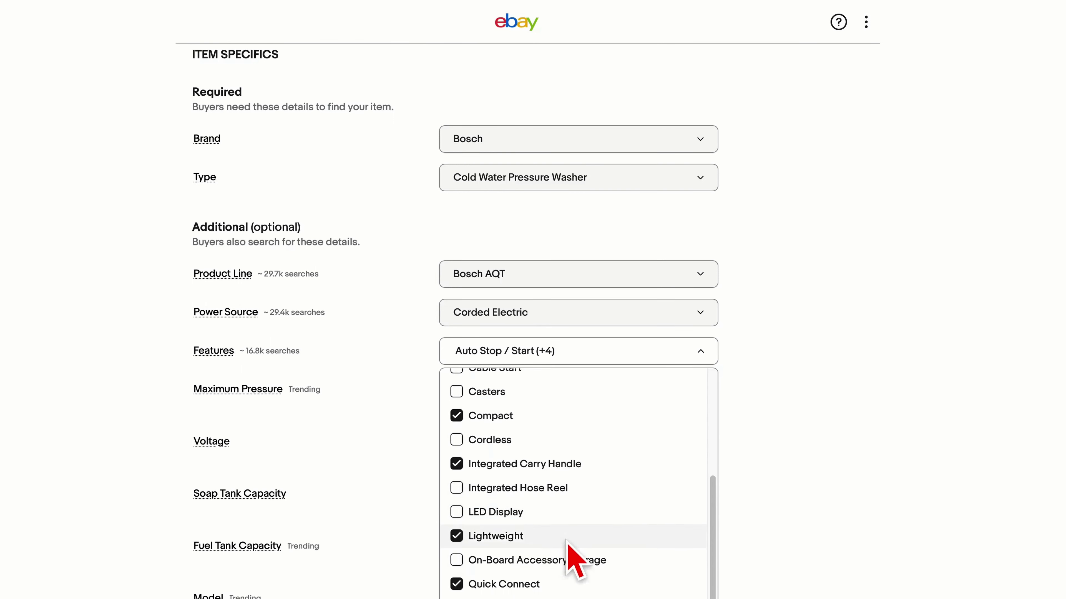
scroll(575, 562, "down", 5)
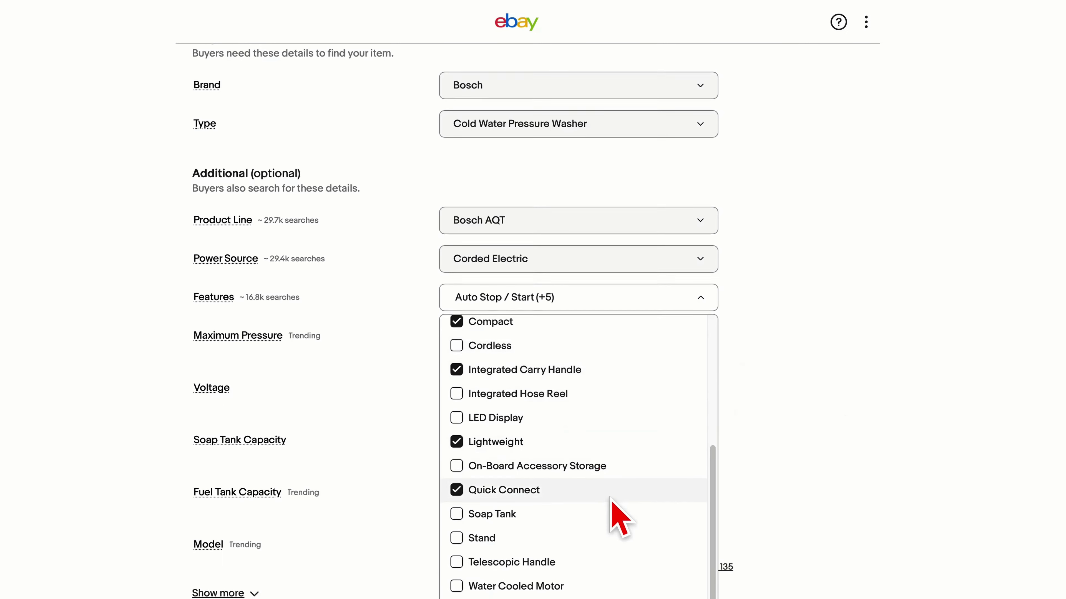
scroll(614, 525, "up", 5)
scroll(608, 533, "up", 1)
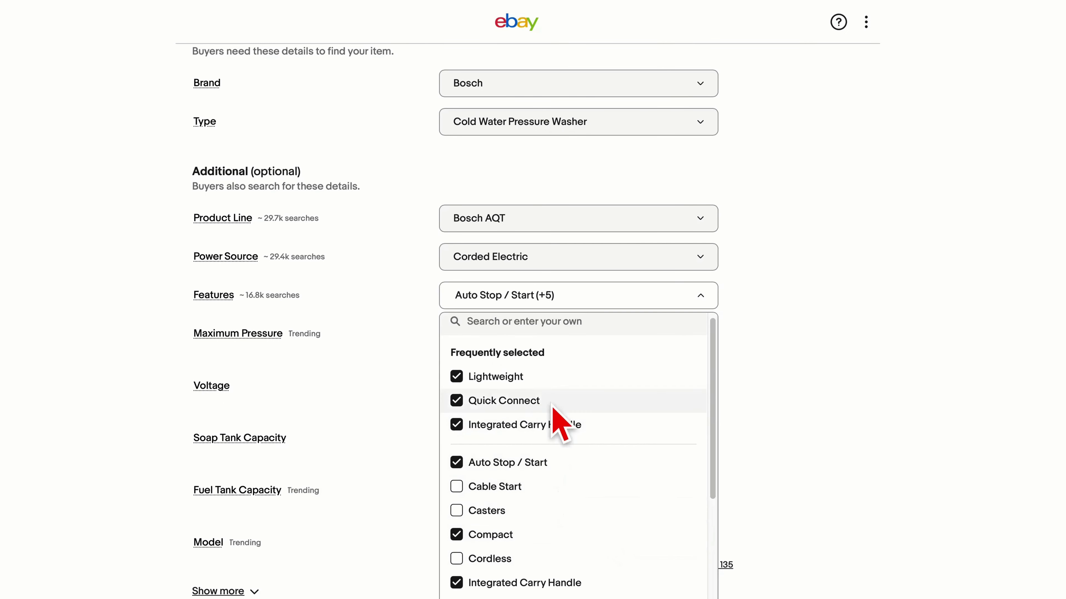
scroll(546, 464, "up", 2)
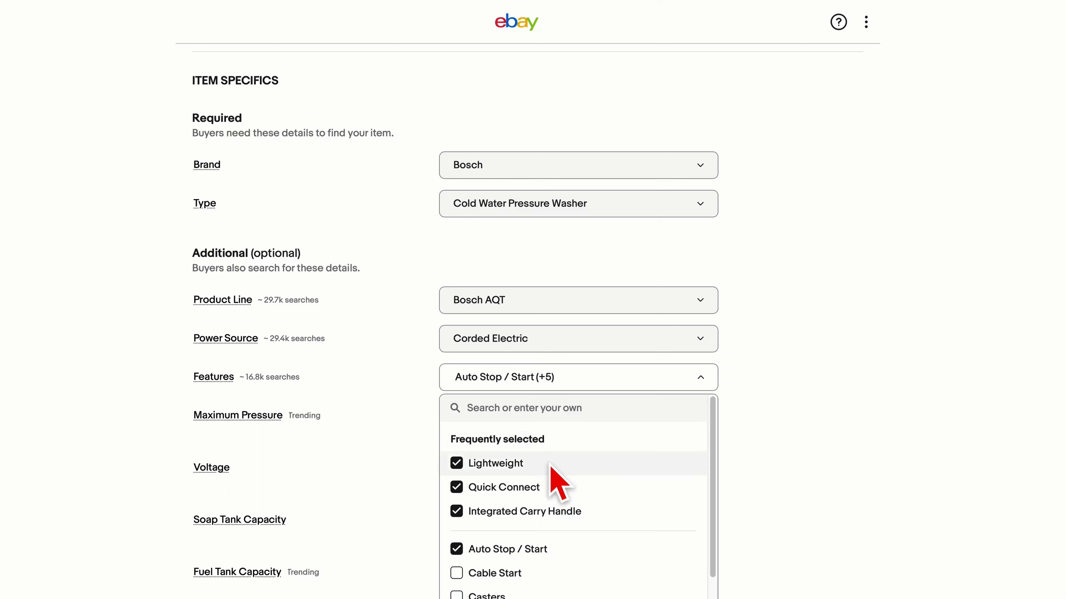
left_click(777, 461)
scroll(755, 420, "down", 3)
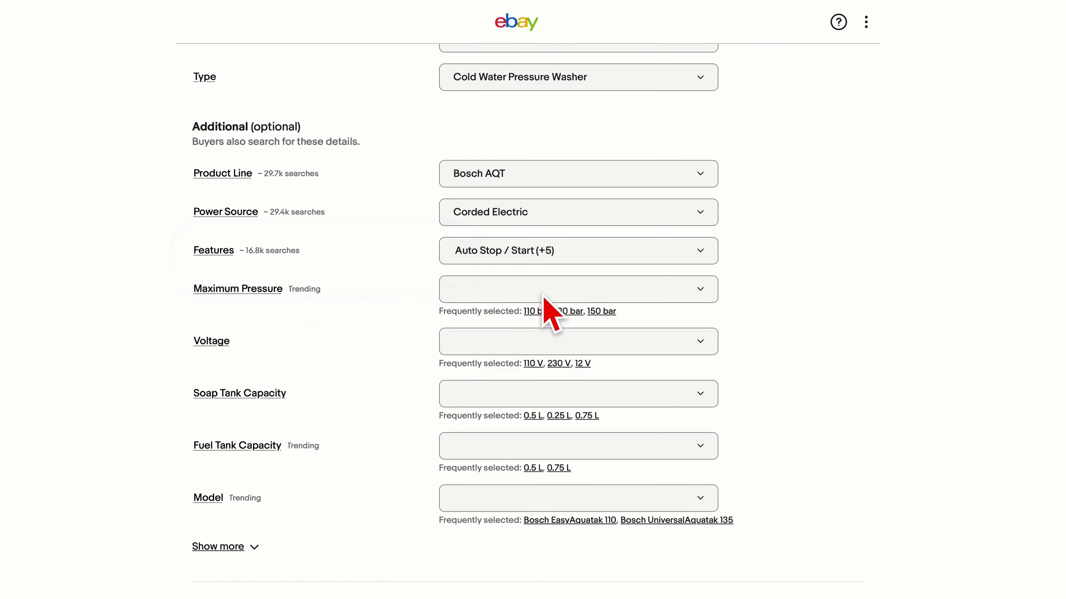
- Choose 110 bar for Maximum Pressure and 230 V for Voltage
left_click(627, 286)
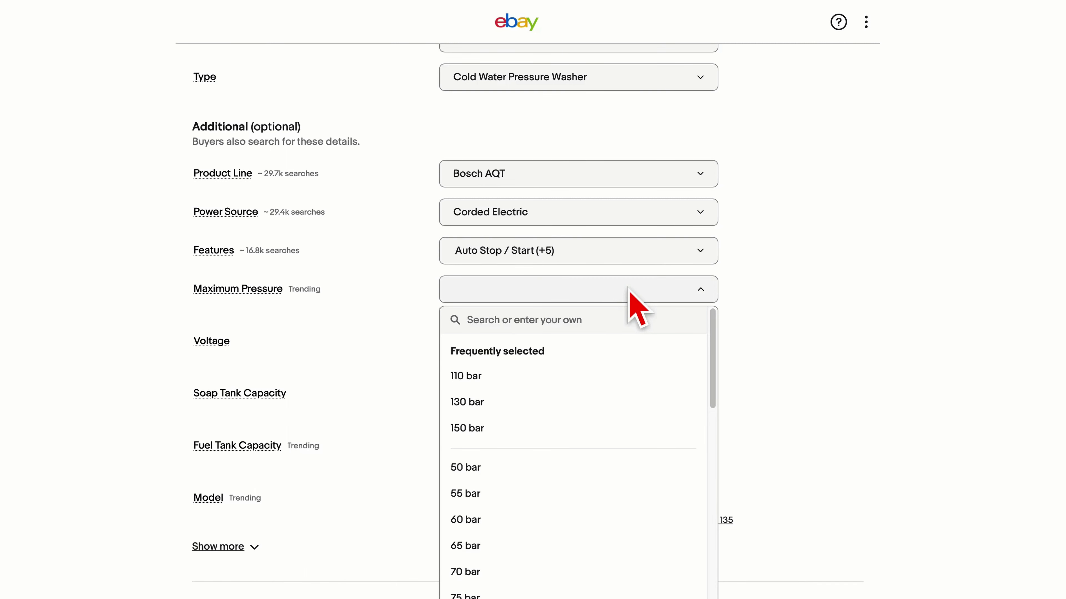
left_click(451, 376)
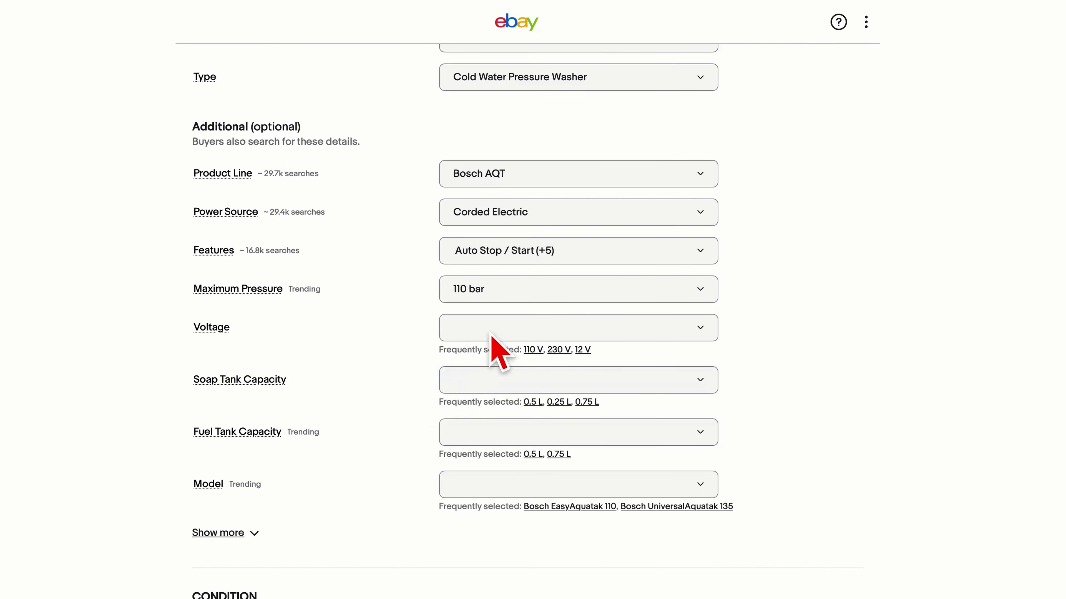
left_click(525, 324)
left_click(460, 429)
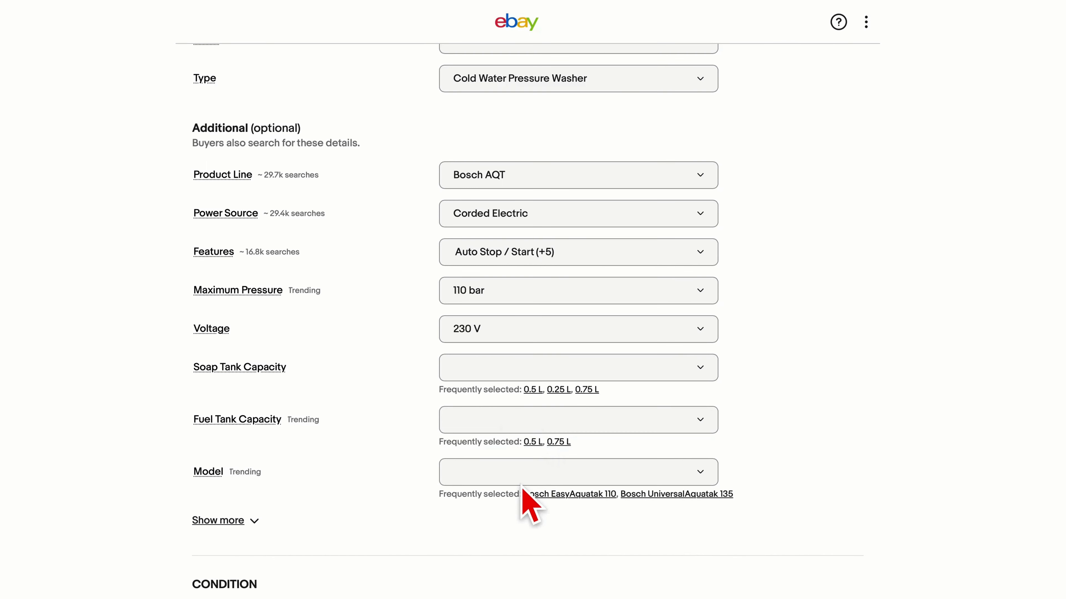
- Search the Model choices for 'Bosch Aq' and find no matching Aquatak model
scroll(624, 482, "down", 3)
left_click(528, 298)
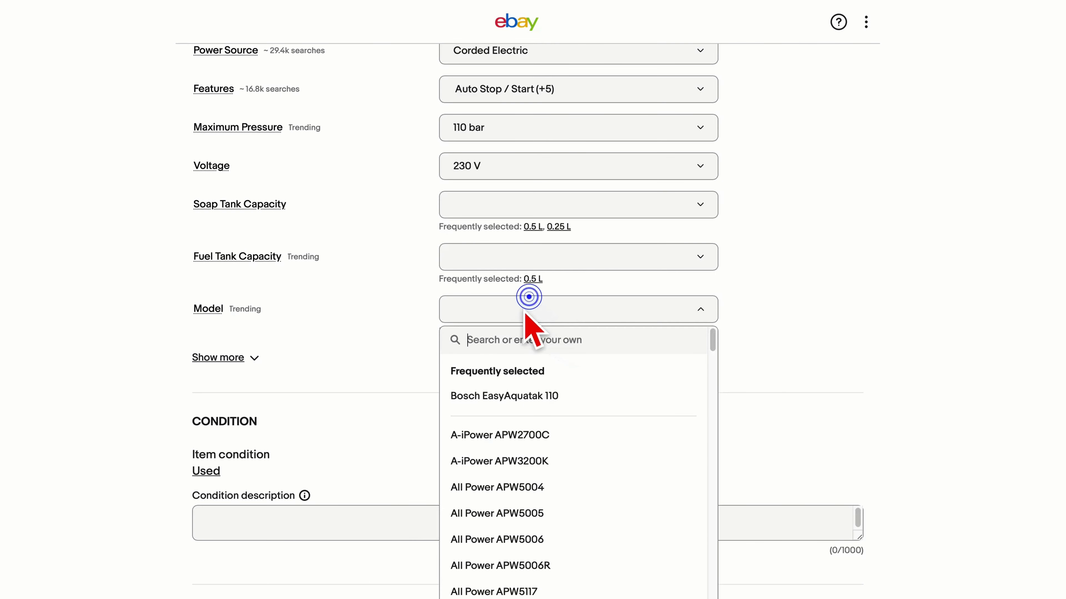
type("Bosc")
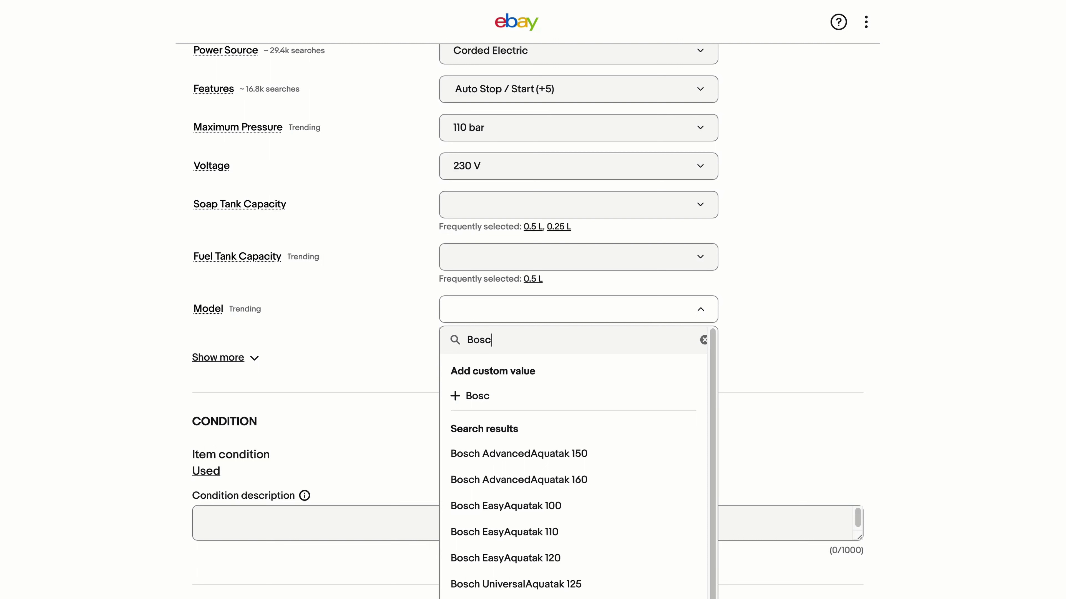
type("h A")
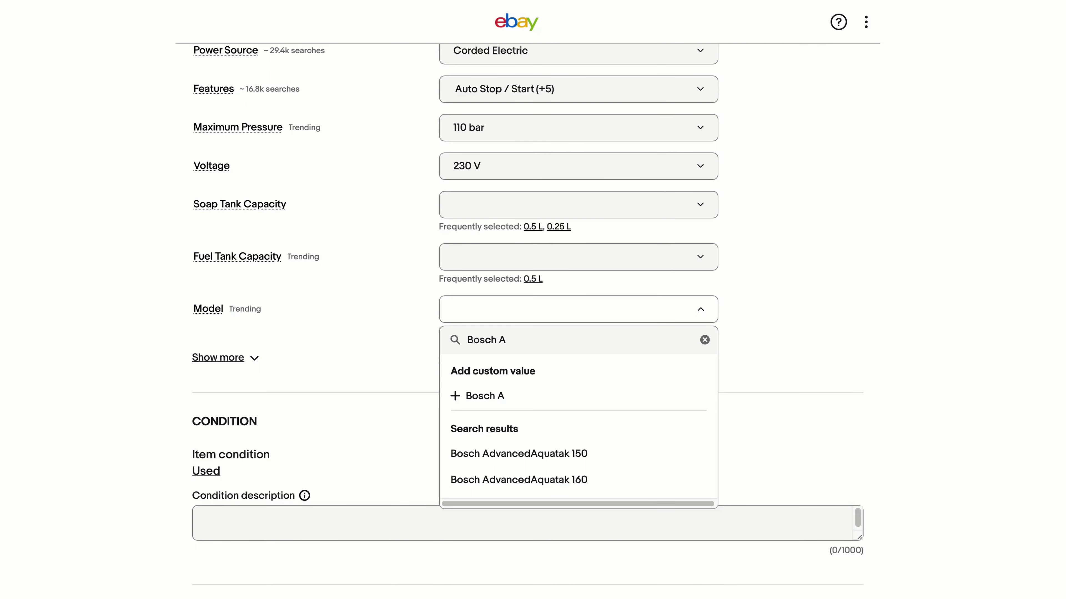
type("quatak AQT 33-11")
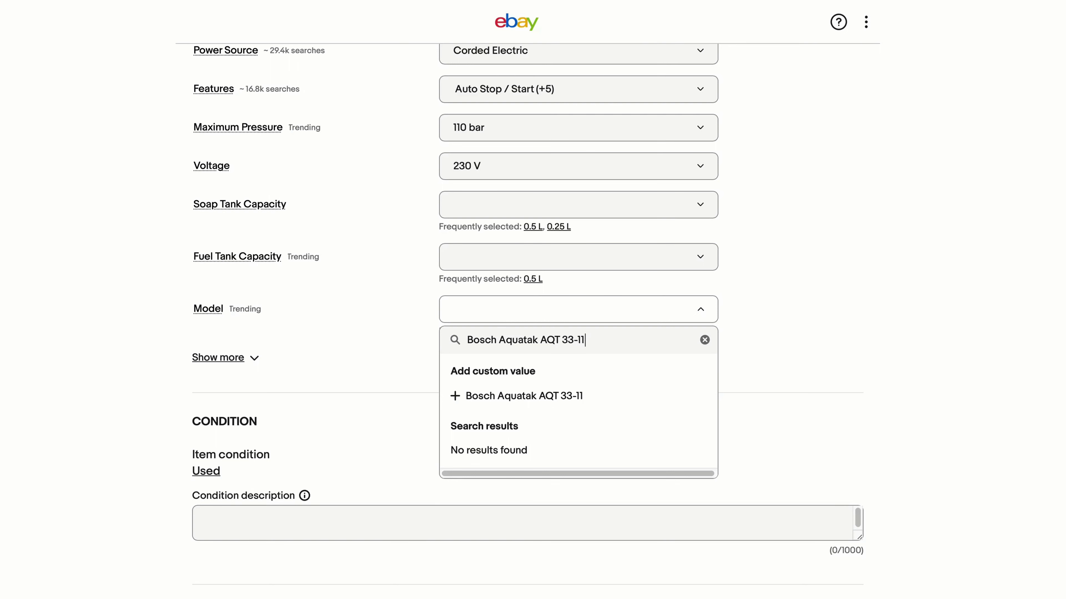
scroll(254, 321, "down", 1)
left_click(254, 321)
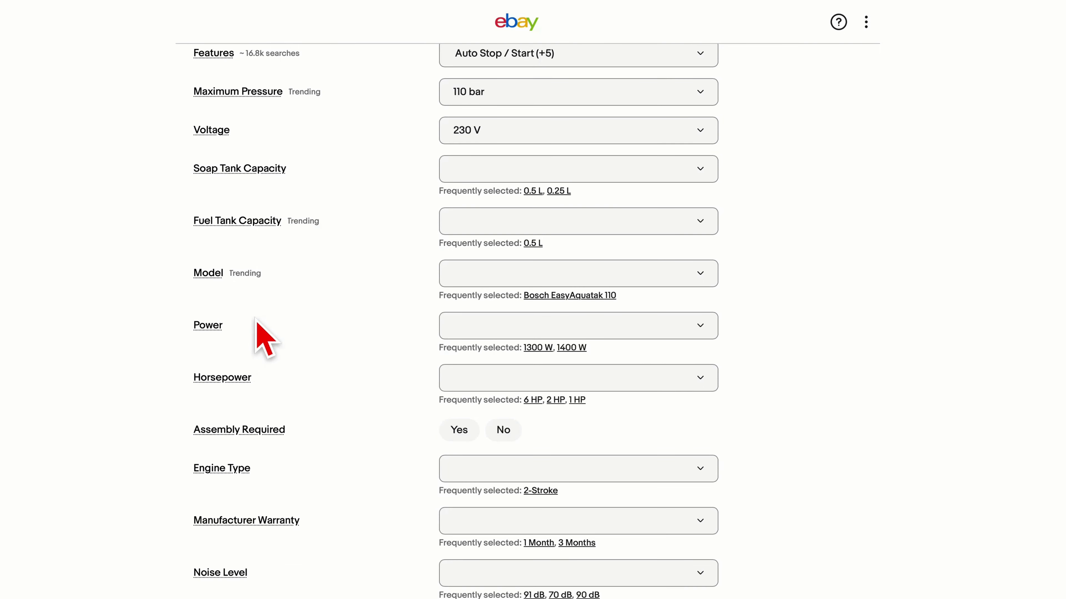
scroll(255, 321, "down", 6)
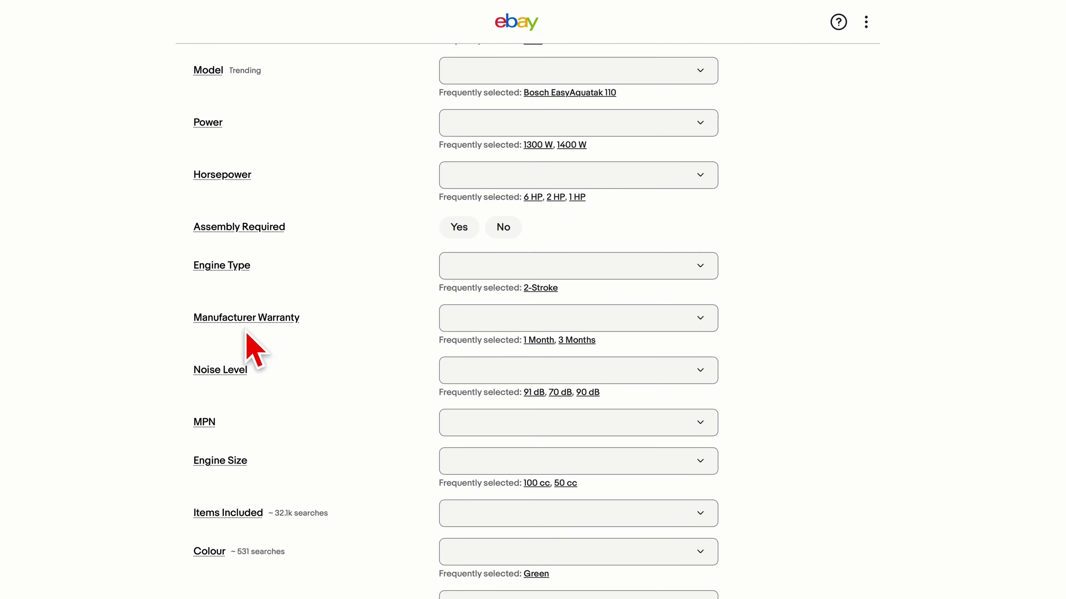
scroll(245, 335, "down", 9)
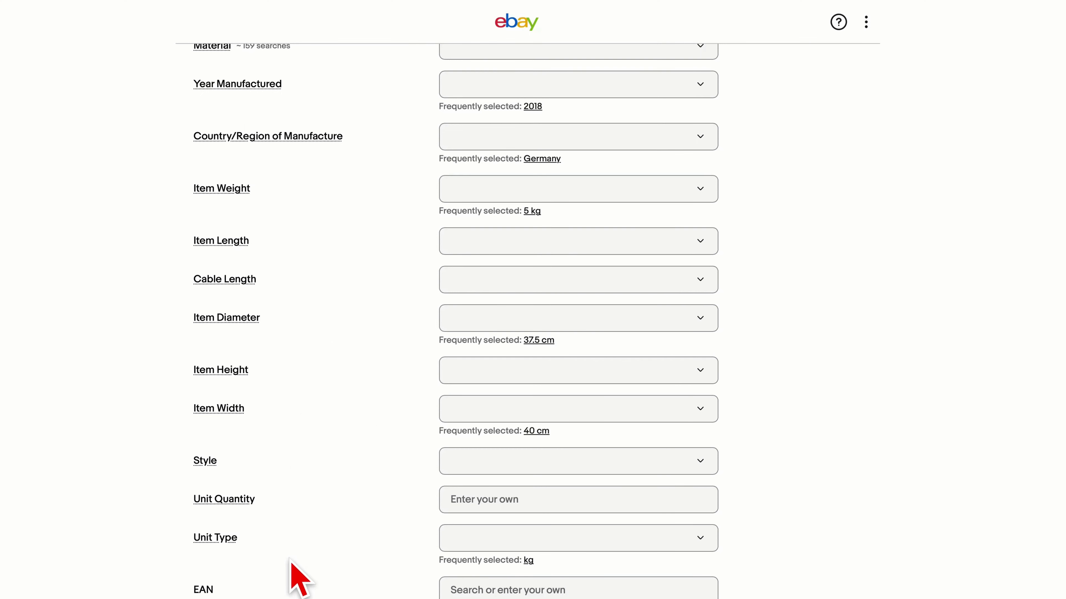
scroll(298, 578, "up", 1)
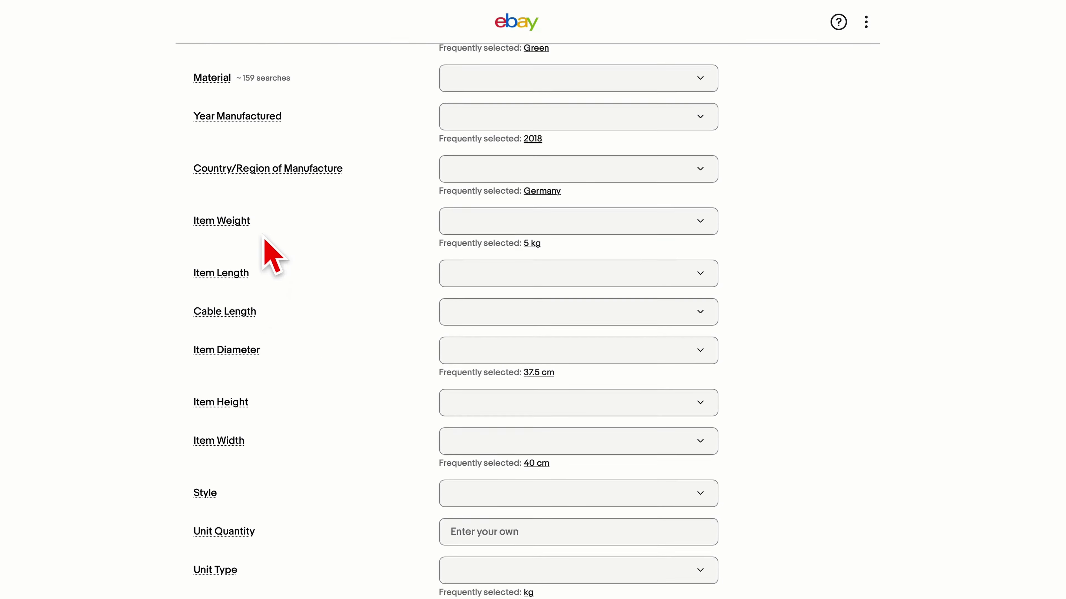
scroll(262, 252, "up", 5)
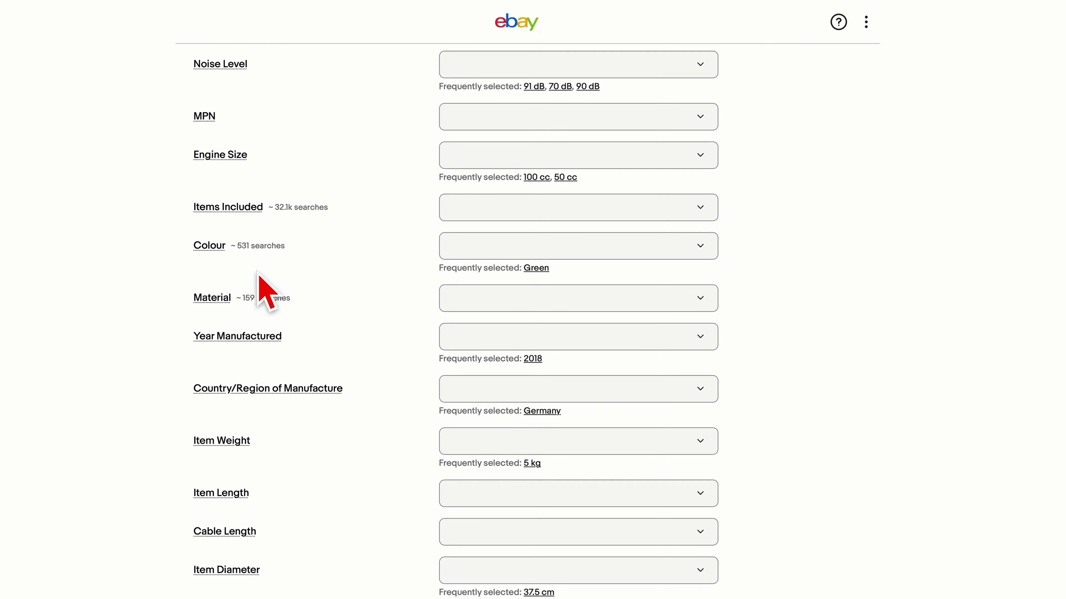
- Tick Gun, Hose, User Manual and Water Inlet Filter under Items Included
left_click(681, 217)
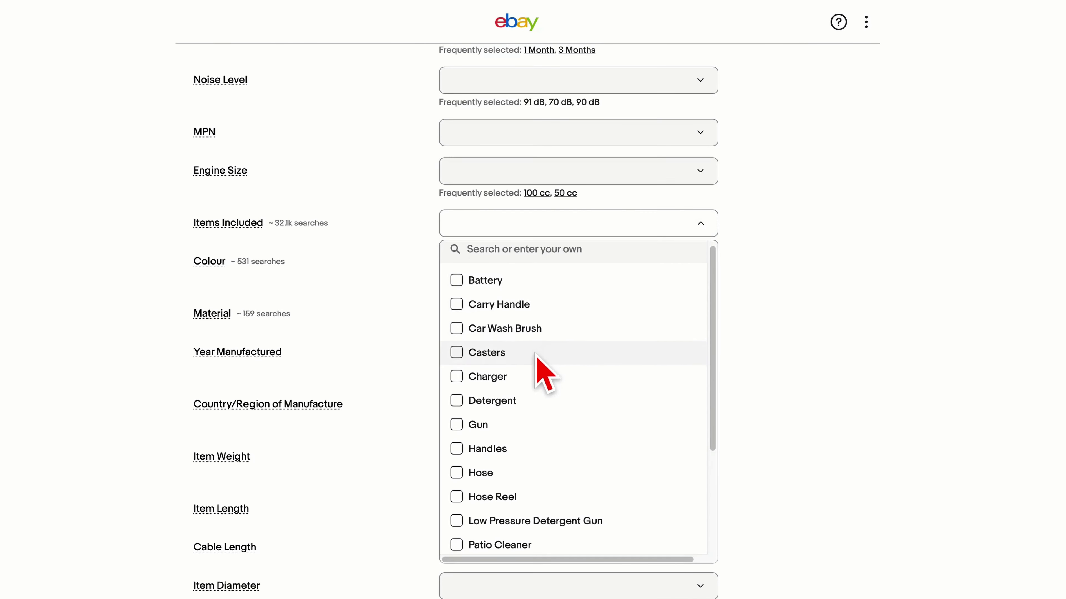
scroll(540, 400, "down", 1)
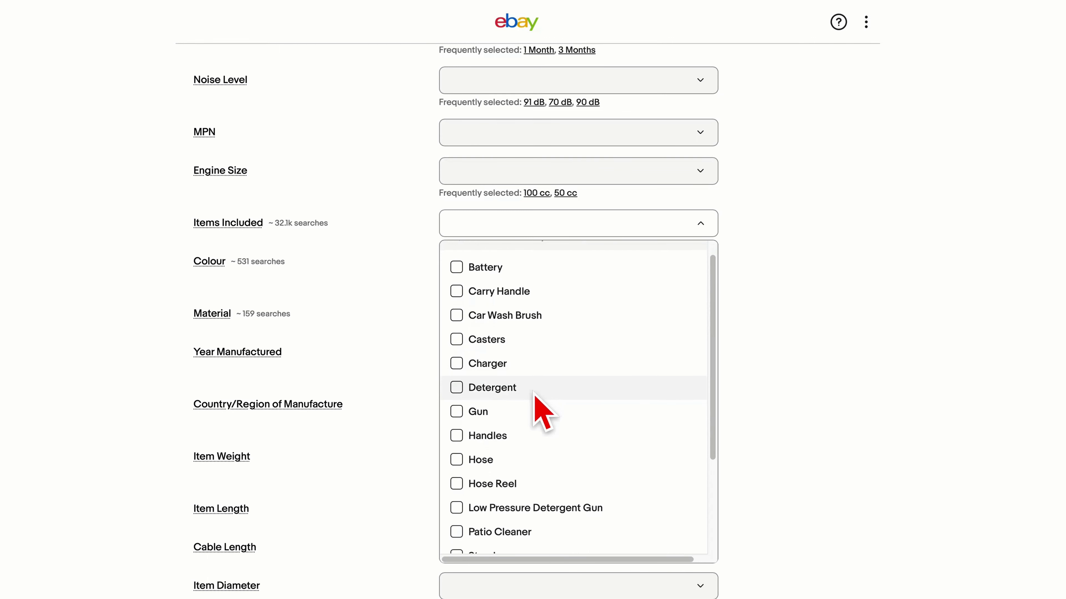
left_click(456, 410)
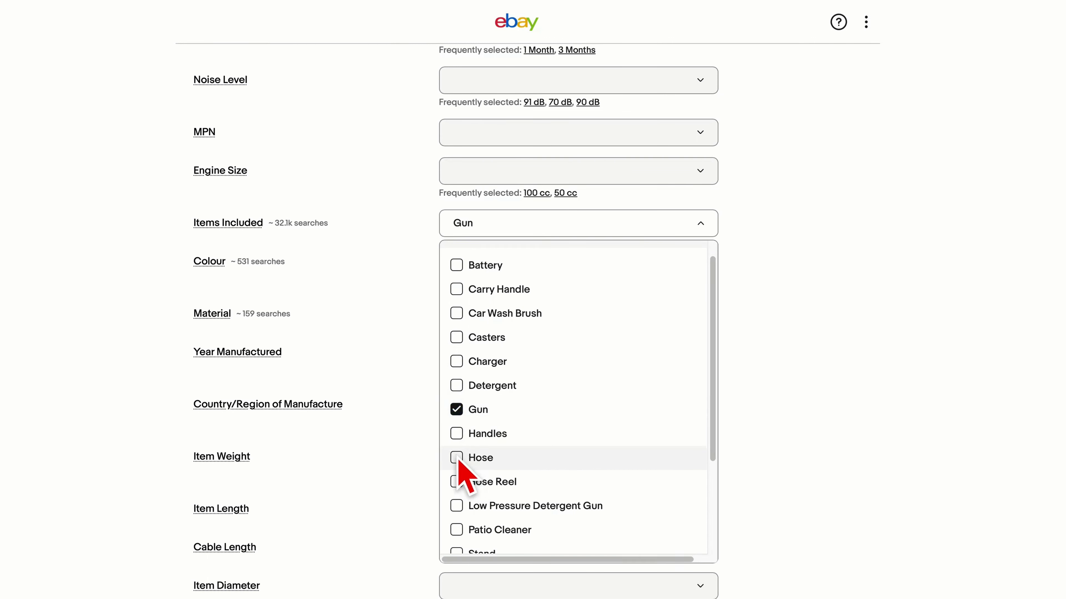
left_click(457, 458)
scroll(625, 495, "down", 4)
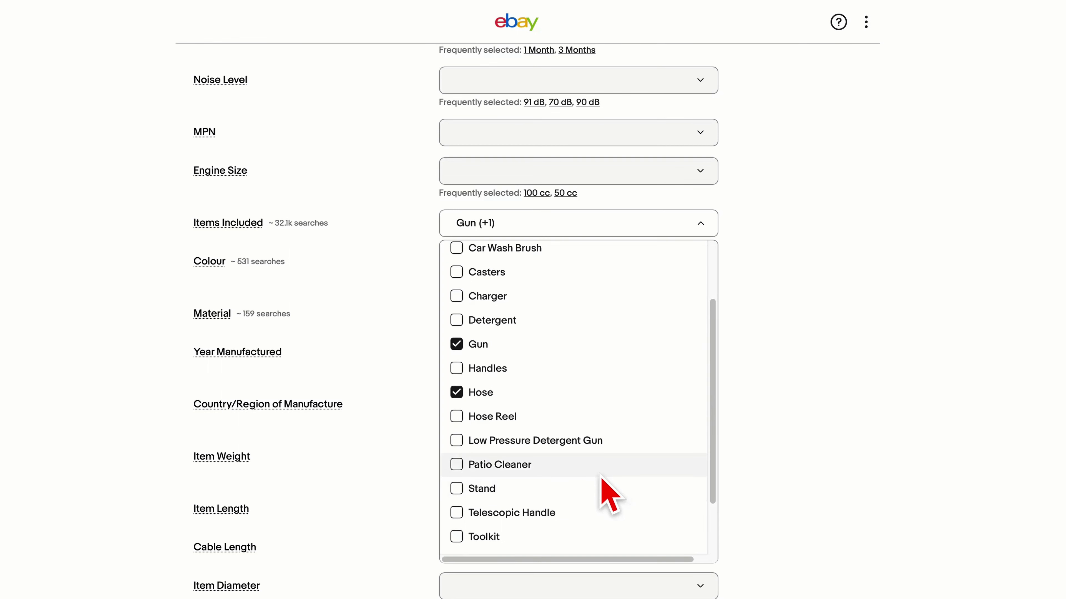
scroll(581, 473, "down", 5)
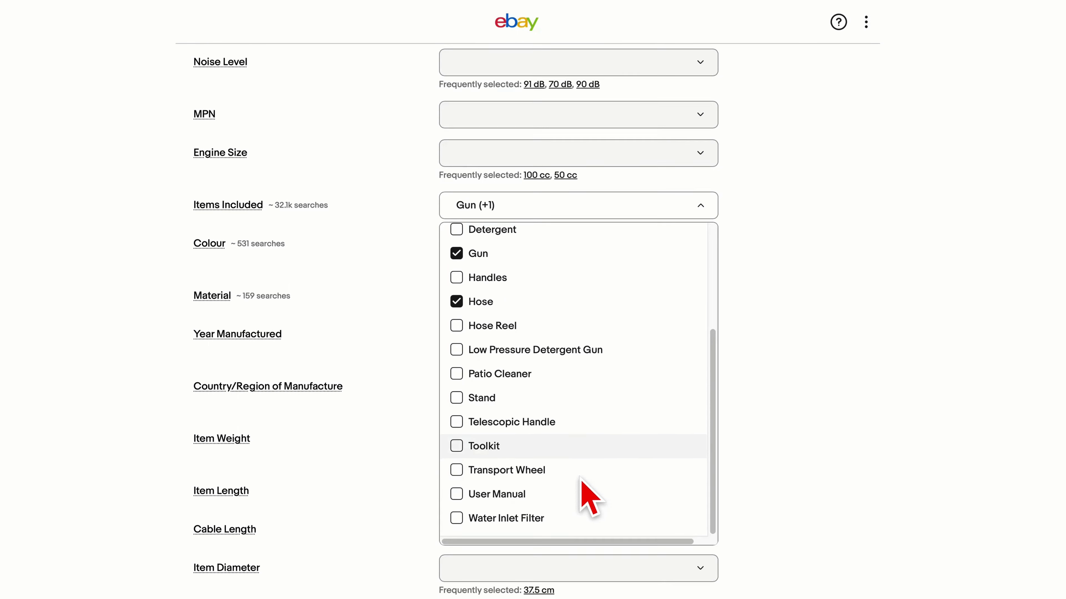
scroll(581, 472, "down", 3)
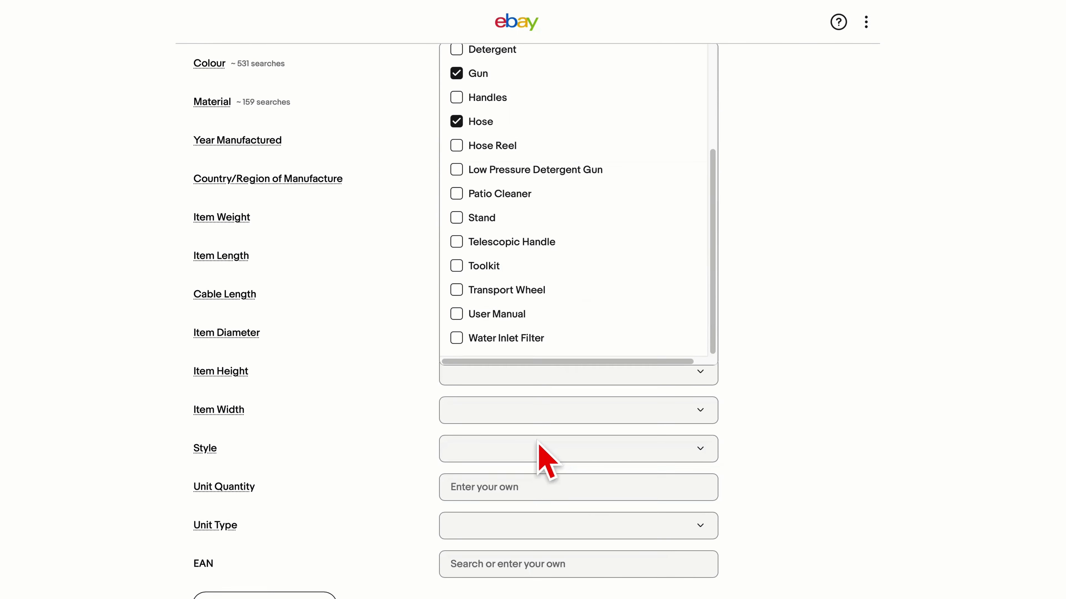
left_click(455, 315)
left_click(457, 339)
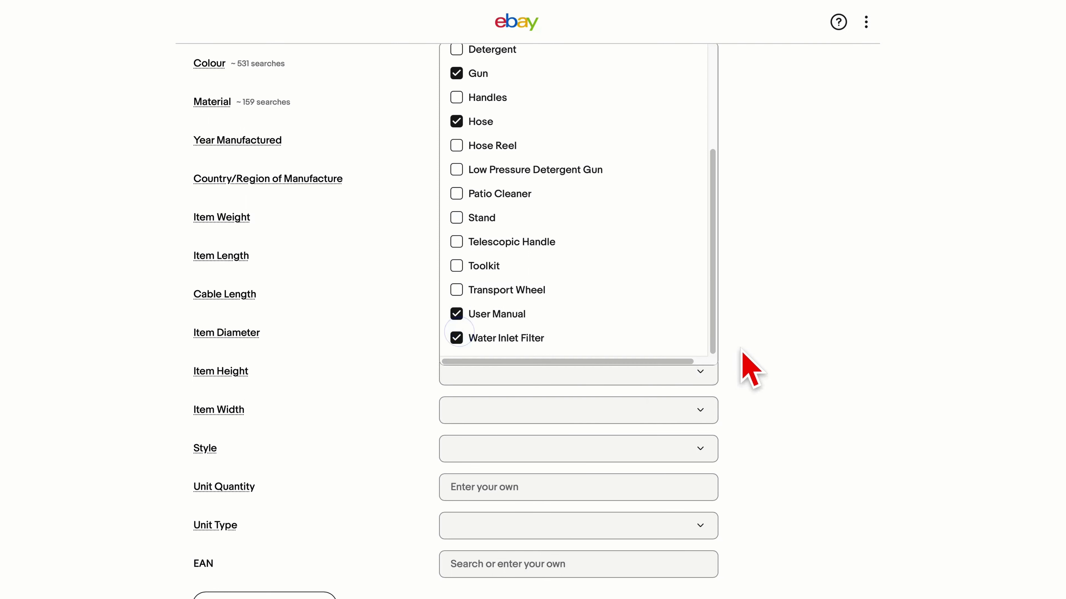
scroll(749, 362, "up", 2)
scroll(792, 343, "up", 2)
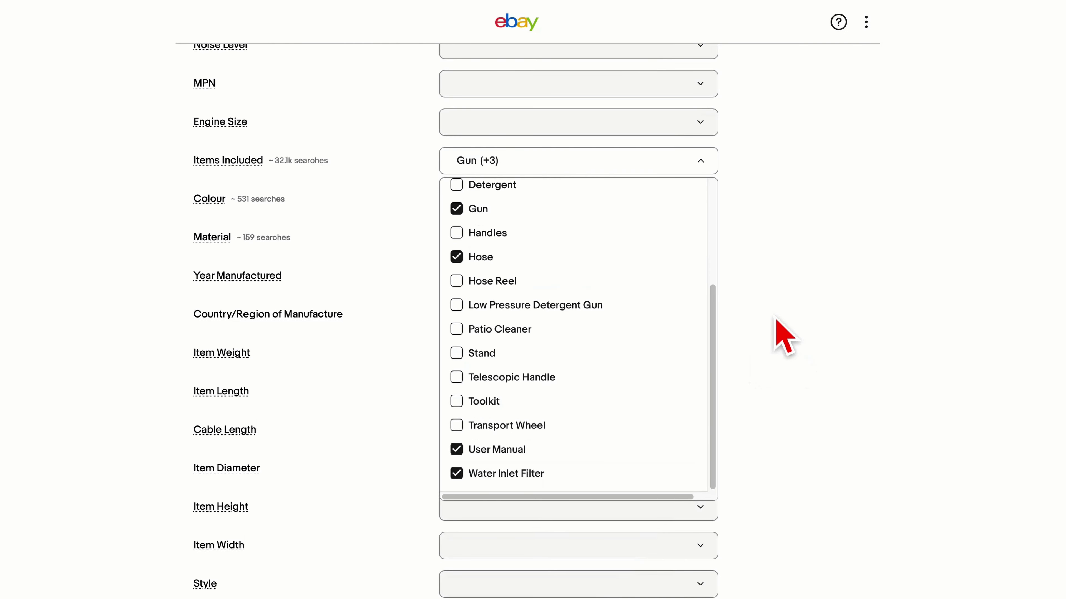
left_click(707, 162)
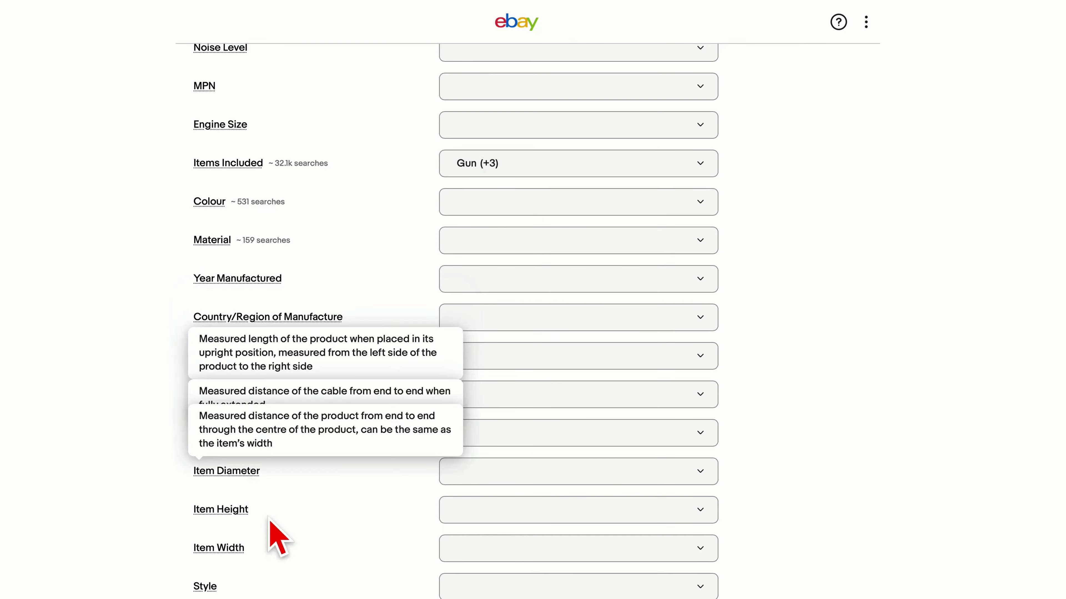
- Collapse the extra optional item specifics with Show less
scroll(159, 472, "down", 3)
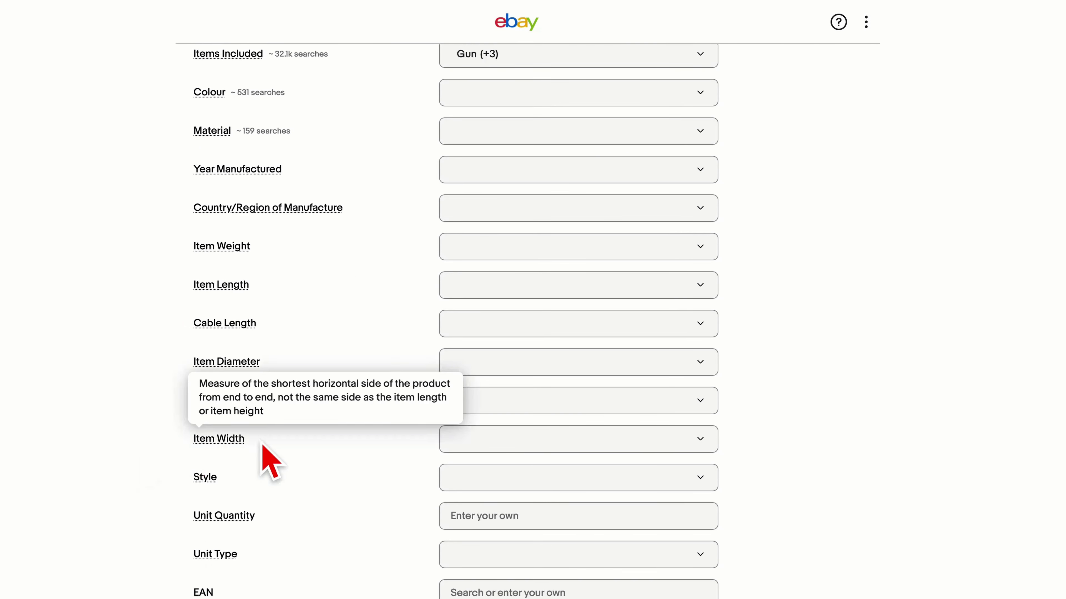
scroll(545, 579, "down", 1)
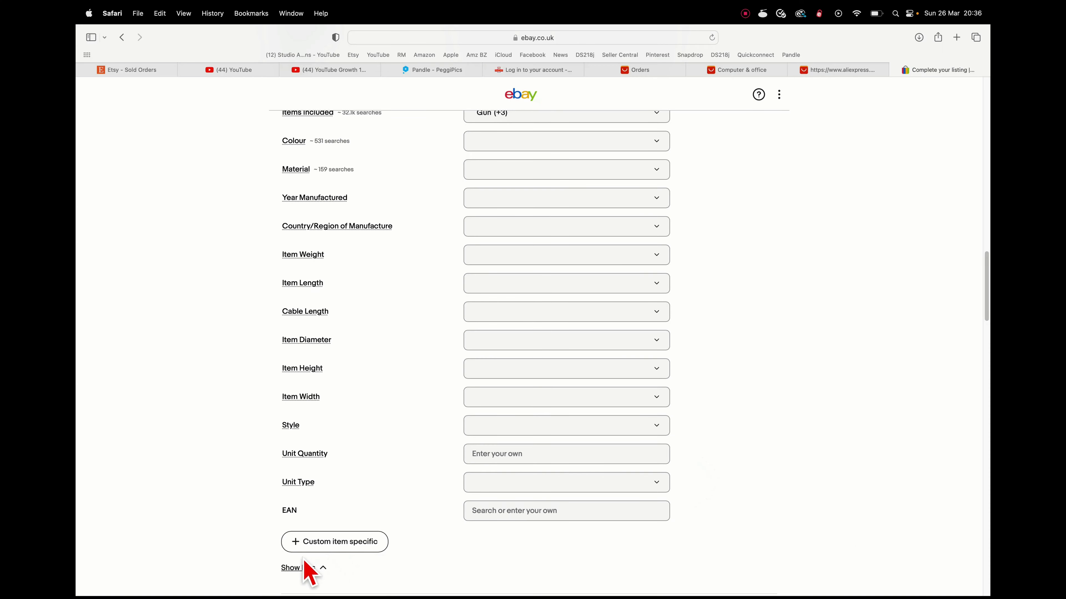
left_click(299, 567)
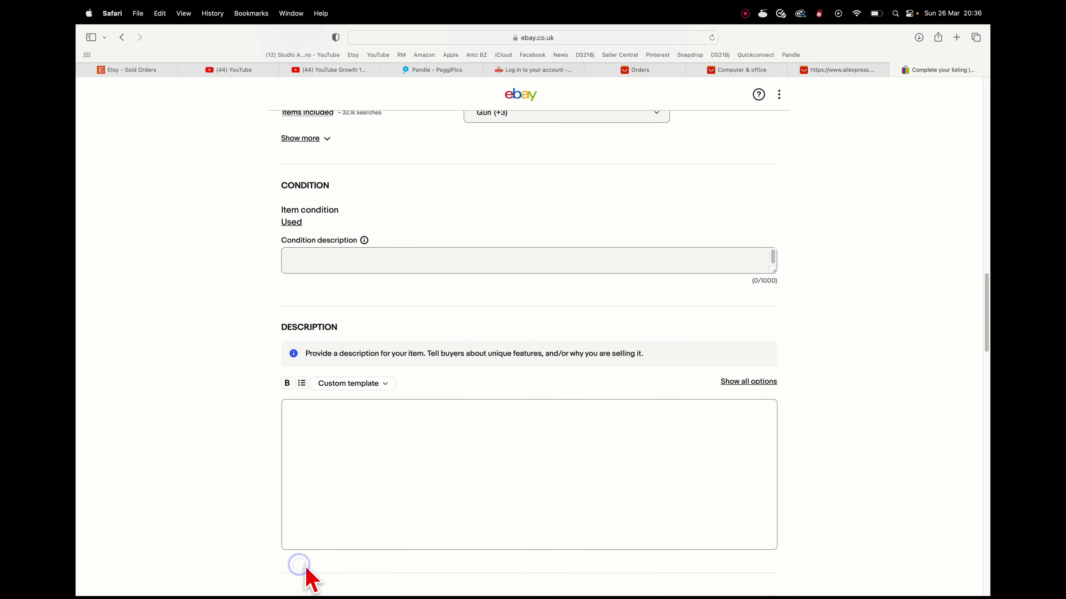
scroll(386, 344, "down", 2)
scroll(394, 294, "up", 3)
scroll(390, 308, "up", 3)
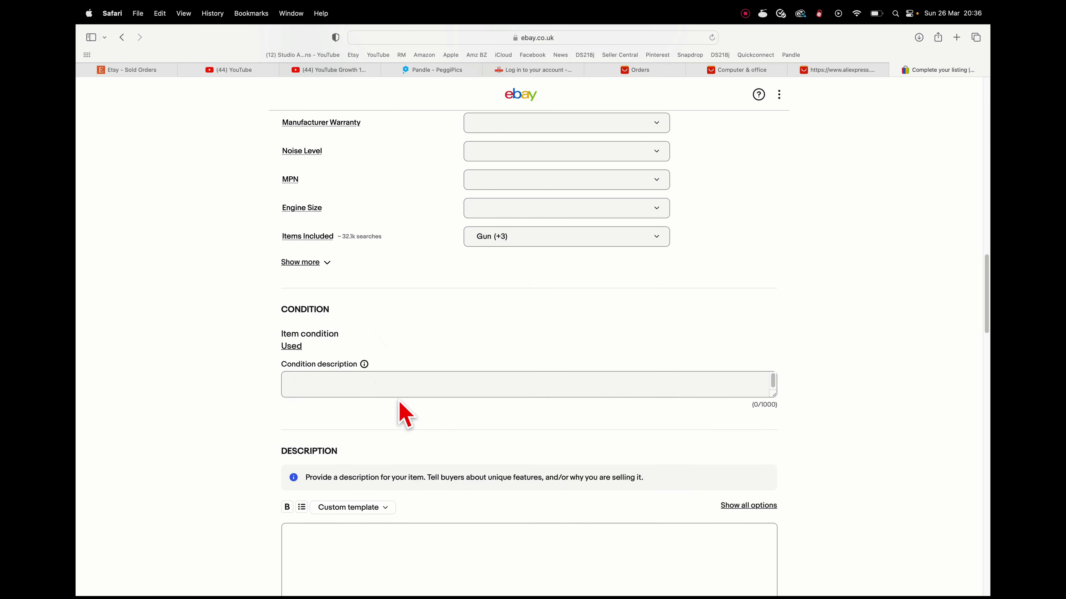
- Enter 'Good working order. Recently tested and inlet filter cleaned.' as the condition description
left_click(452, 389)
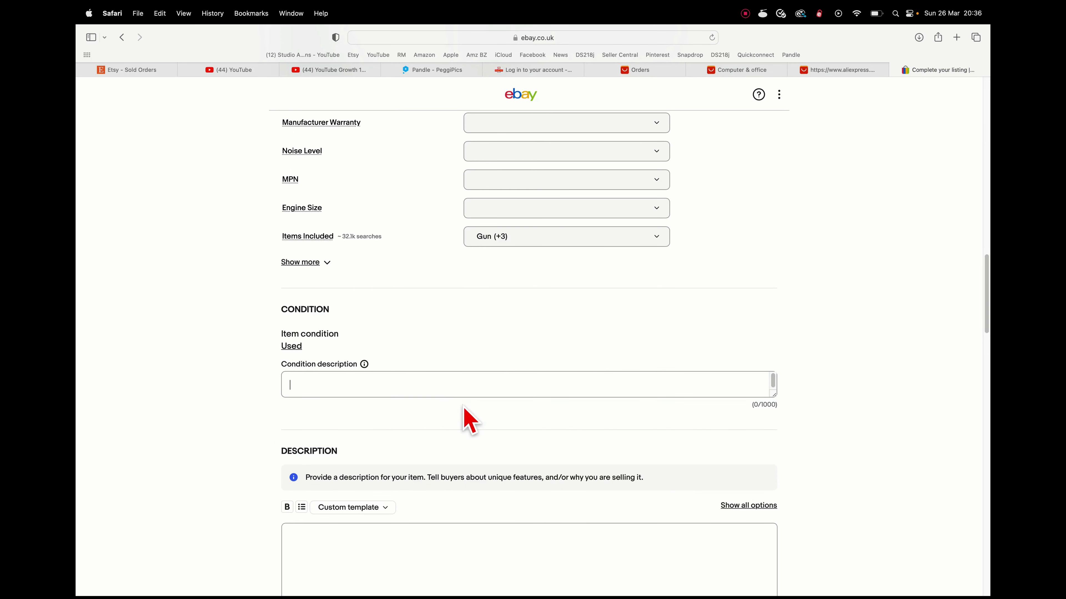
type("G")
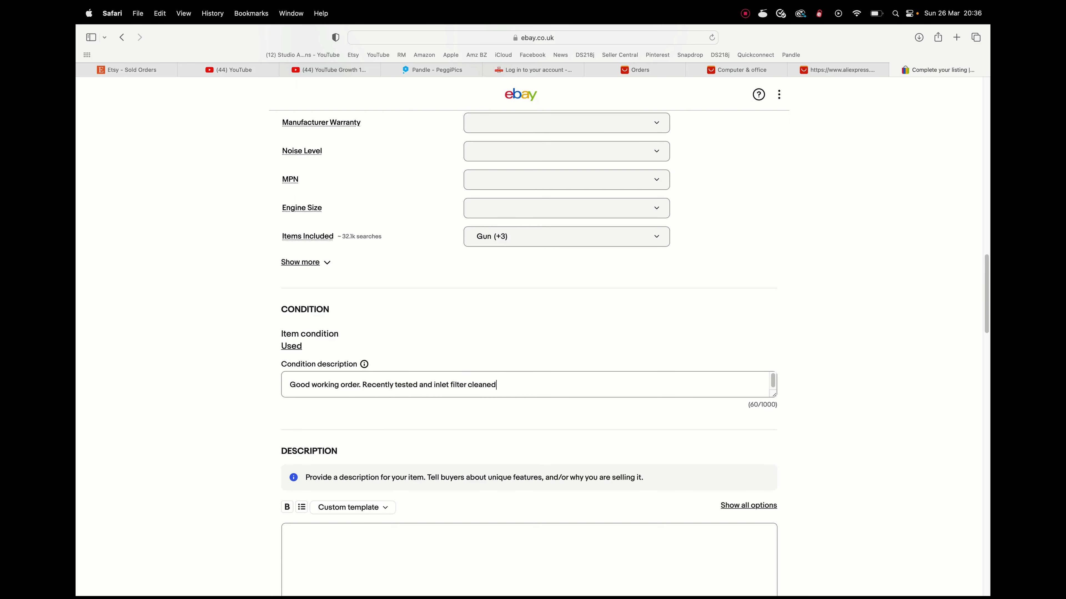
scroll(429, 435, "down", 3)
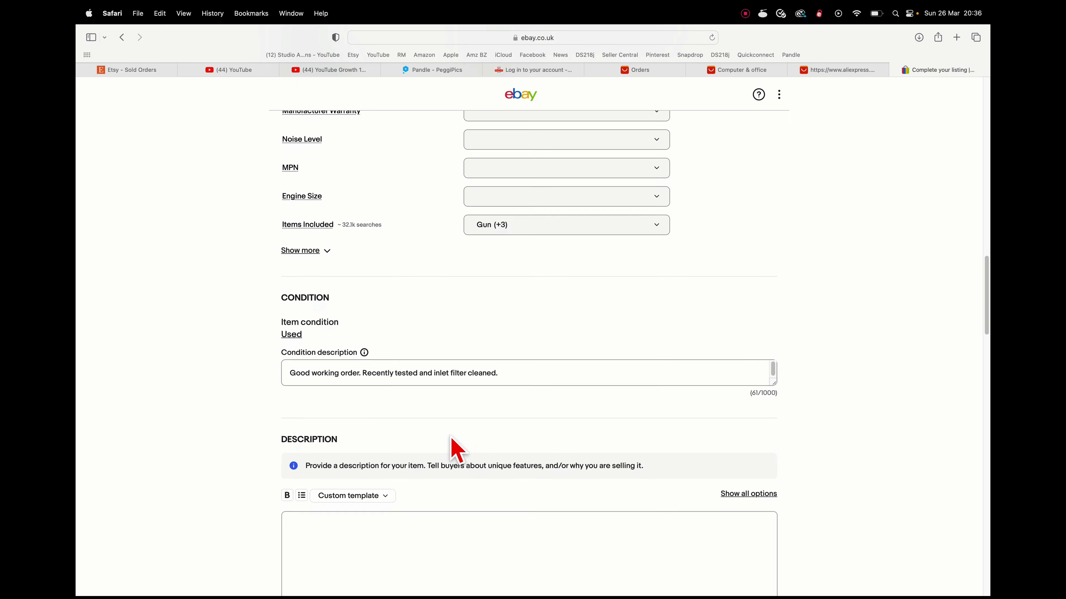
scroll(433, 446, "down", 5)
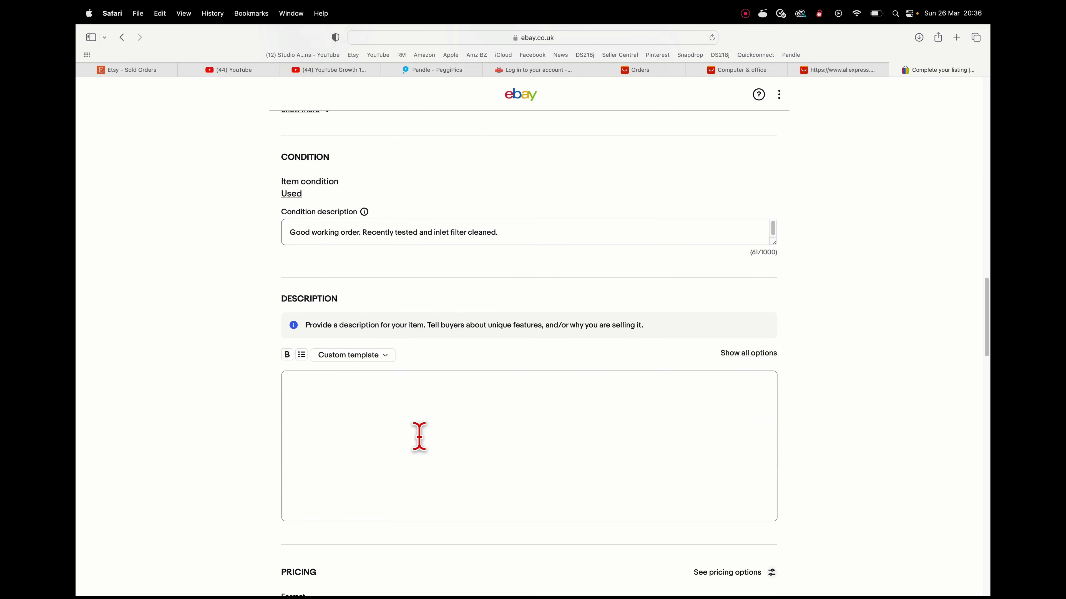
- Write the boxed-and-complete intro line and paste the five-item accessories list after 'accessories:'
scroll(419, 436, "down", 2)
left_click(346, 344)
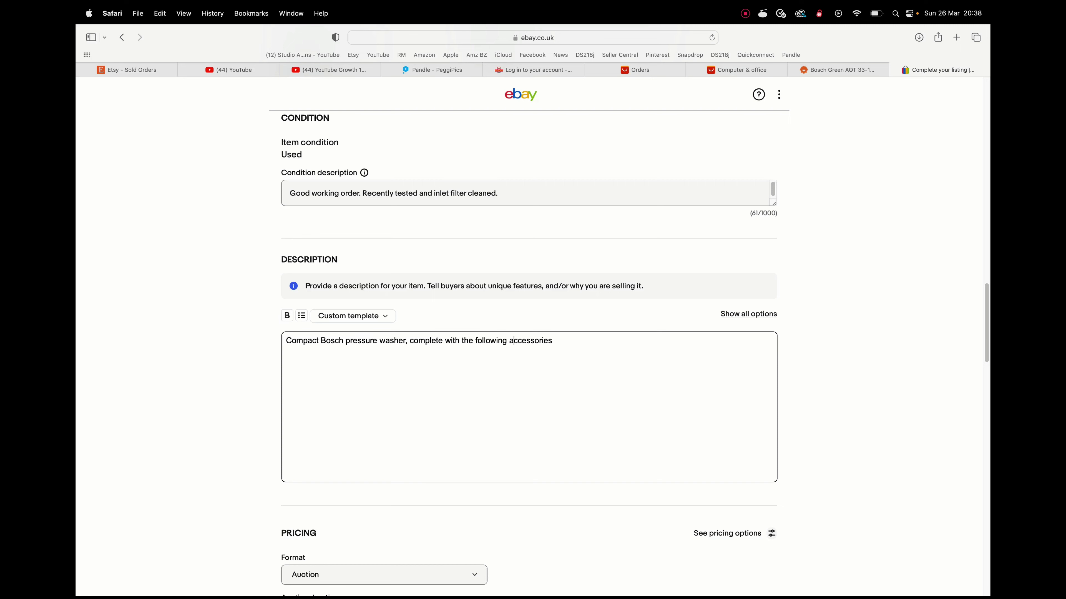
type("boxed and")
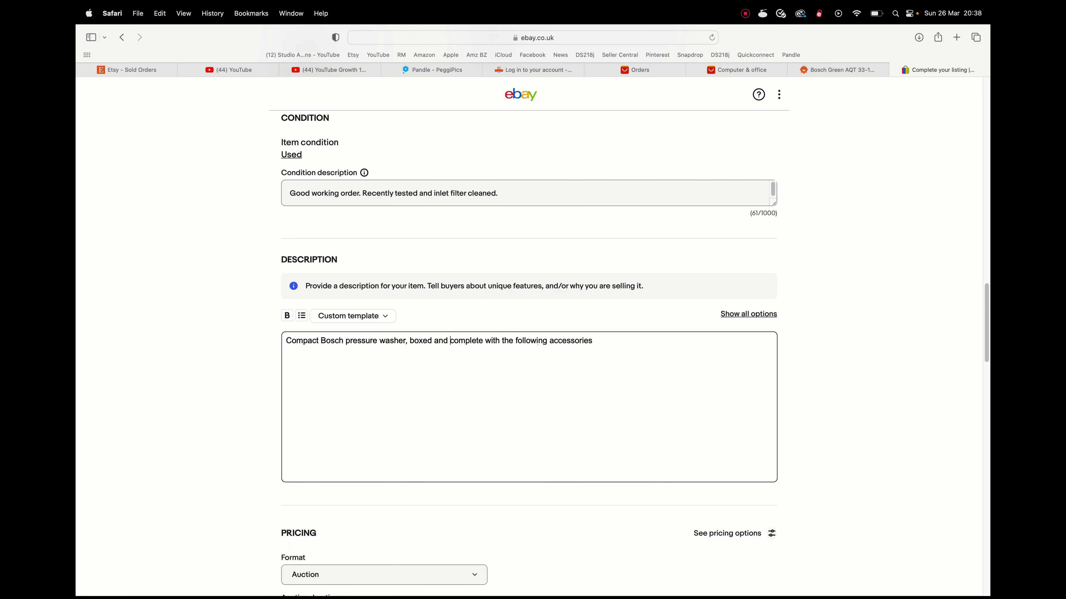
left_click(613, 338)
type("1x AQT 33-11 High-Pressure Washer 1x Fixed Jet-Fan Nozzle 1x Lance 1x Transparent Water Filter 1x 3m High-Pressure Hose")
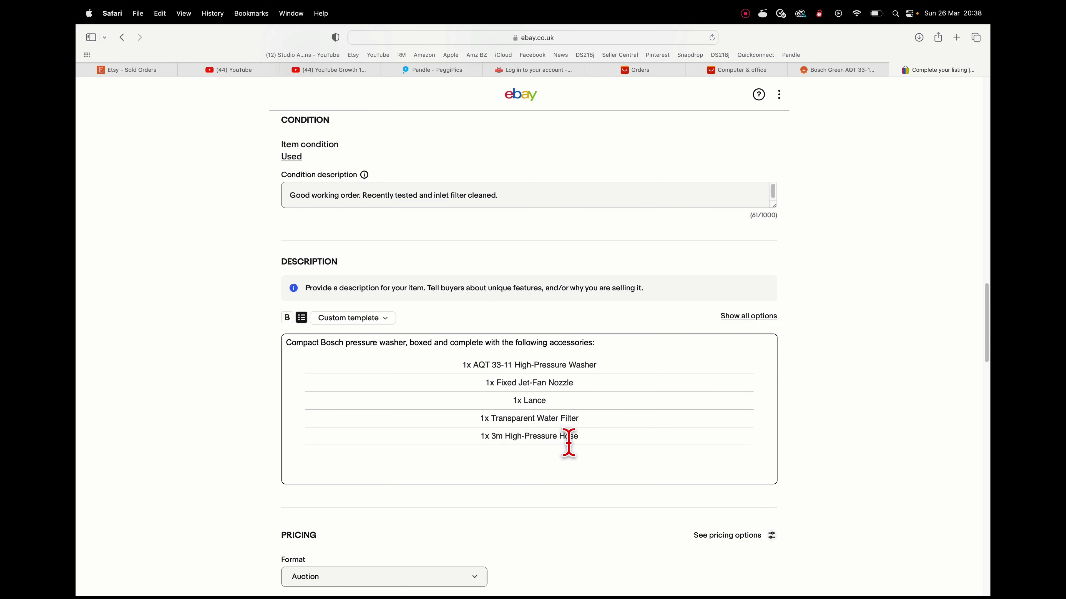
key("ctrl+shift+Tab")
left_click(926, 68)
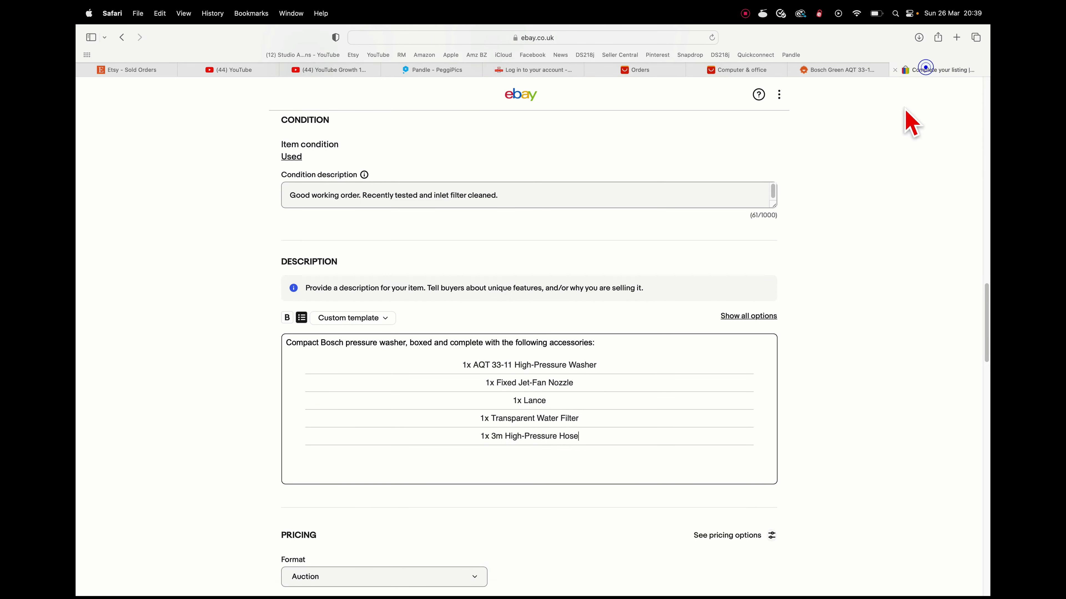
- Paste the two Bosch product paragraphs below the accessories list, followed by blank lines
left_click(337, 466)
type("The Bosch AQT 33-11 high pressure washer is lightweight with a compact design making it easy to manoeuvre and store. This machine is ideal for small cleaning tasks such as cleaning bikes and patios. Its 1300 W motor and 330 litre per hour water flow enables quick and efficient cleaning.  The design of this new valise-style mini high-pressure washer marks yet another step in Bosch’s strategy of super-compact and convenient consumer performance products. All accessories and equipment can be stored simply, neatly and safely on the product, allowing for effortless mobility. Cable and hose can be put away easily thanks to integrated design-features on the housings: gun and lance simply clip into the handle. The back houses space for additional specialty nozzles and a slide-on foam-bottle.The cable-coiling feature doubles as an in-use storage facility for the gun and lance. Its overall design underlines the performance-credibility.")
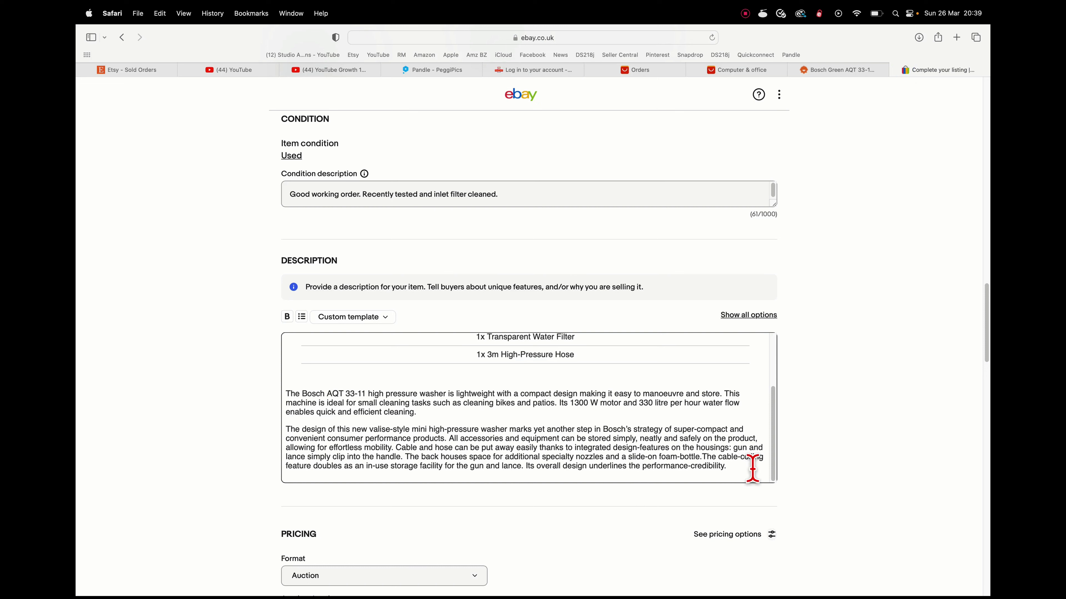
key("Return")
key("Return")
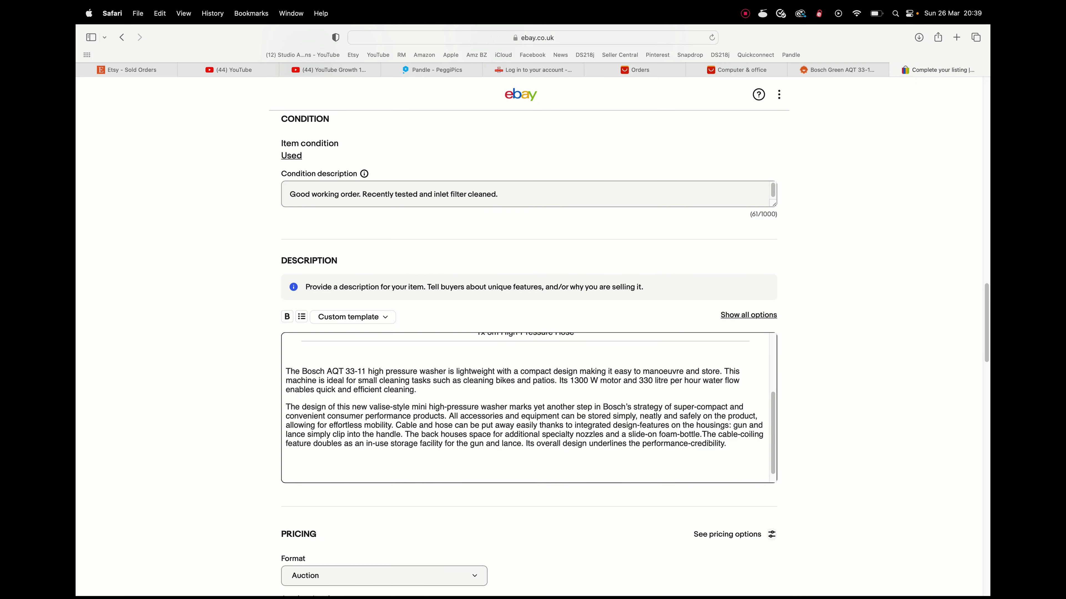
key("BackSpace")
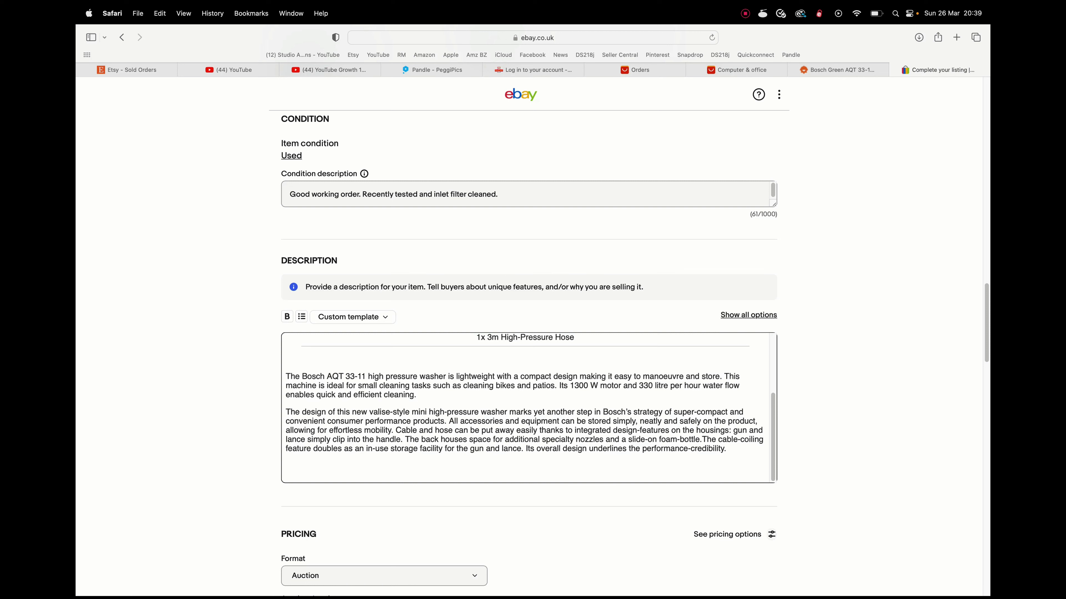
key("Return")
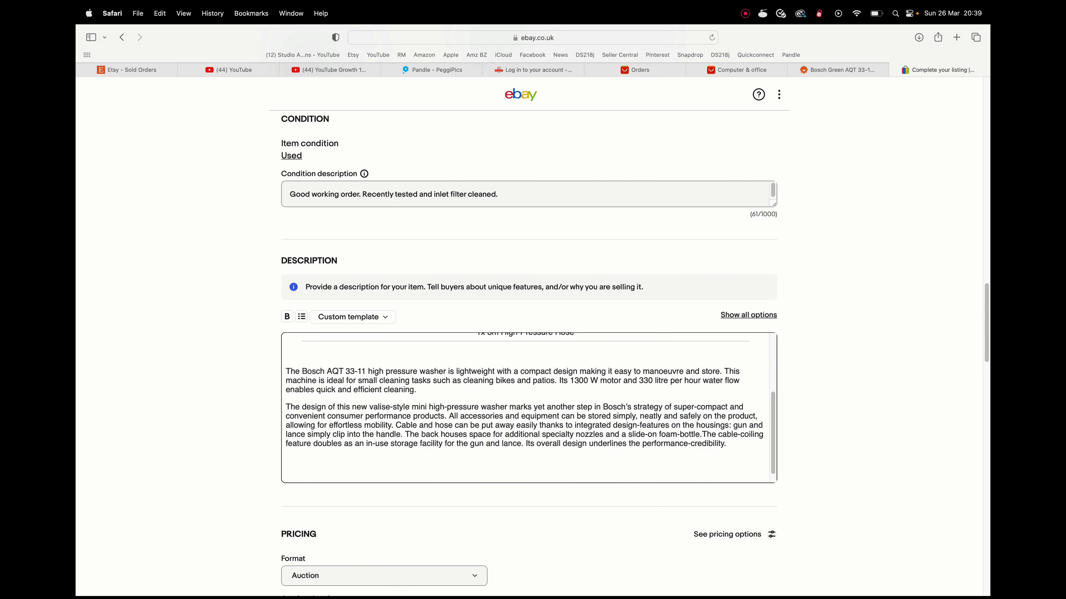
- Paste the specifications table and add a 'Specifications:' heading above Max. pressure
key("super+Down")
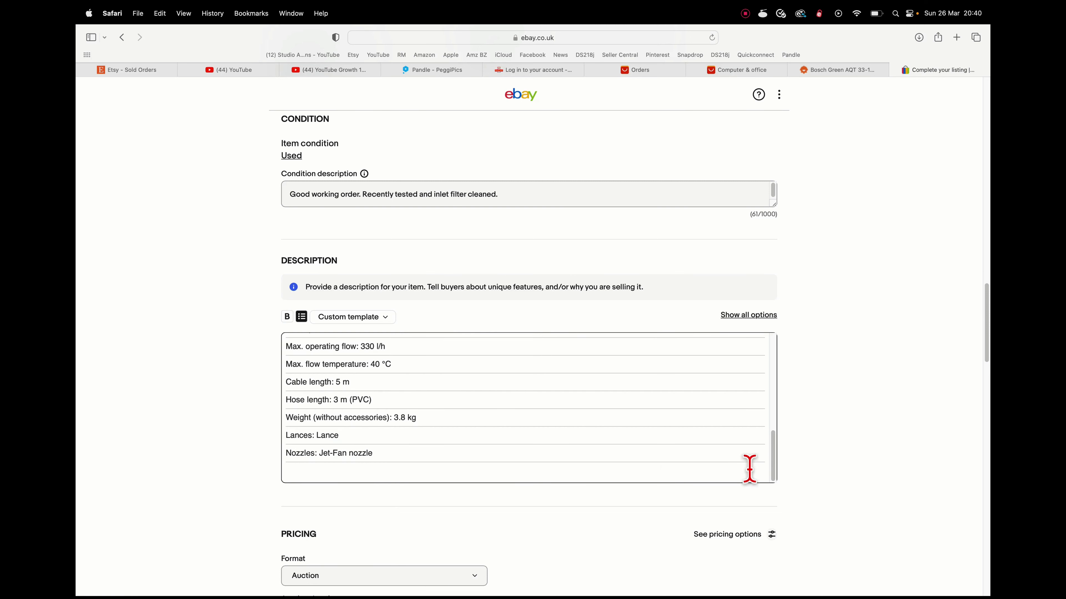
scroll(459, 292, "up", 1)
scroll(426, 407, "up", 4)
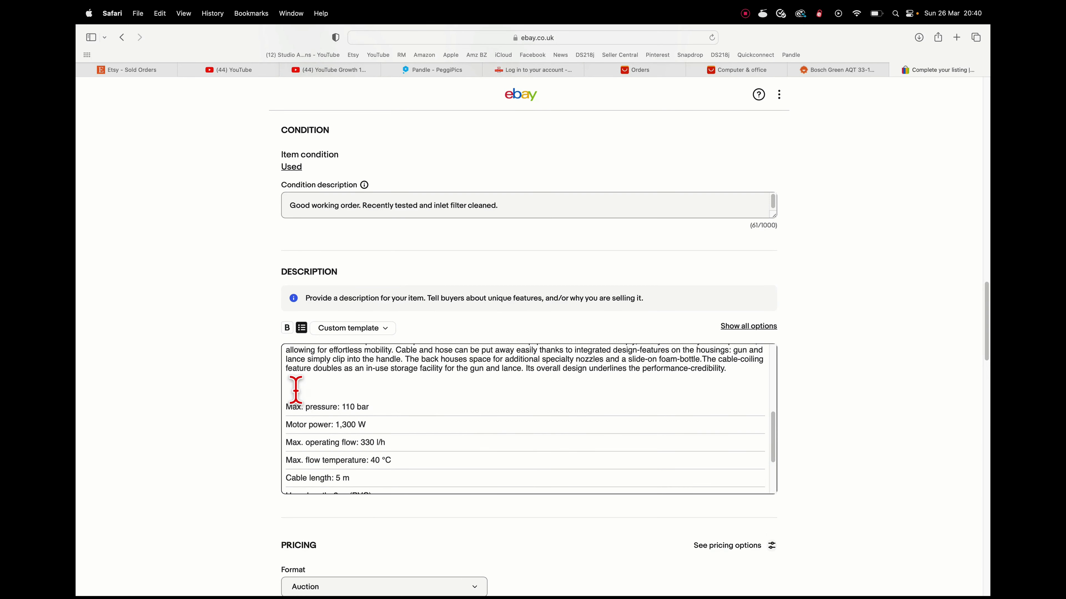
left_click(301, 386)
key("Return")
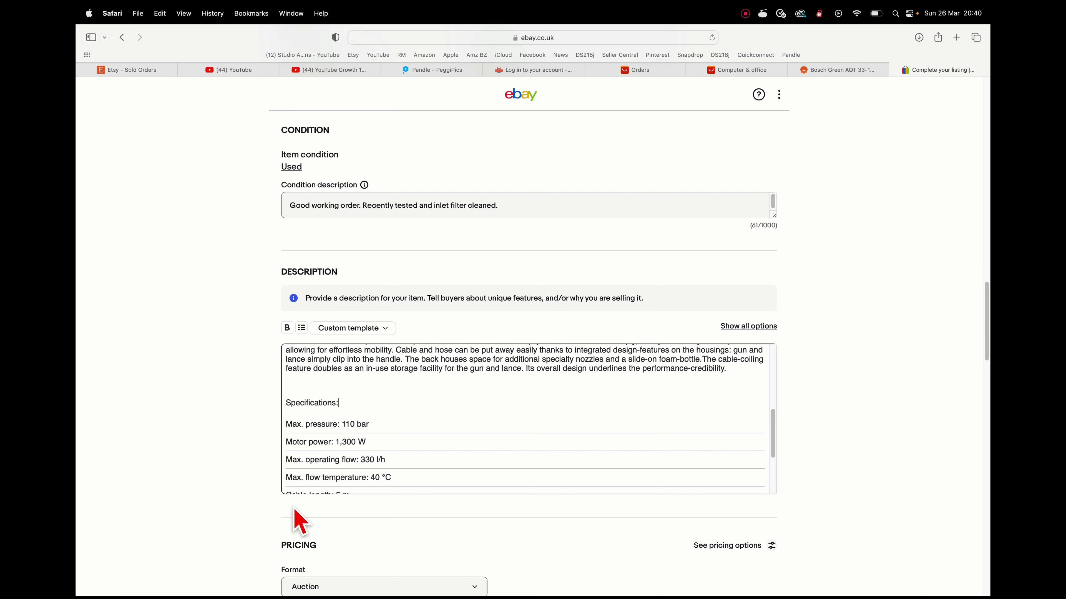
type("Specifications:")
- Scroll through the finished description and on toward the Pricing section
scroll(441, 455, "down", 5)
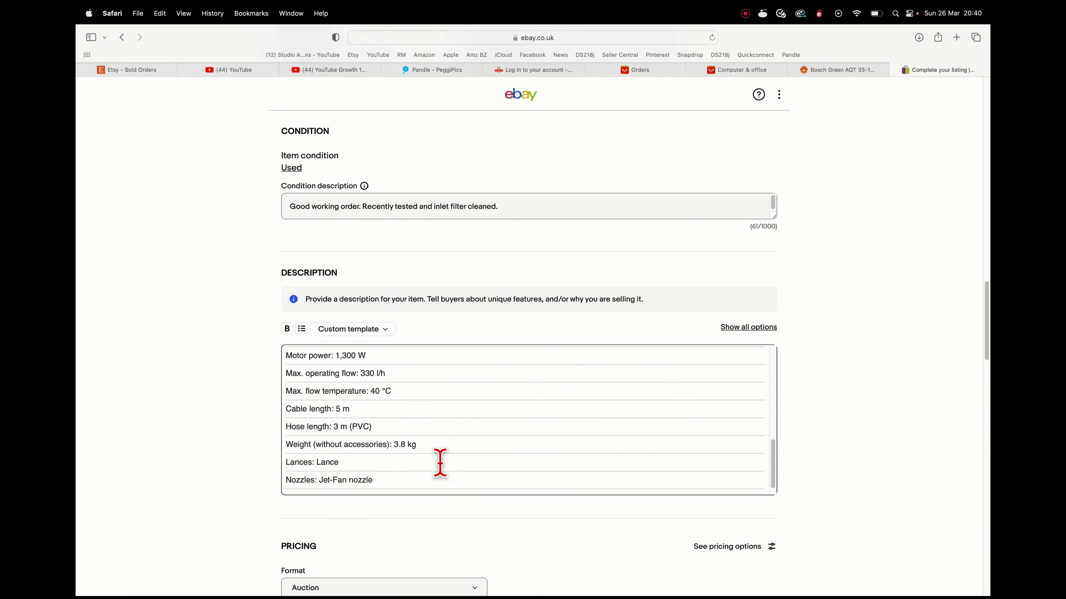
scroll(443, 468, "down", 2)
scroll(455, 431, "down", 1)
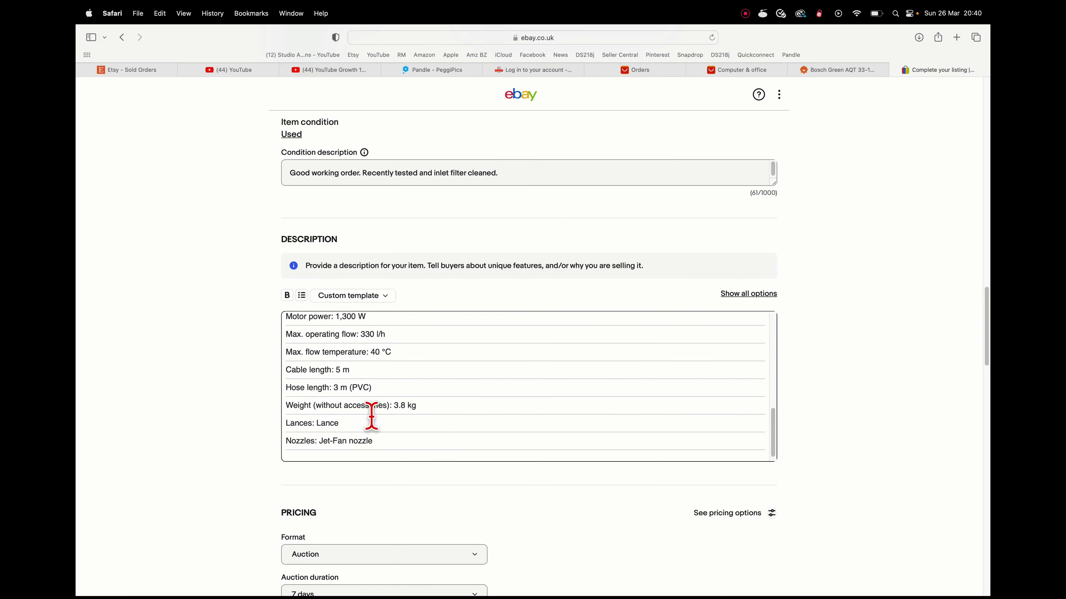
scroll(356, 399, "up", 2)
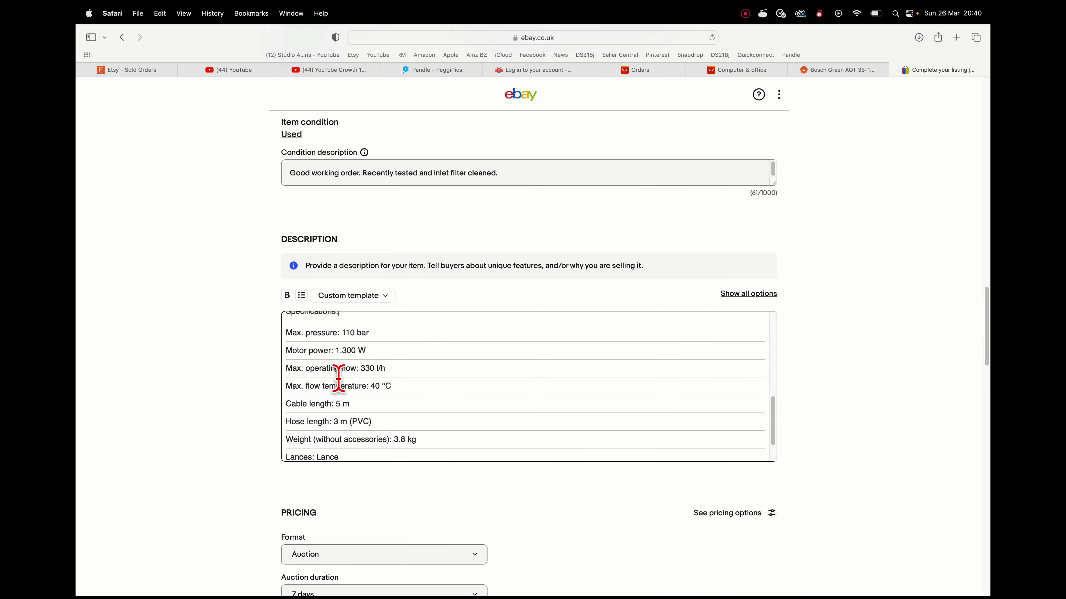
scroll(386, 416, "down", 4)
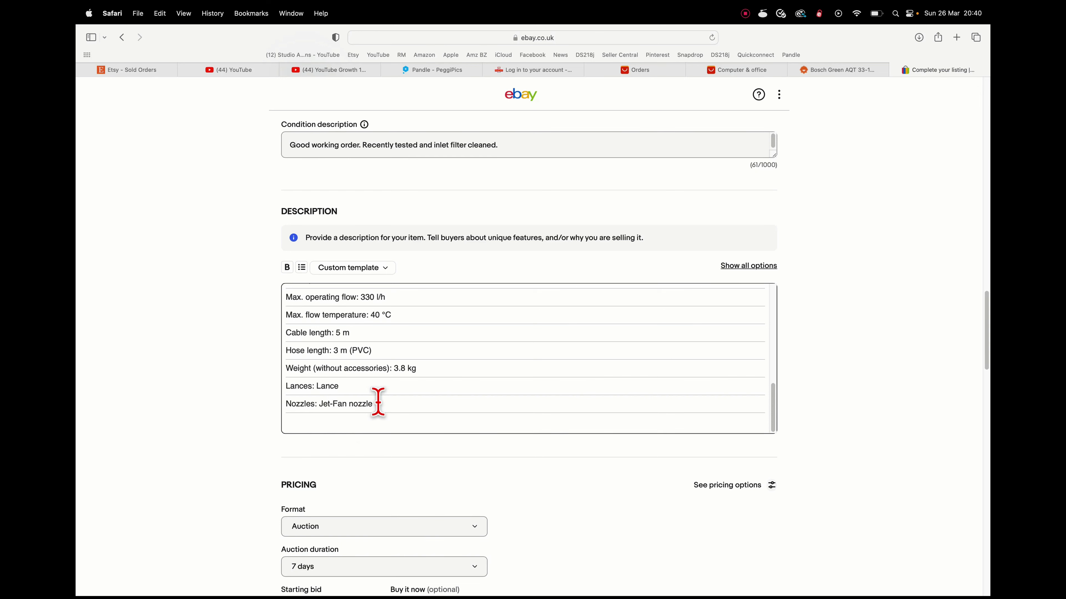
scroll(437, 388, "up", 10)
scroll(461, 383, "up", 8)
scroll(460, 387, "up", 3)
scroll(475, 392, "up", 1)
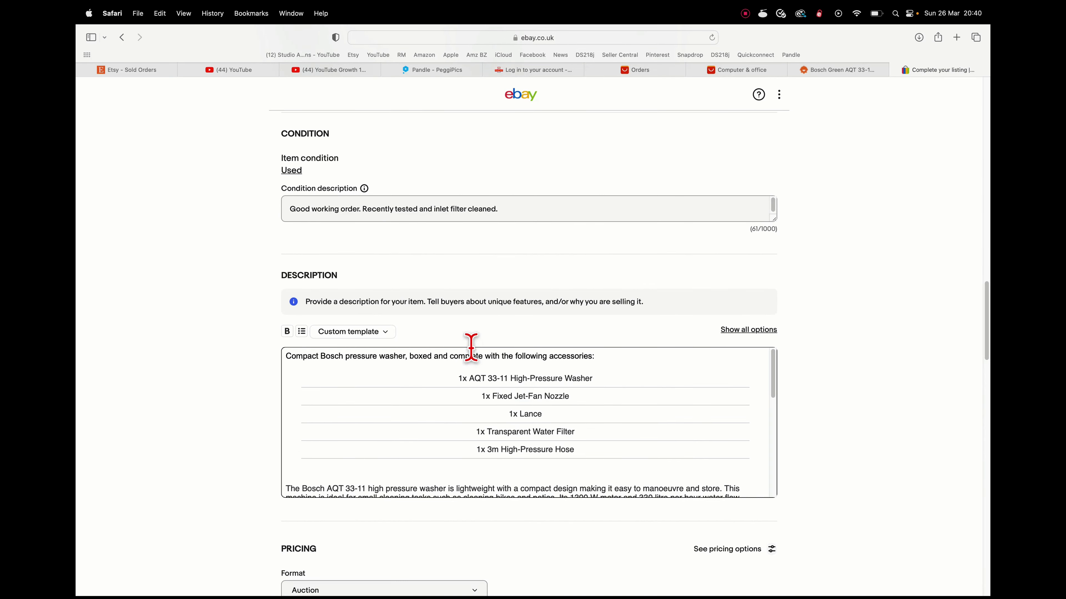
scroll(554, 419, "up", 2)
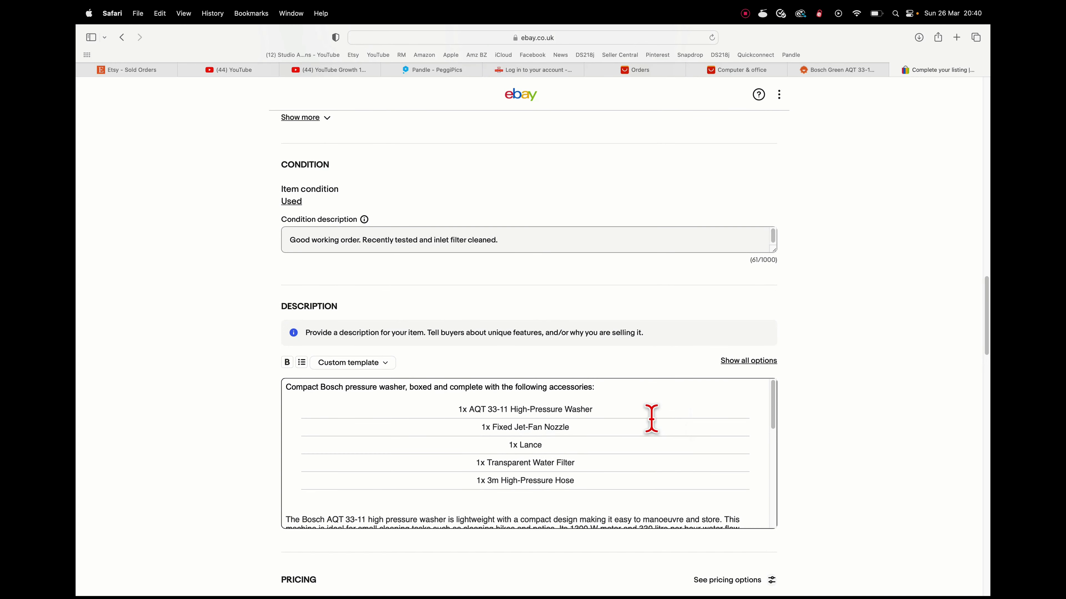
scroll(455, 395, "down", 15)
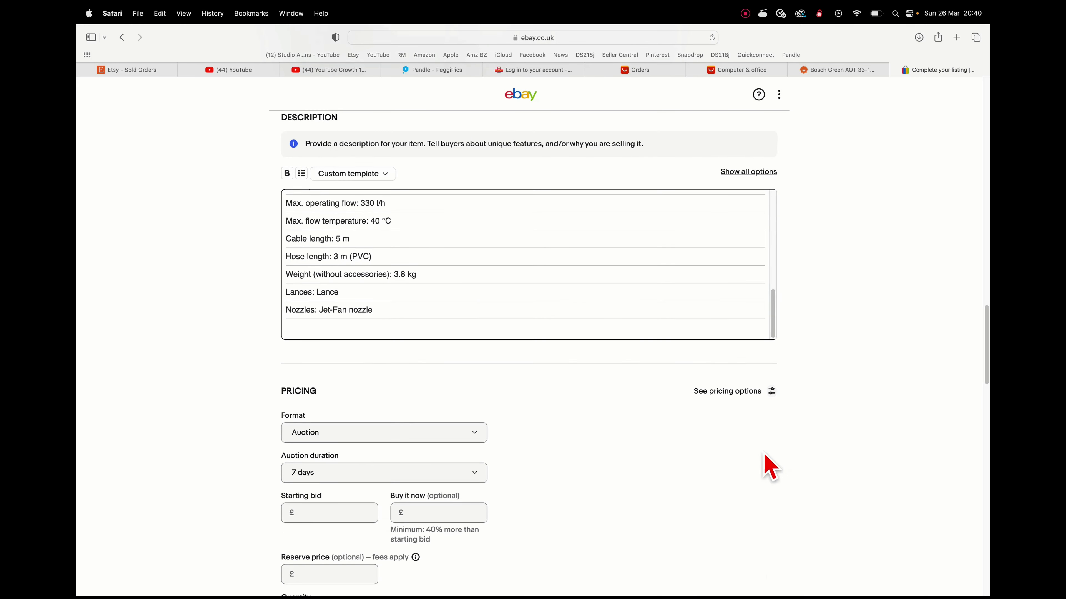
scroll(574, 469, "down", 8)
scroll(552, 456, "down", 4)
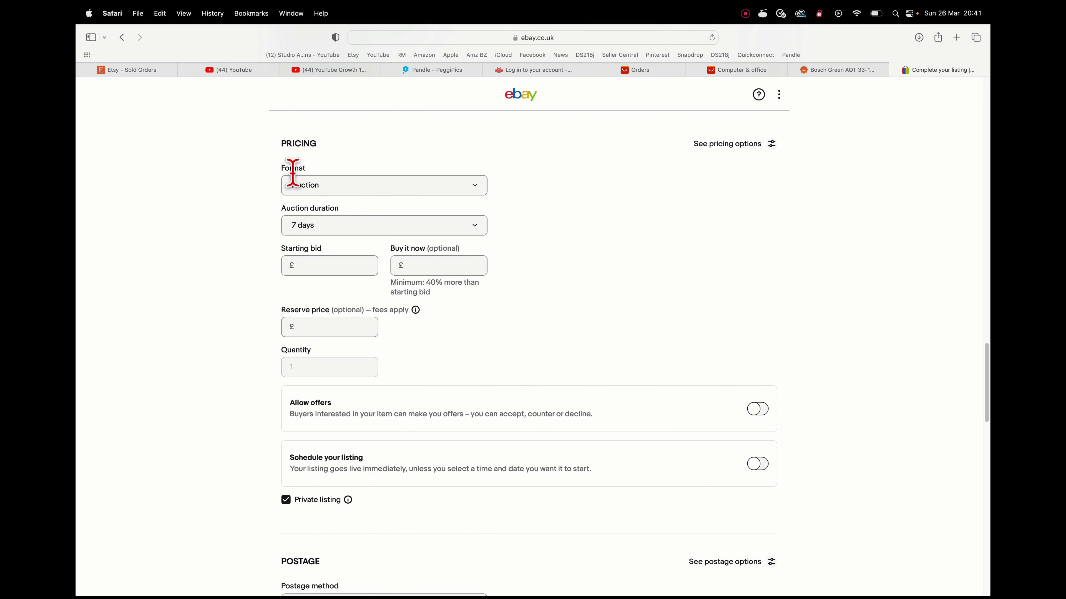
left_click(364, 266)
scroll(461, 336, "down", 1)
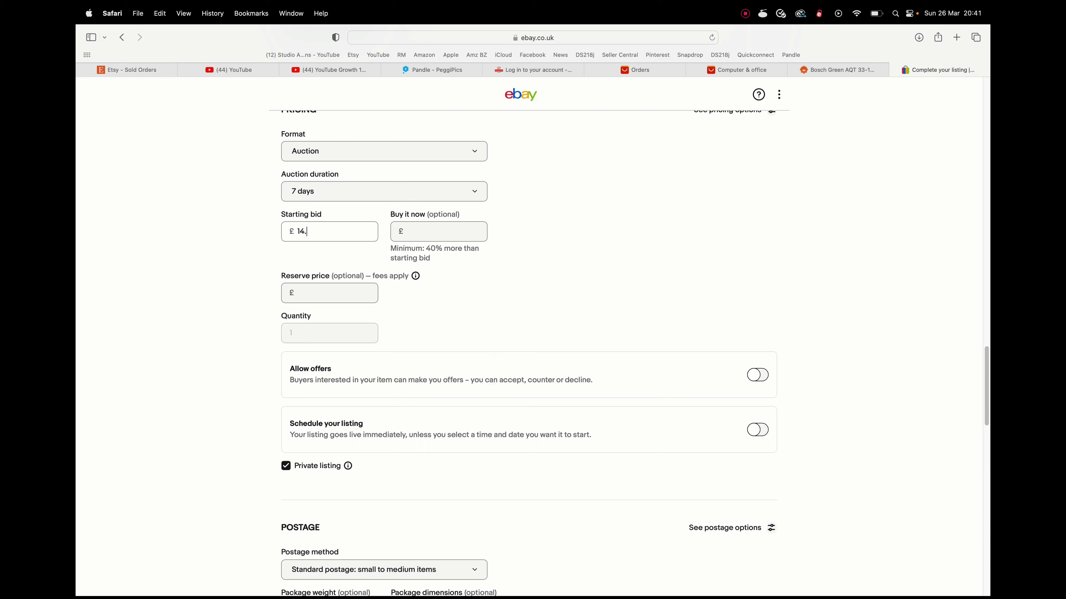
left_click(440, 237)
left_click(436, 231)
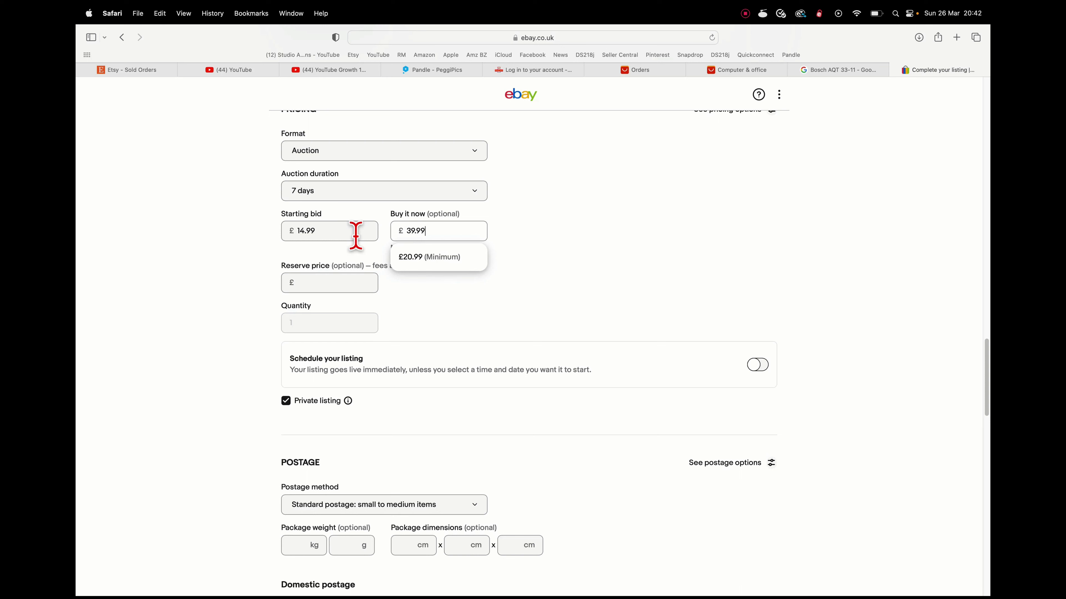
left_click(257, 256)
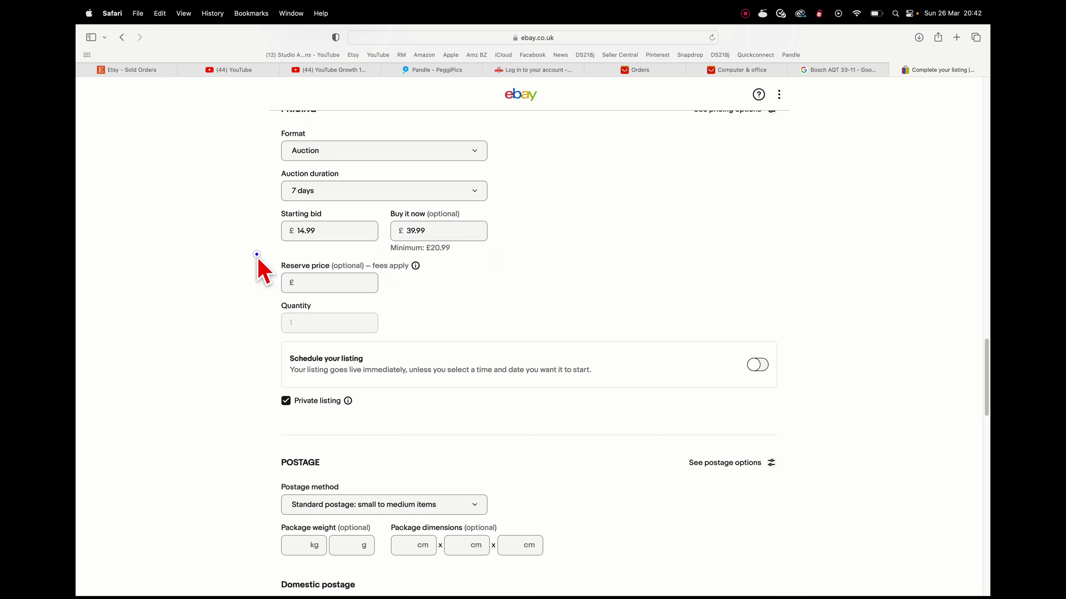
scroll(567, 289, "up", 2)
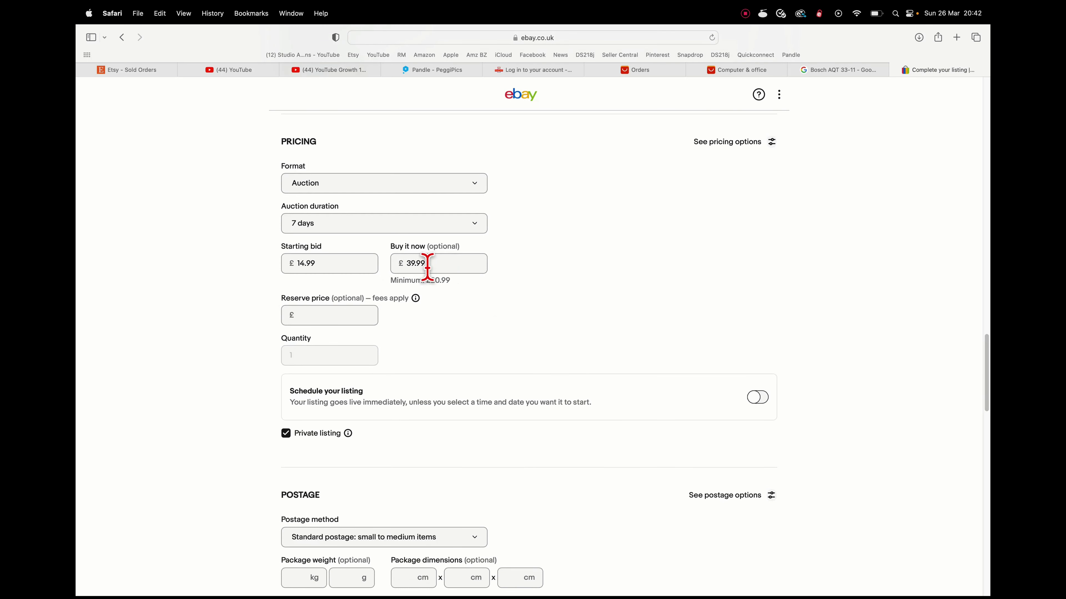
scroll(574, 362, "down", 1)
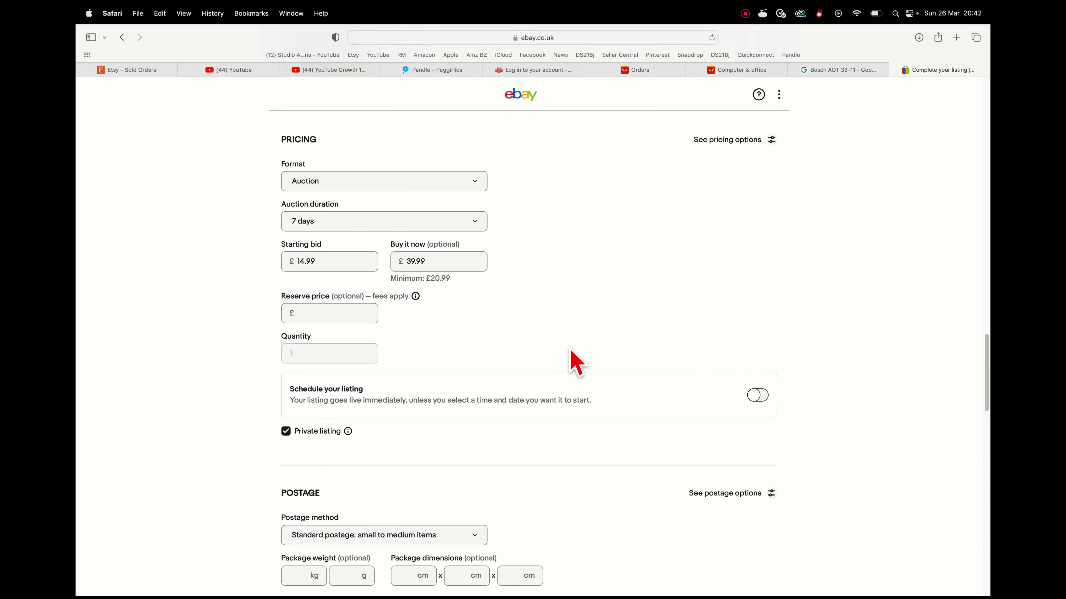
scroll(574, 361, "down", 1)
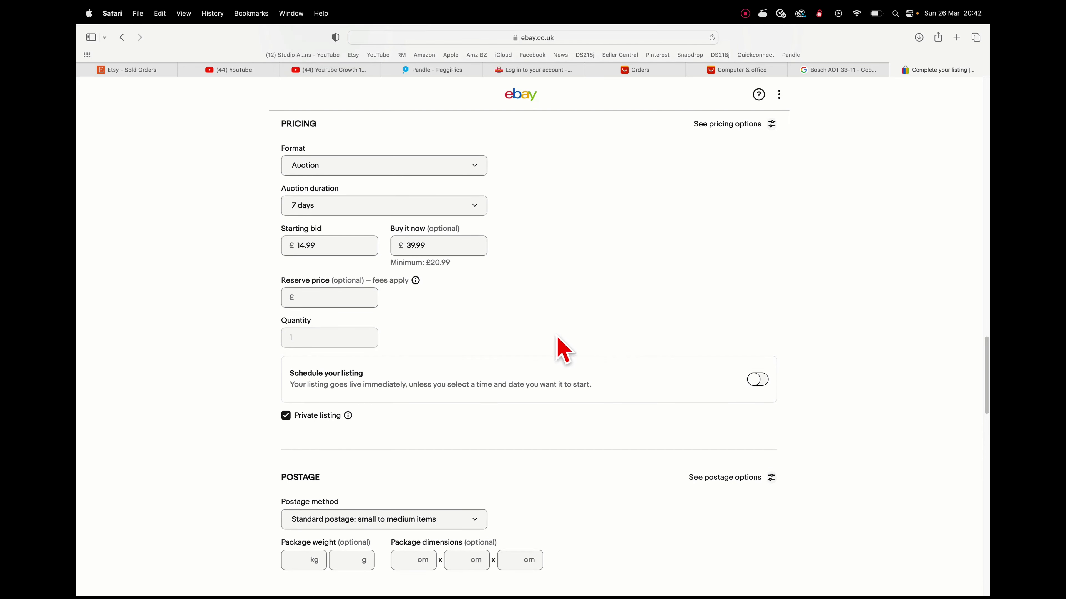
scroll(563, 350, "down", 1)
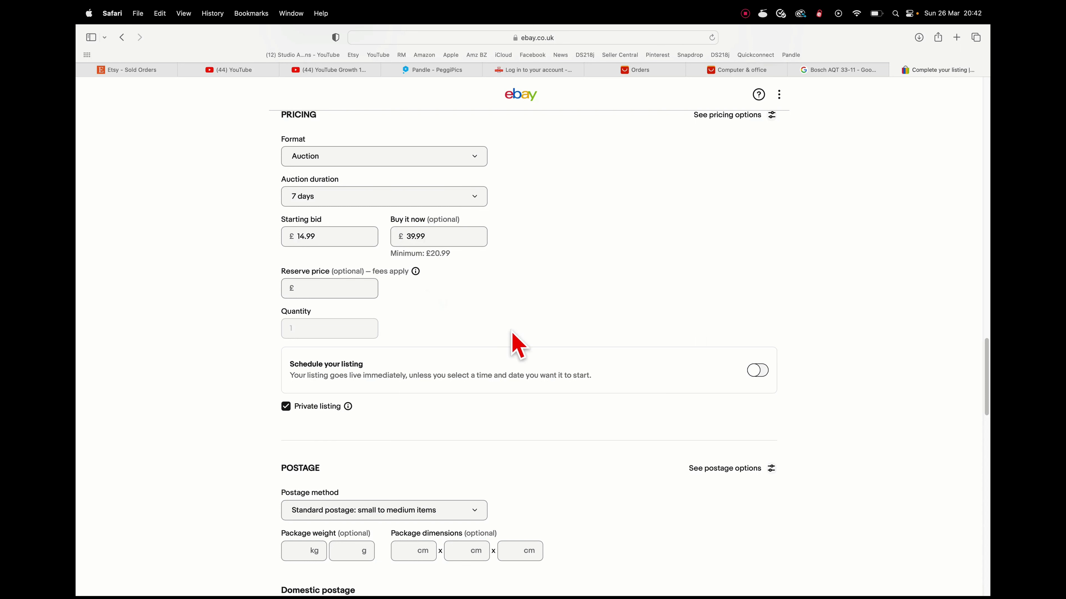
scroll(489, 314, "down", 2)
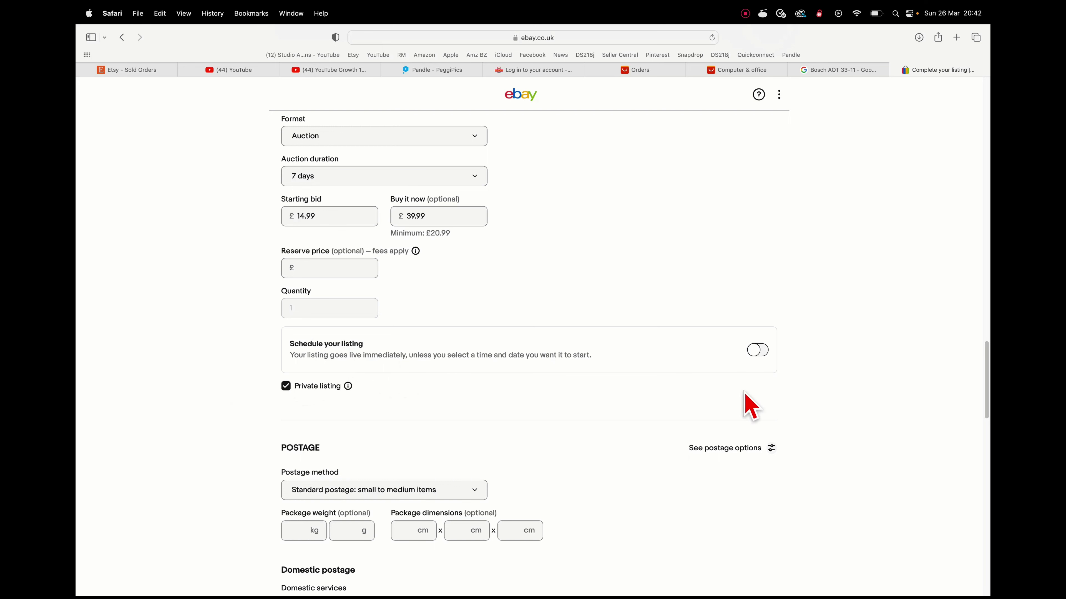
left_click(754, 351)
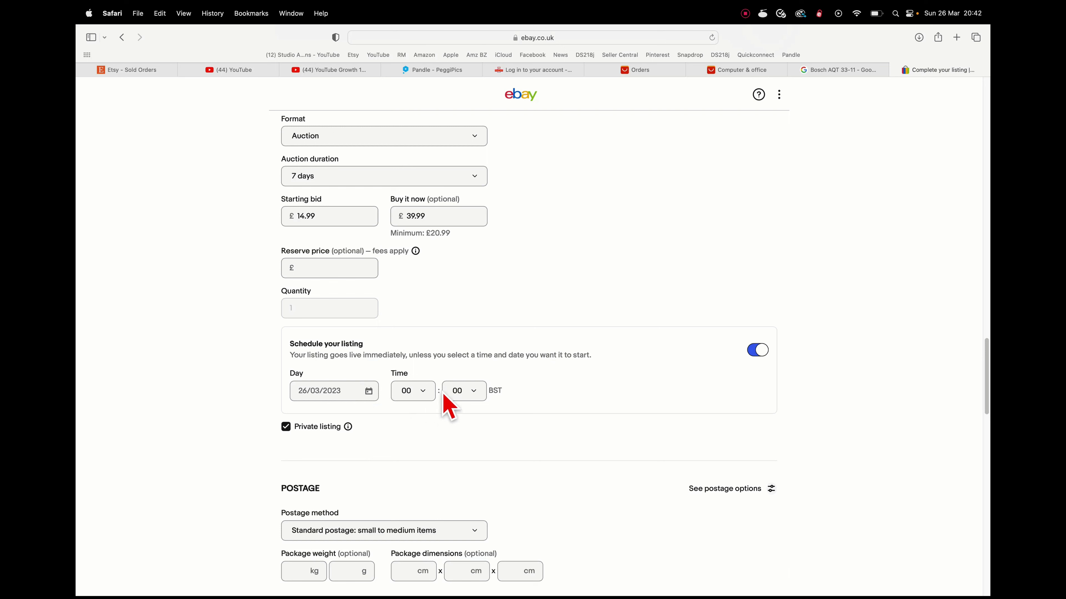
scroll(755, 353, "down", 1)
left_click(759, 343)
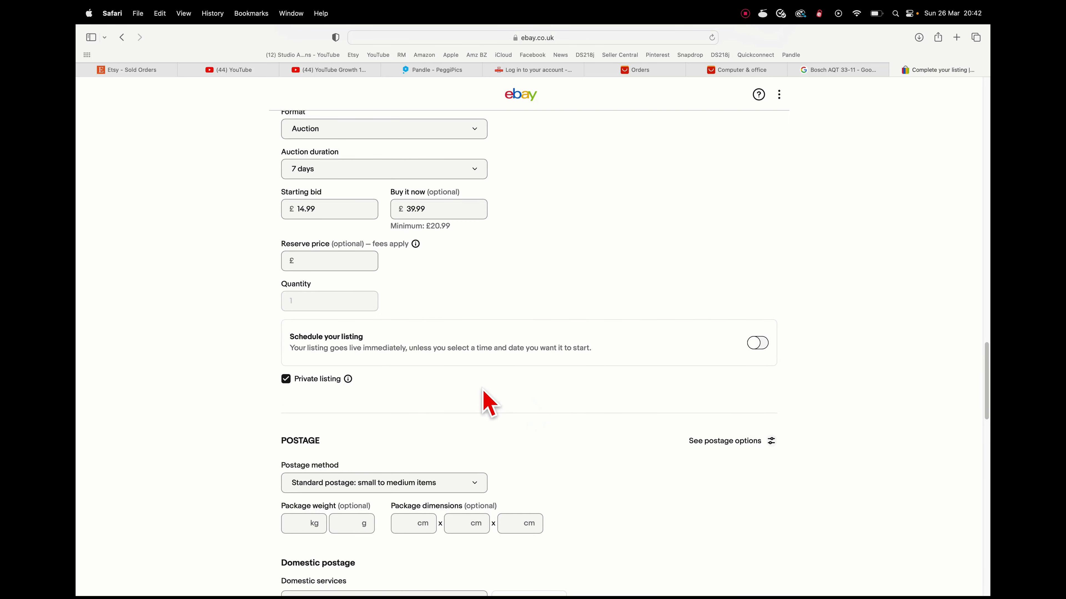
scroll(489, 402, "down", 1)
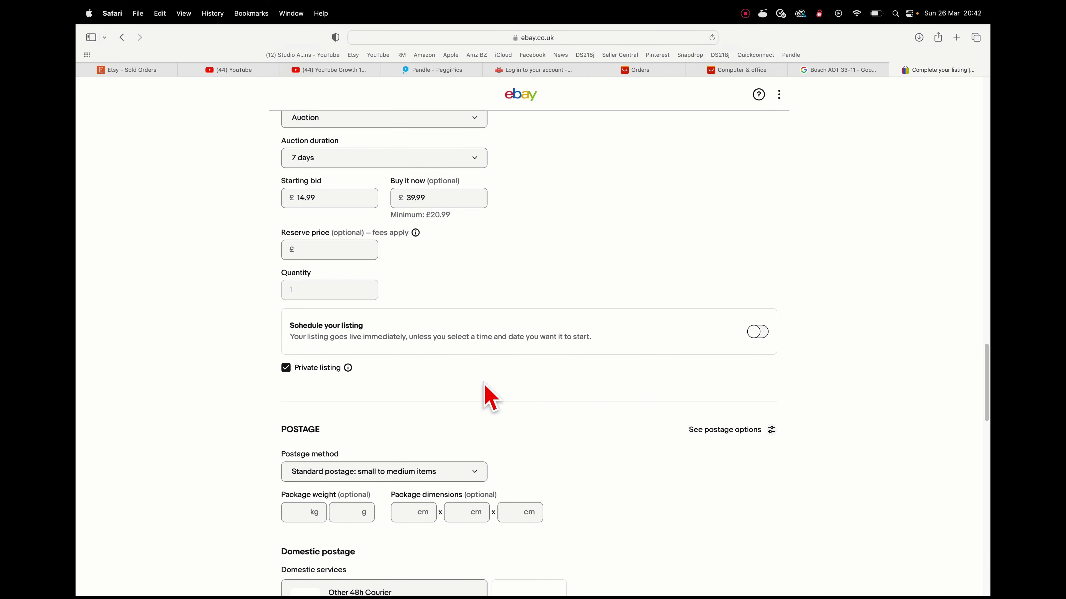
scroll(487, 384, "up", 3)
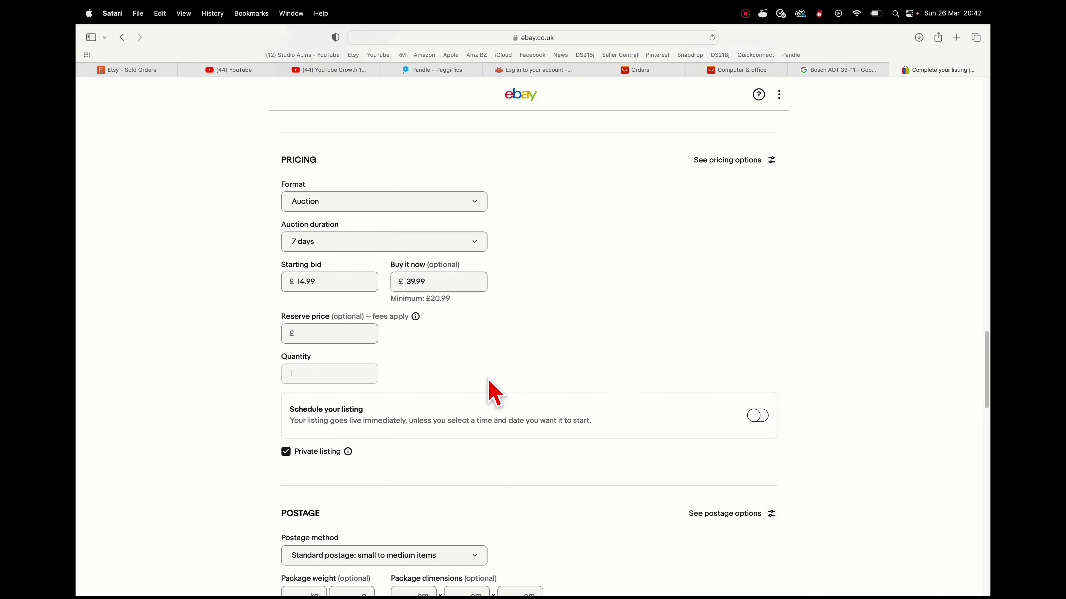
scroll(487, 379, "up", 6)
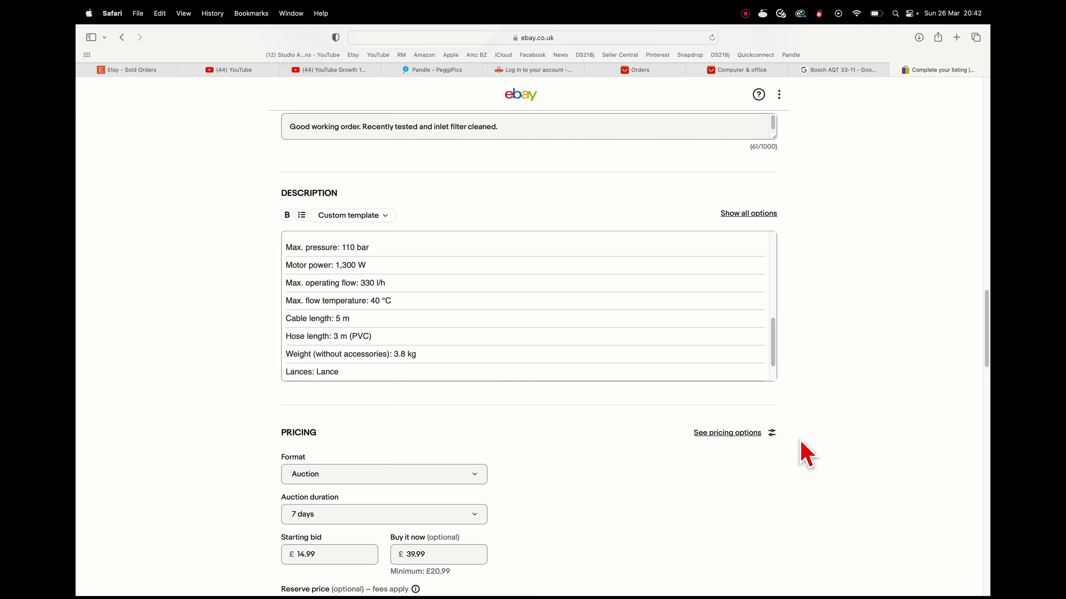
scroll(772, 382, "up", 10)
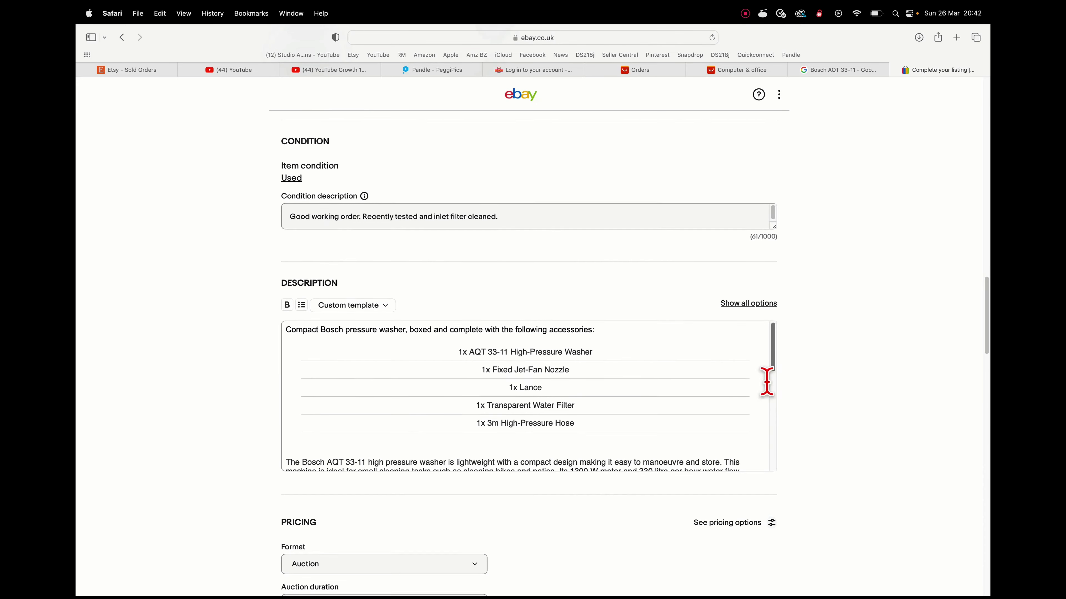
- Keep Standard postage for small to medium items as the postage method
scroll(829, 405, "down", 15)
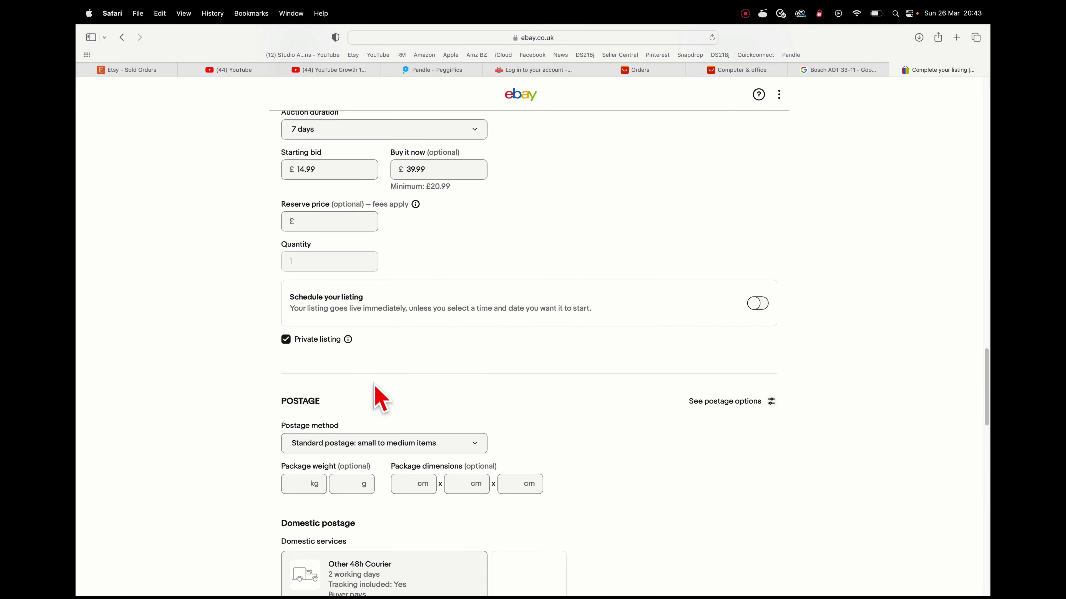
scroll(385, 395, "down", 3)
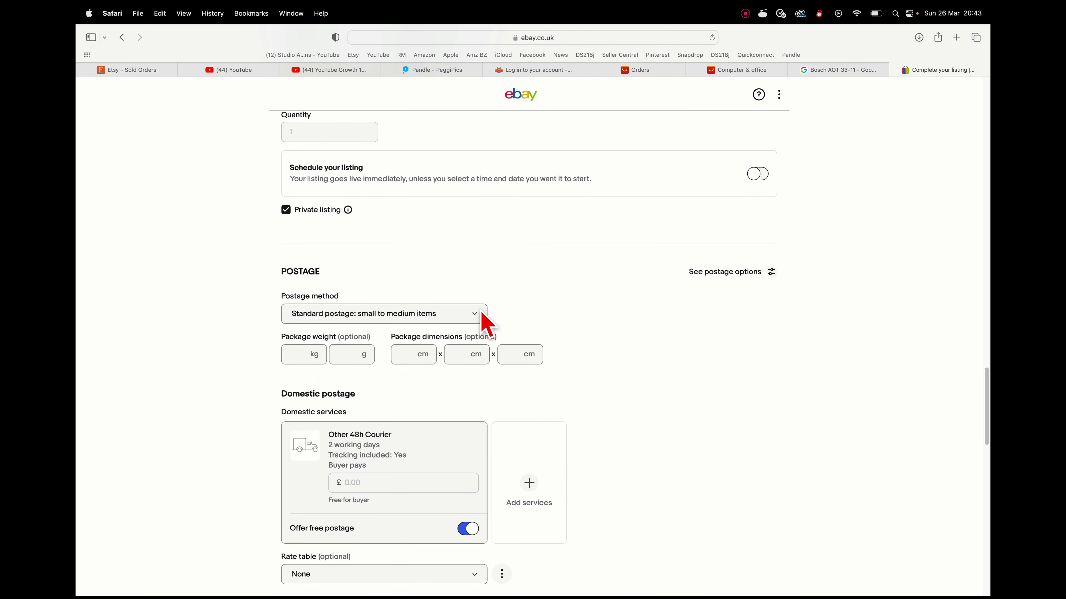
scroll(528, 320, "down", 1)
scroll(672, 386, "down", 2)
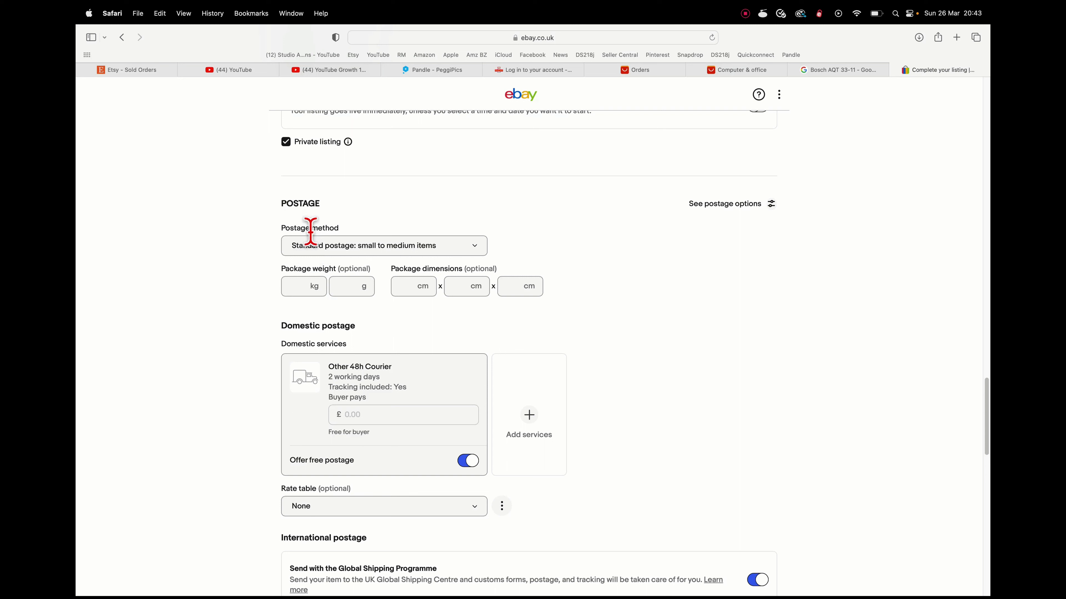
left_click(474, 247)
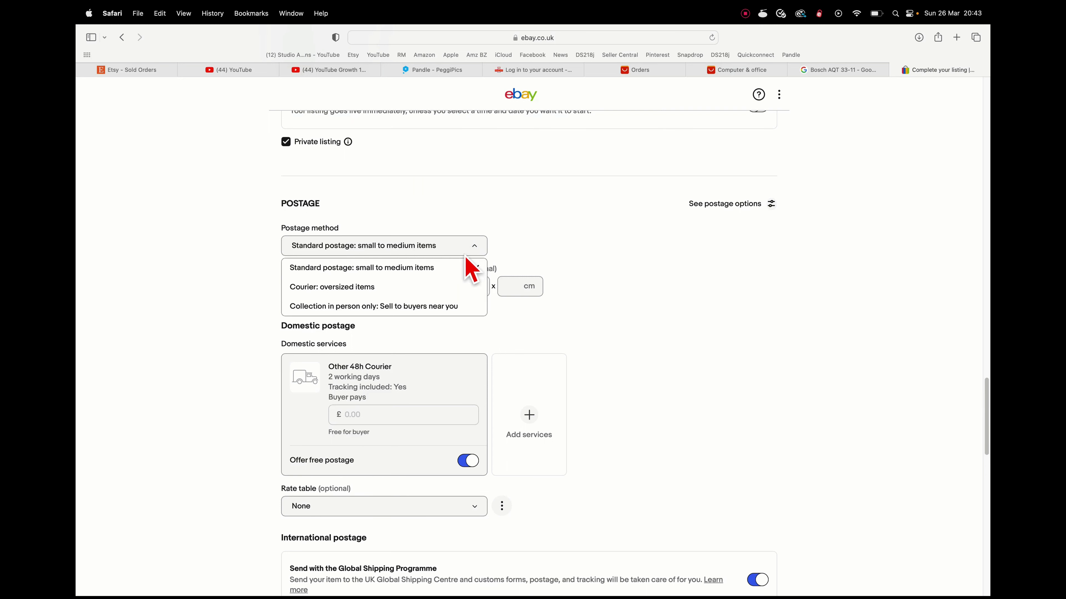
left_click(436, 263)
left_click(534, 262)
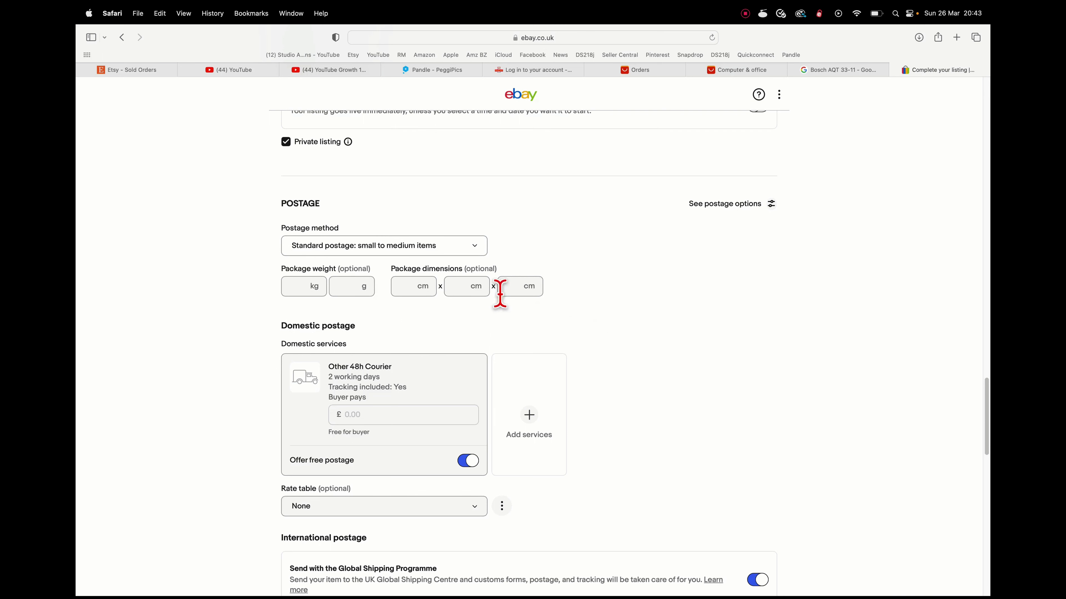
- Turn off free postage so the Other 48h Courier service costs buyers £3
scroll(440, 301, "down", 1)
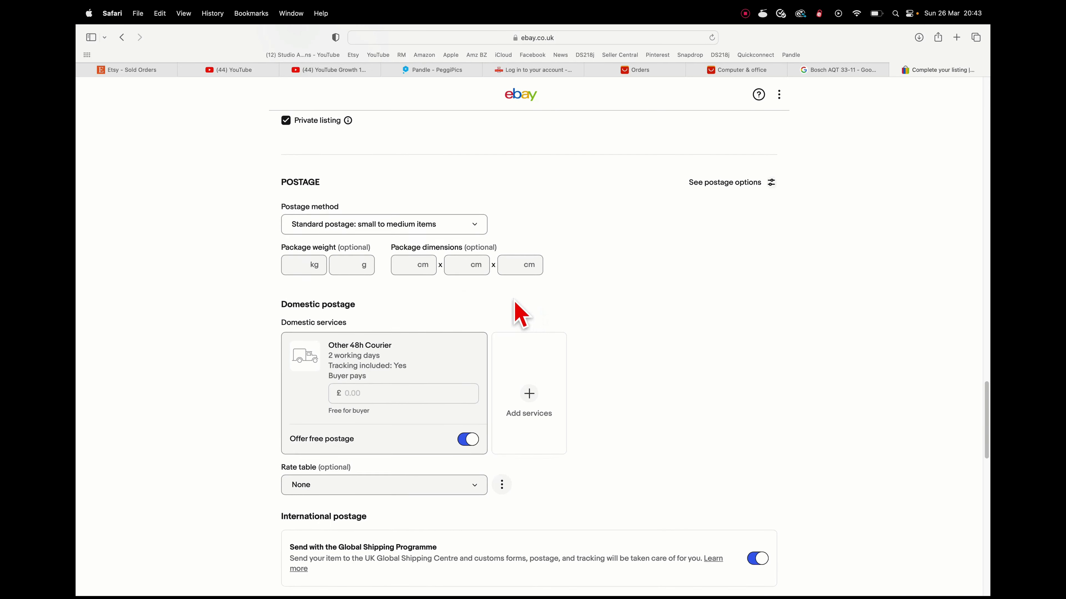
scroll(514, 313, "down", 3)
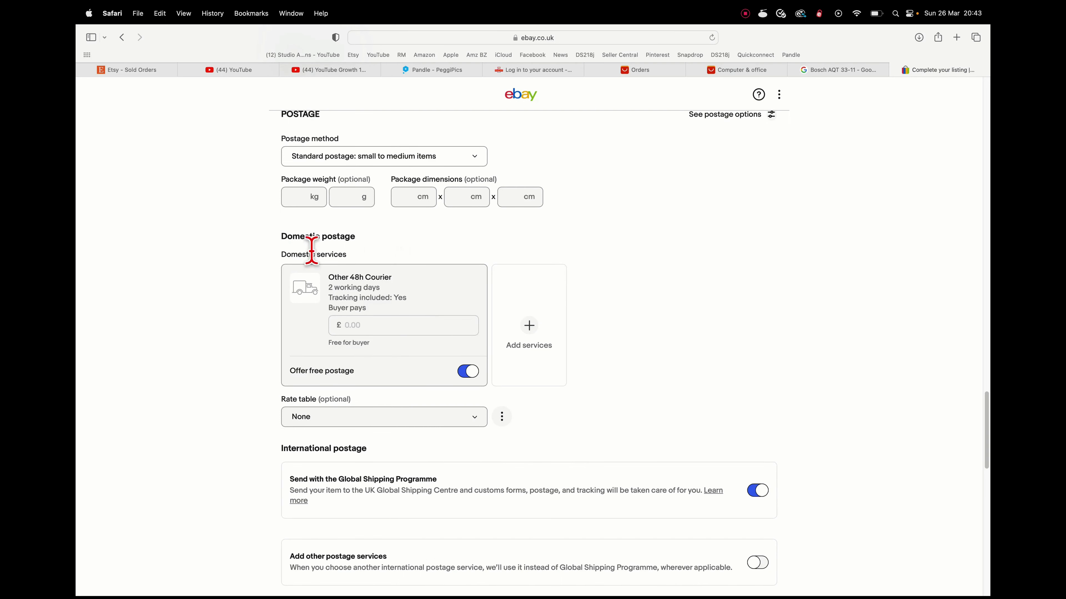
scroll(321, 326, "down", 1)
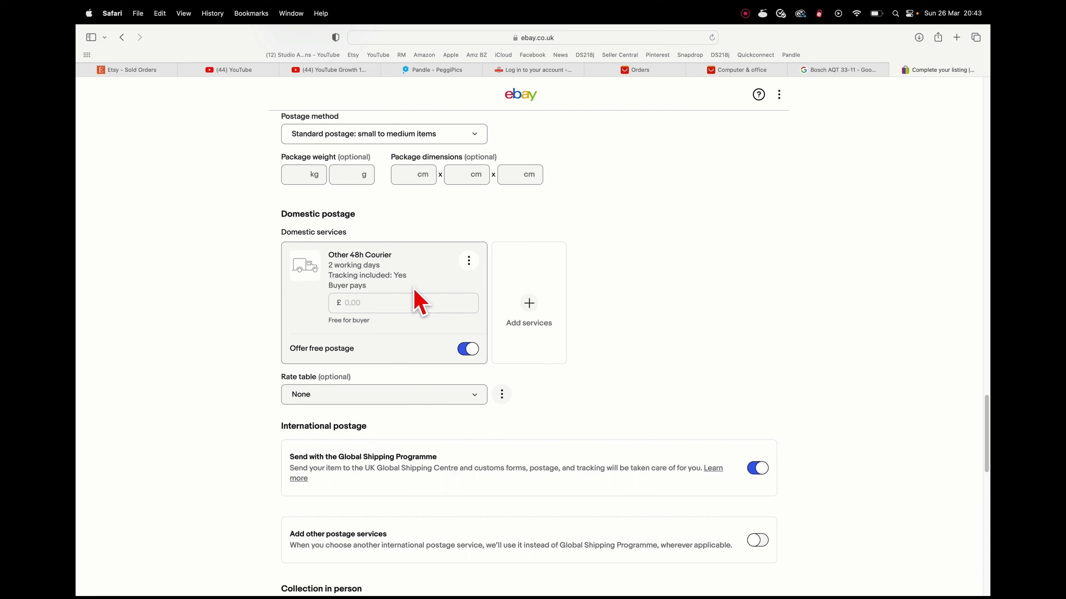
left_click(468, 348)
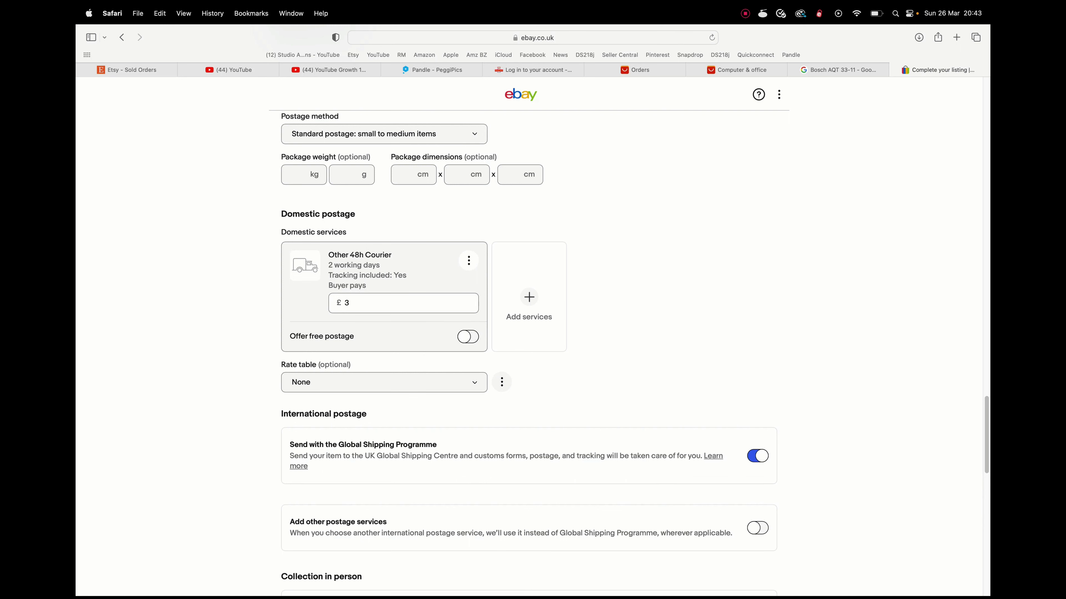
scroll(345, 230, "down", 5)
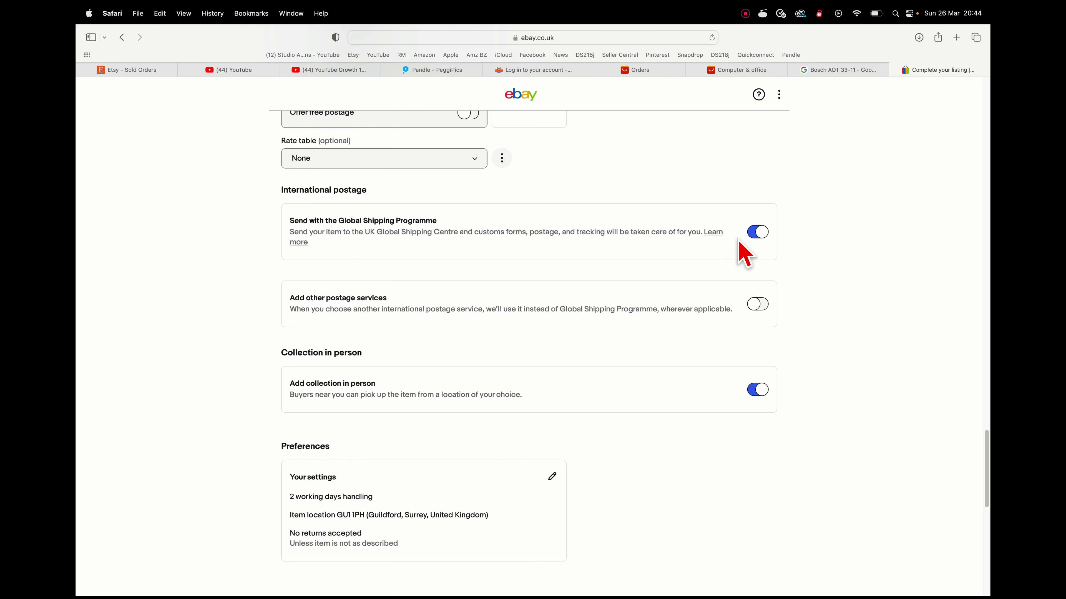
- Review delivery, returns and Preferences, leaving the £2.99 Promote this listing option off
scroll(769, 240, "down", 1)
scroll(776, 254, "down", 3)
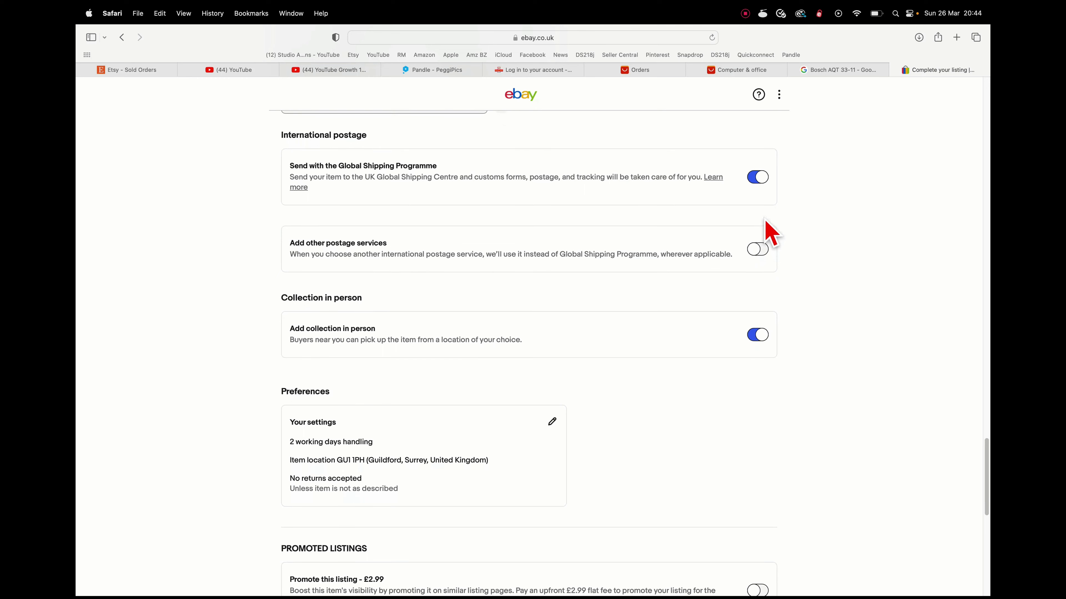
scroll(771, 233, "down", 2)
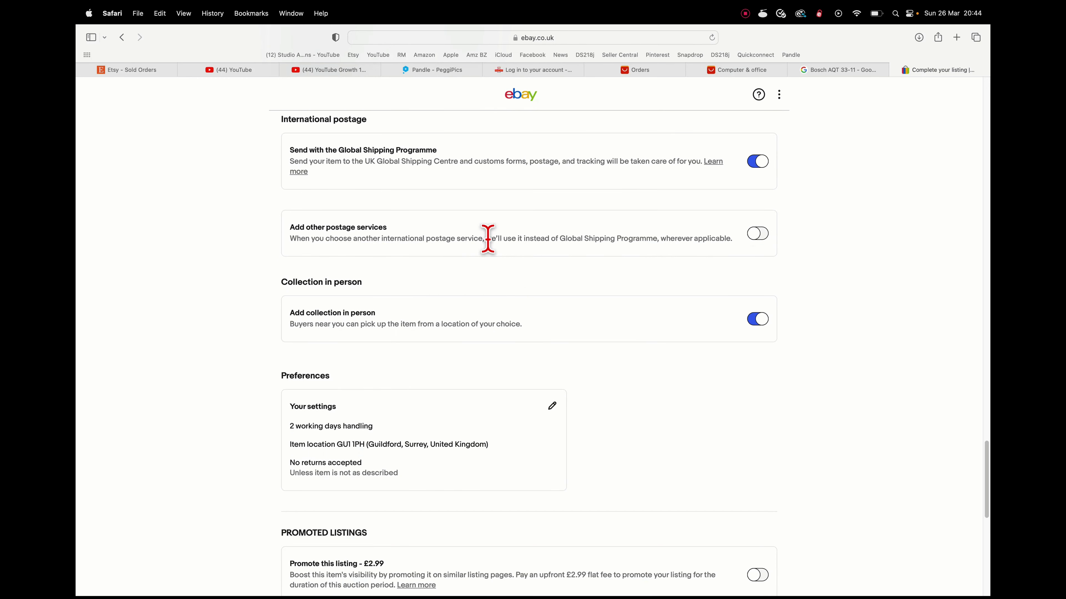
scroll(530, 269, "down", 1)
scroll(525, 257, "down", 2)
scroll(419, 335, "down", 3)
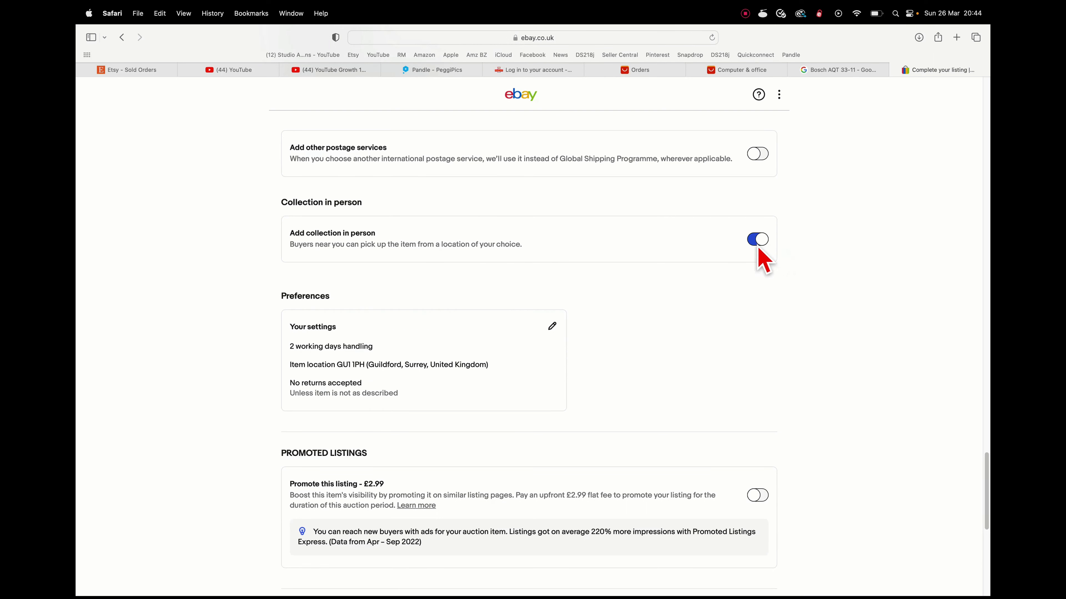
scroll(749, 291, "down", 3)
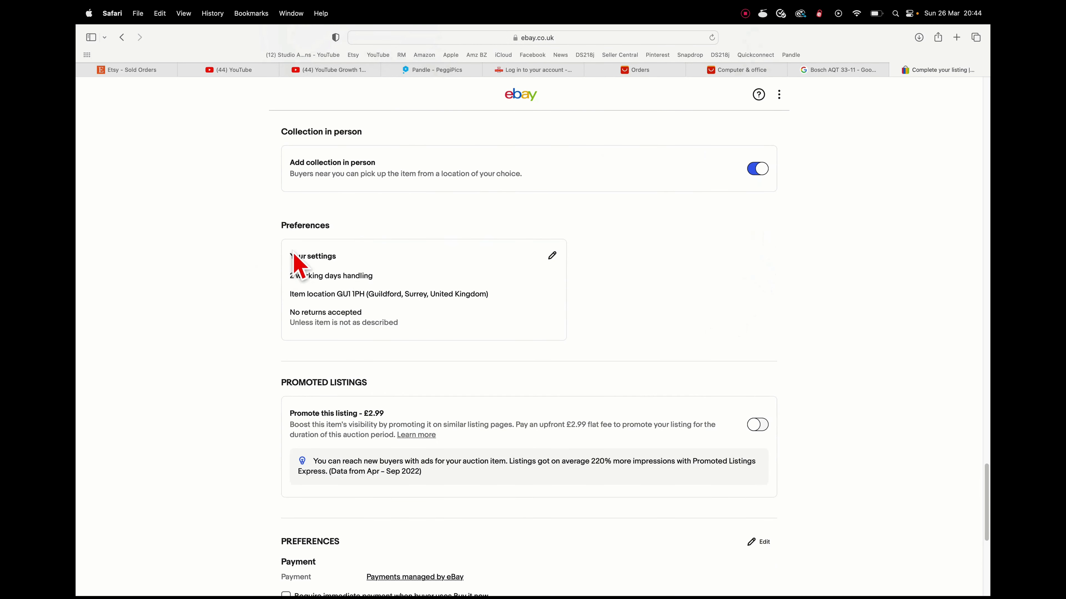
scroll(308, 302, "down", 1)
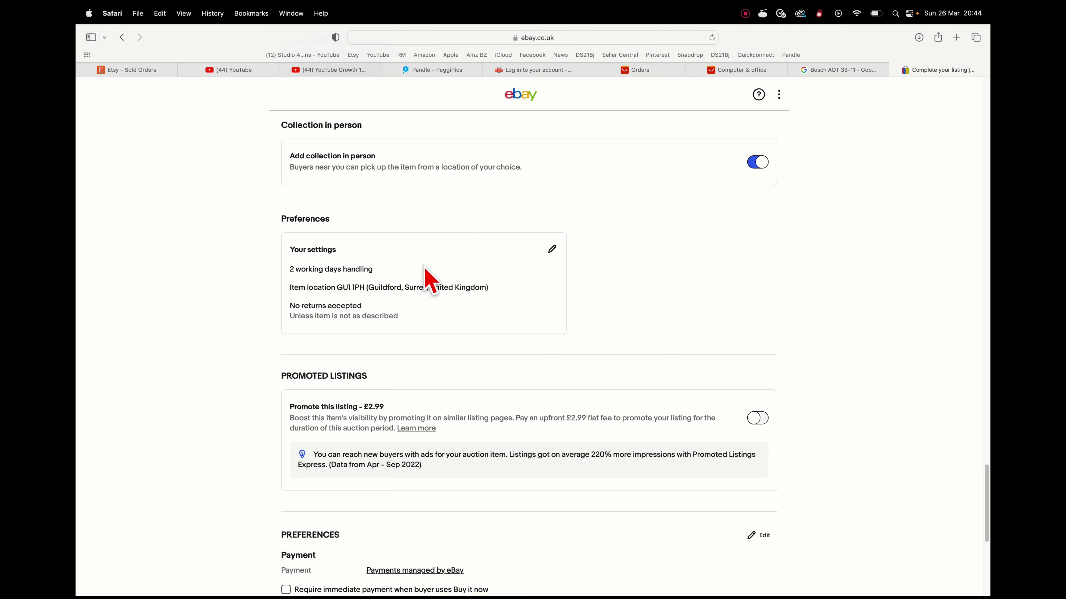
scroll(509, 294, "down", 1)
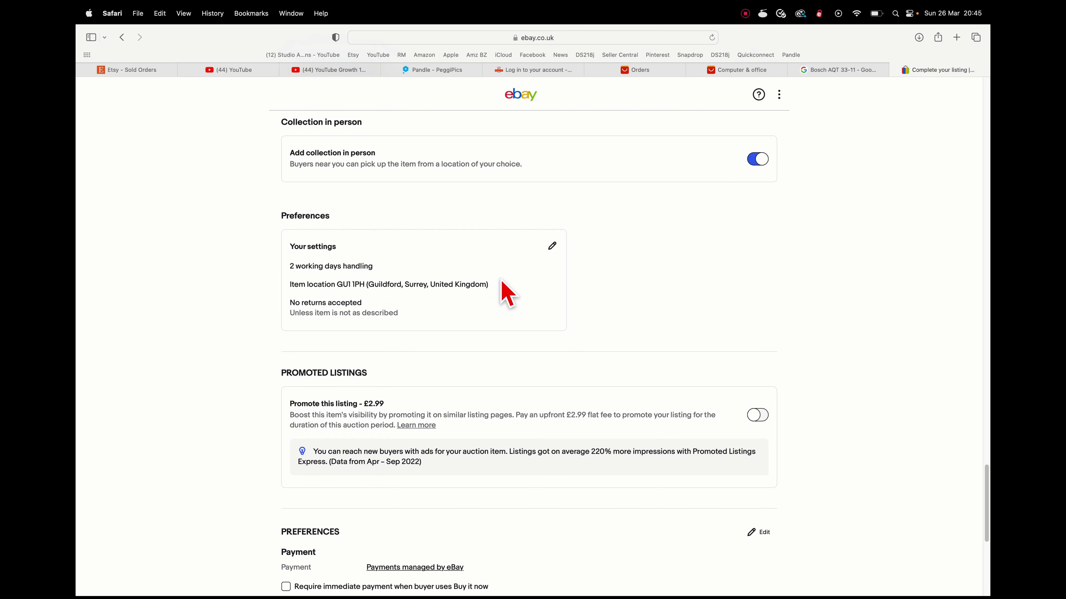
scroll(508, 294, "down", 2)
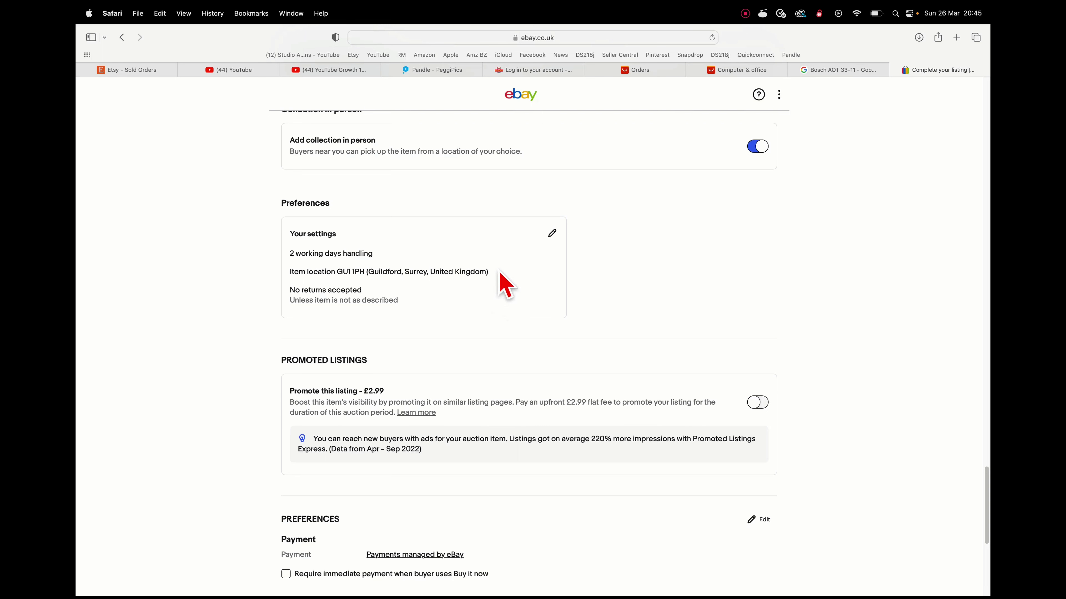
scroll(507, 285, "down", 1)
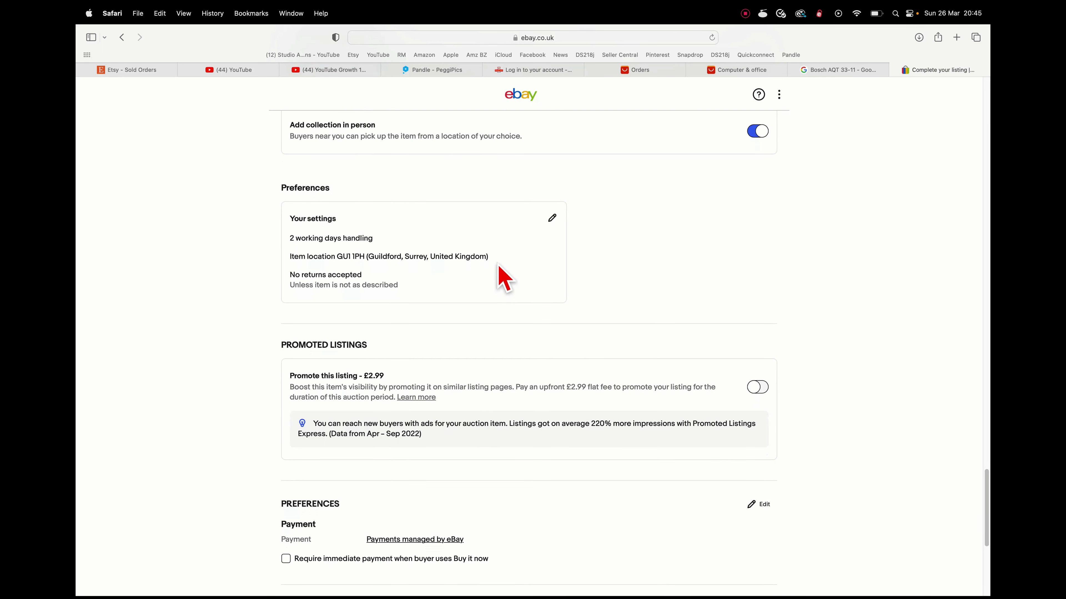
scroll(499, 271, "down", 1)
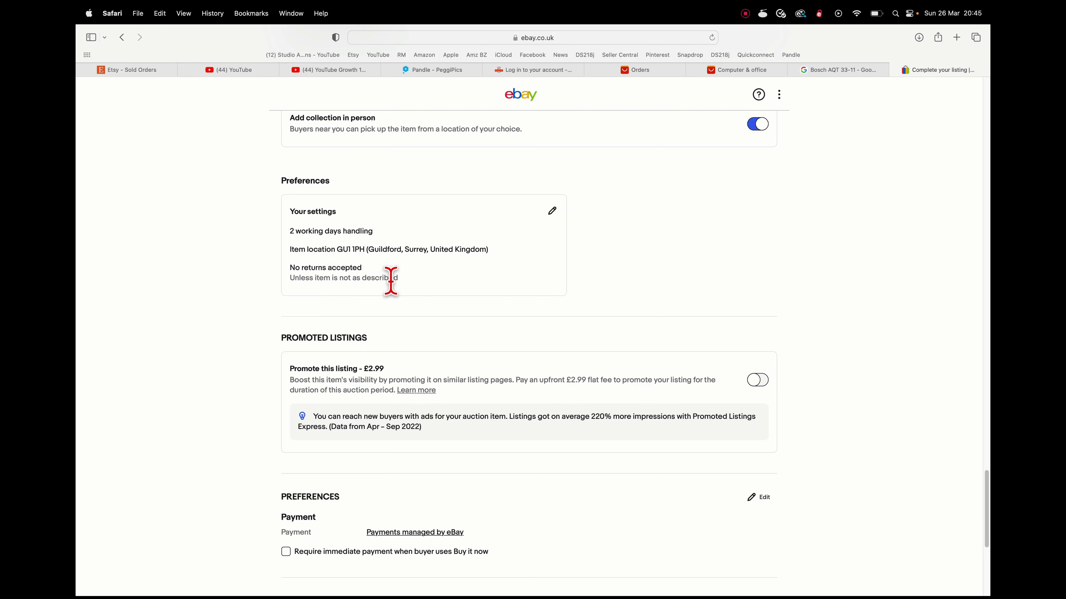
scroll(427, 305, "down", 4)
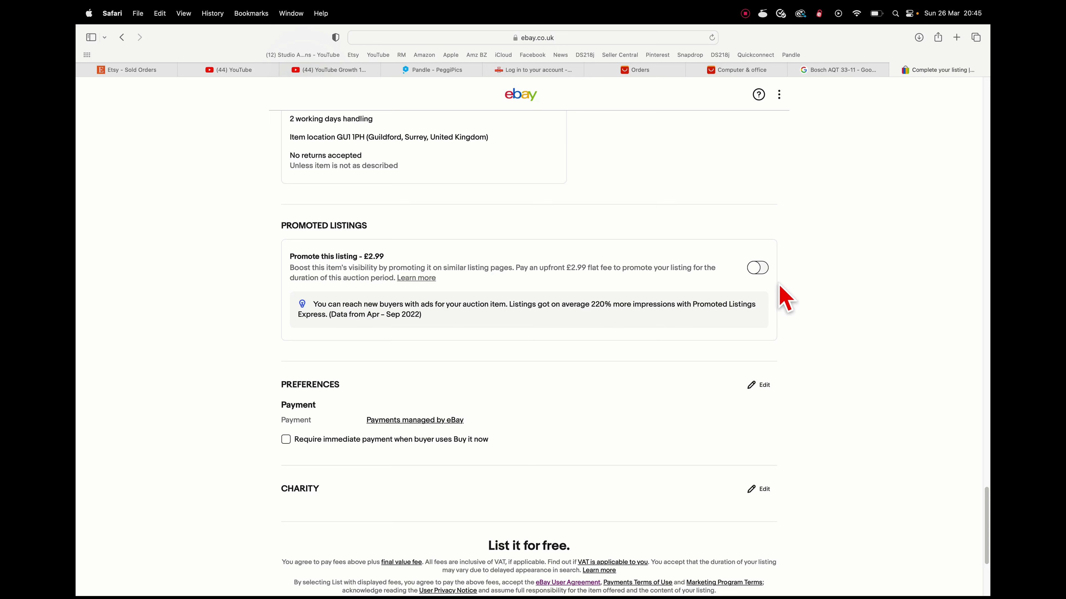
scroll(785, 299, "down", 1)
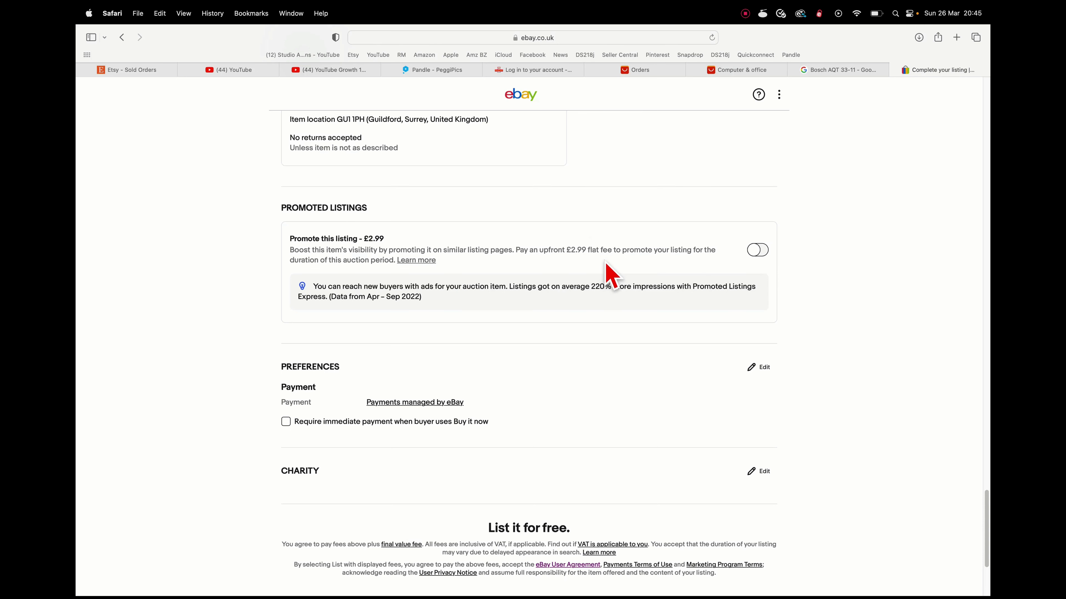
scroll(597, 268, "down", 1)
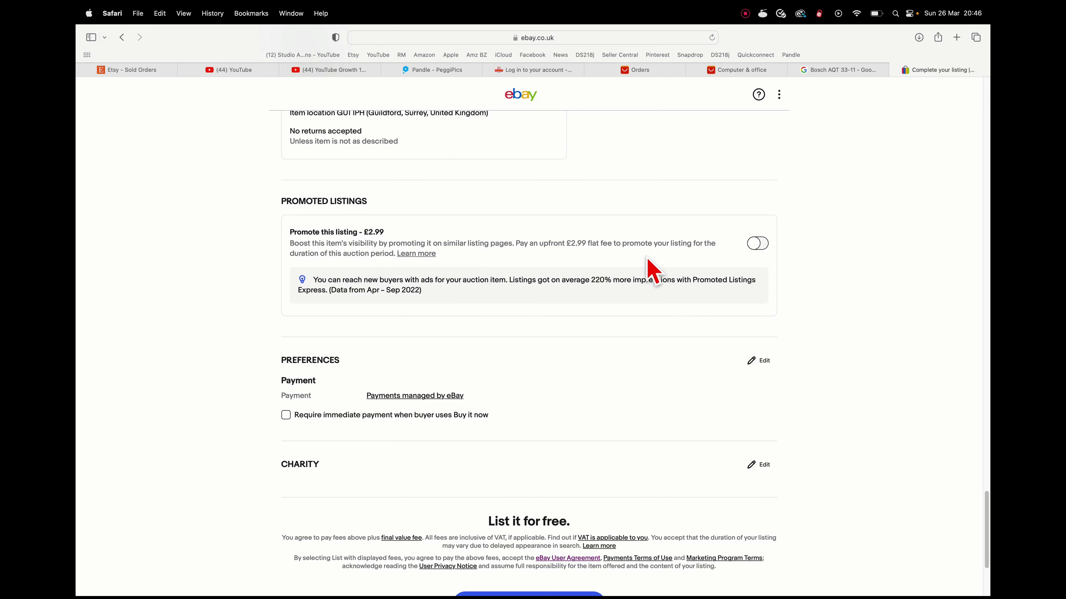
scroll(647, 258, "down", 3)
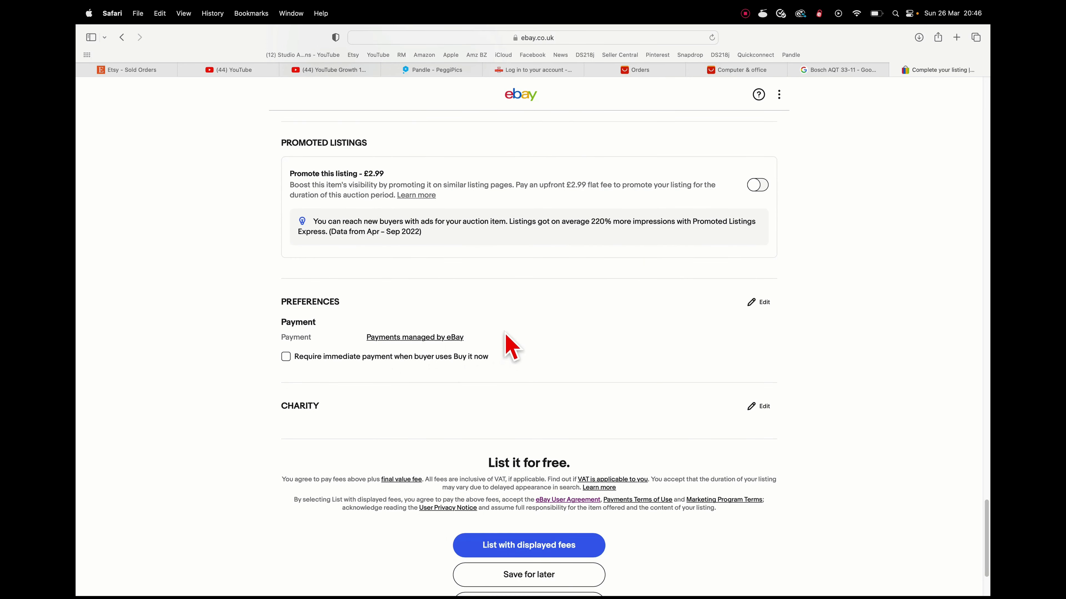
scroll(667, 333, "down", 3)
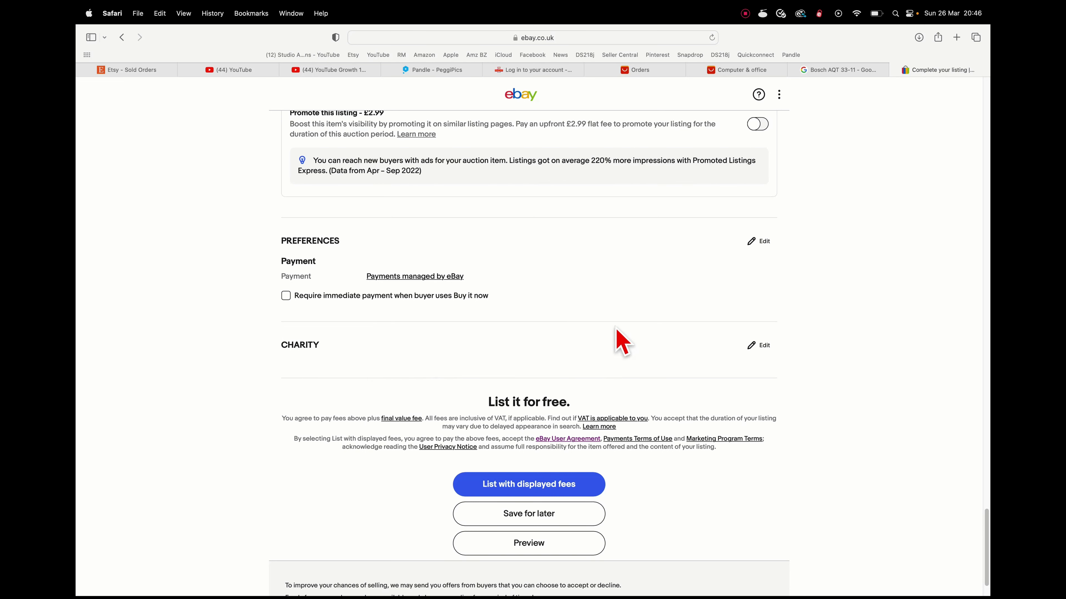
scroll(808, 363, "down", 3)
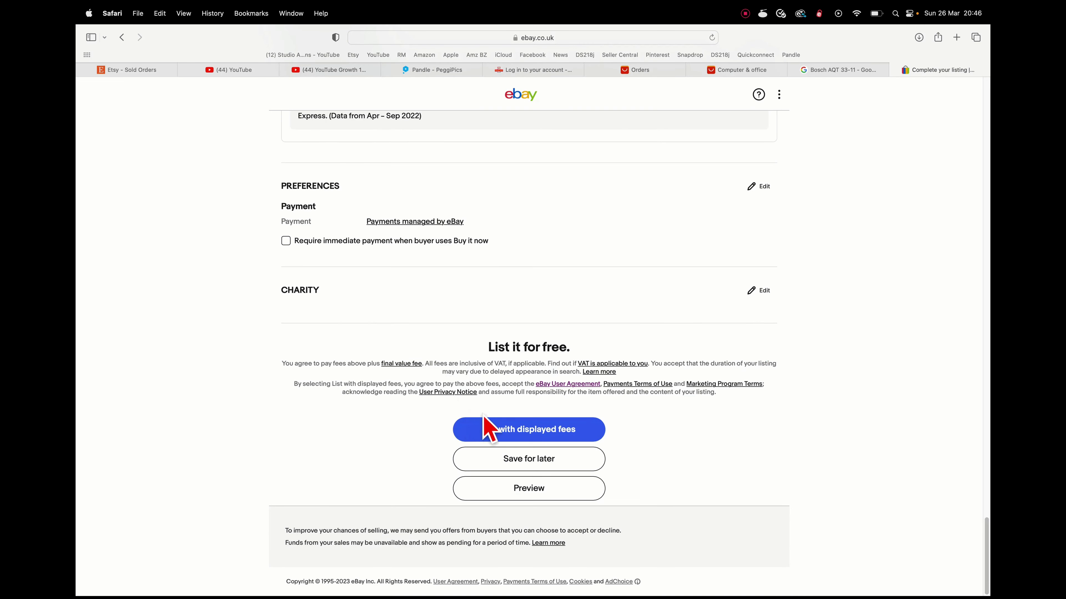
- List the auction with the displayed fees and view the now-live listing
left_click(545, 426)
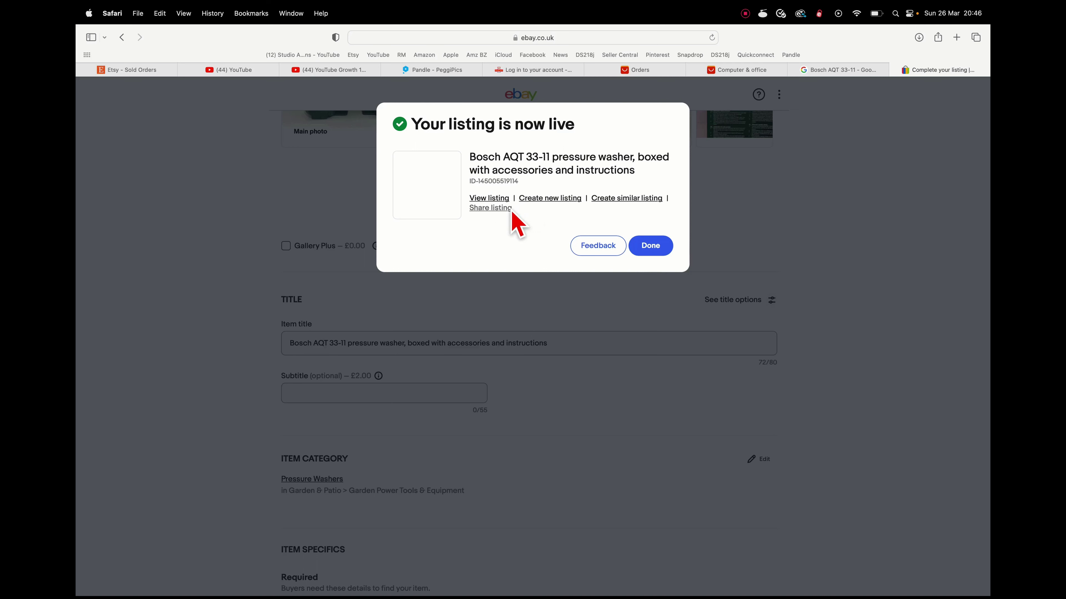
left_click(495, 198)
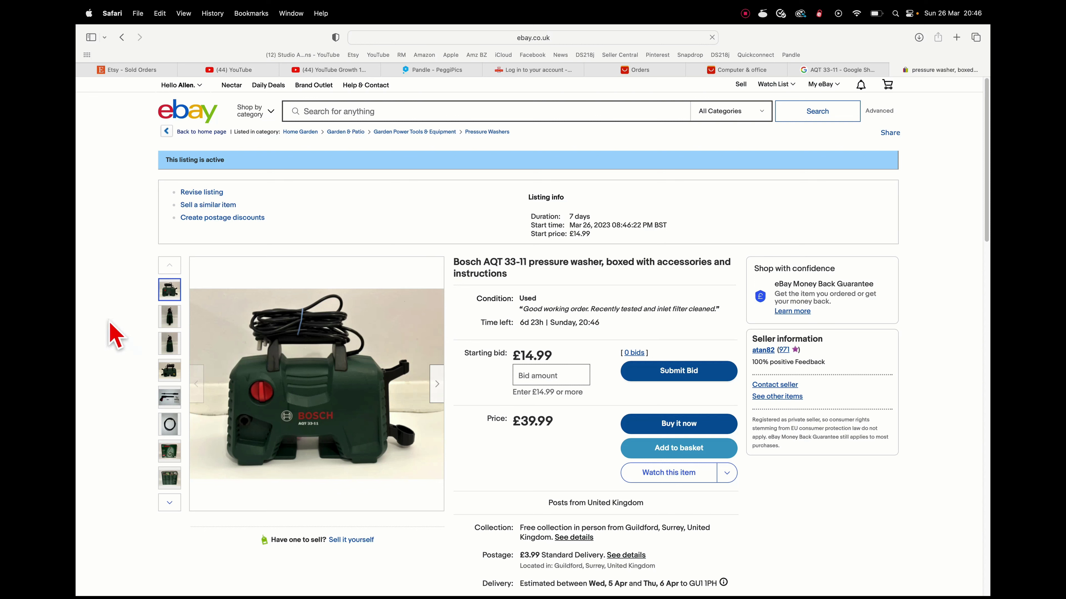
- Page through all listing photos, from spray gun and hose to the box's instruction text
left_click(437, 382)
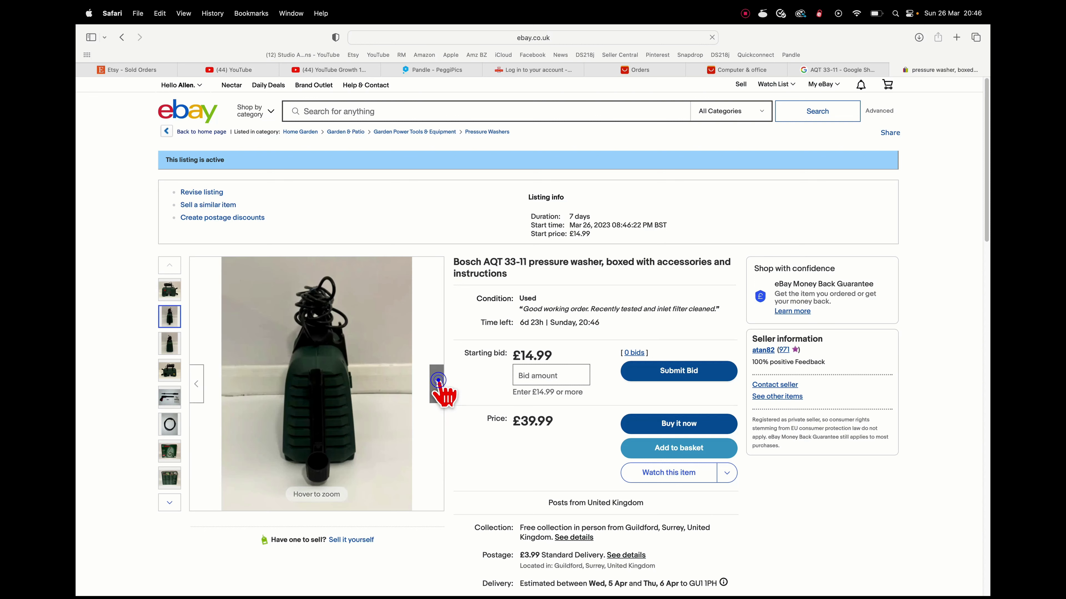
left_click(438, 381)
left_click(437, 381)
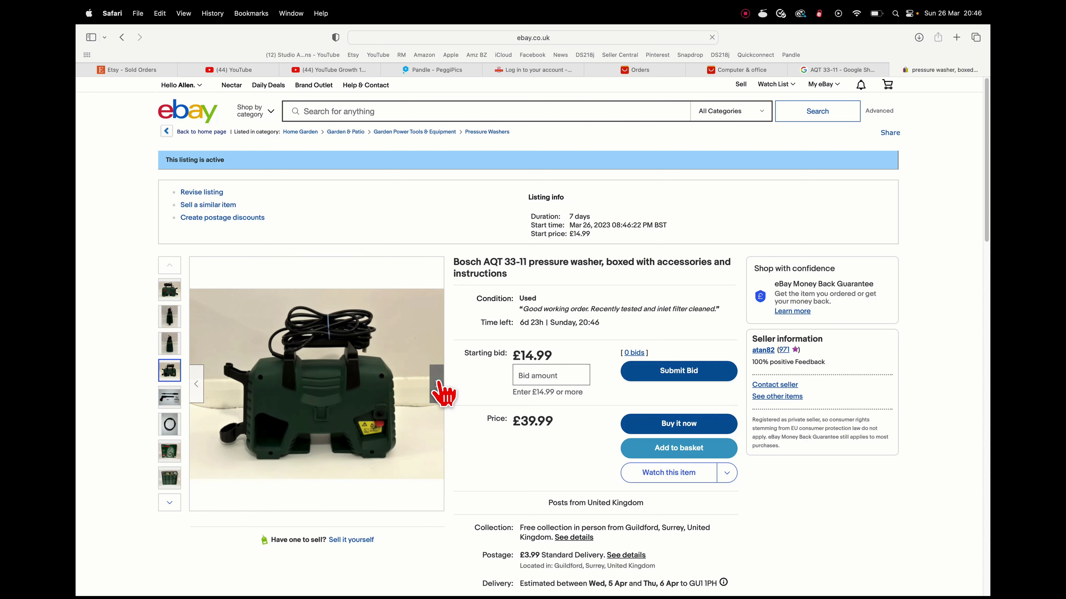
left_click(438, 381)
left_click(438, 381)
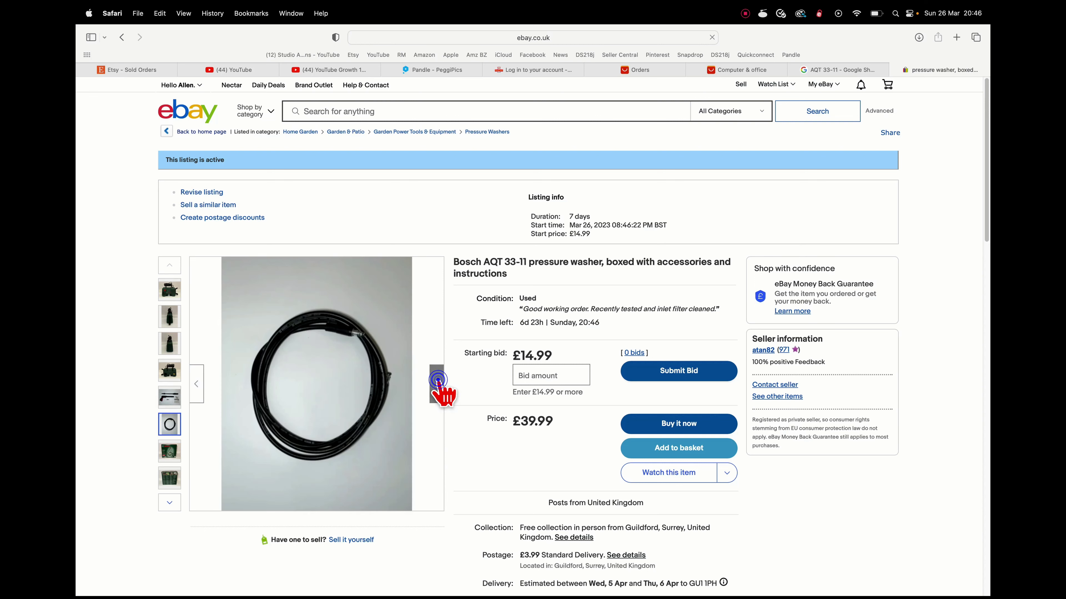
left_click(438, 380)
left_click(438, 381)
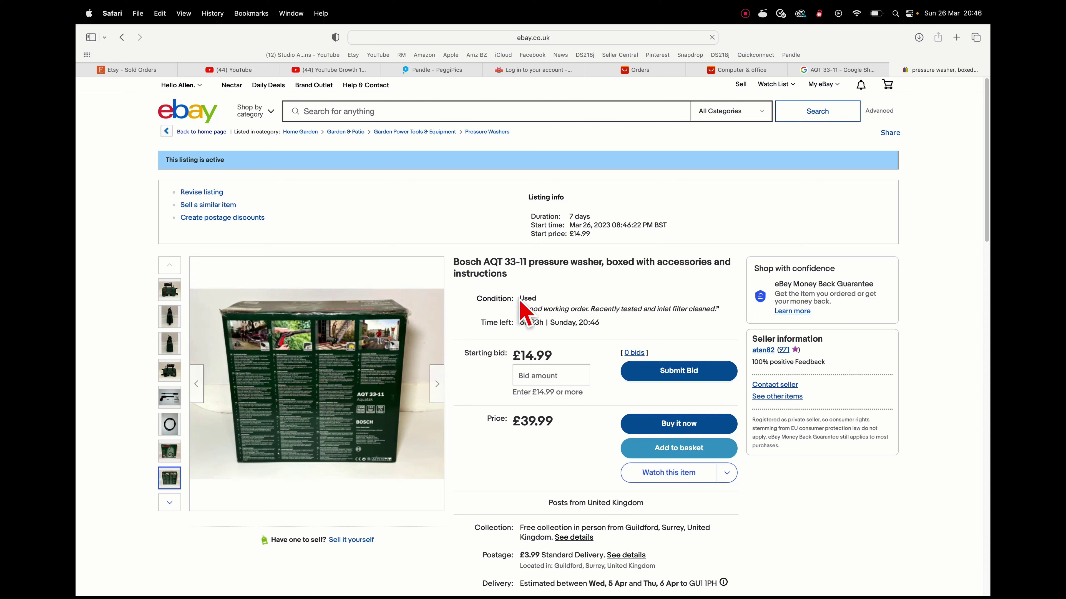
left_click(437, 382)
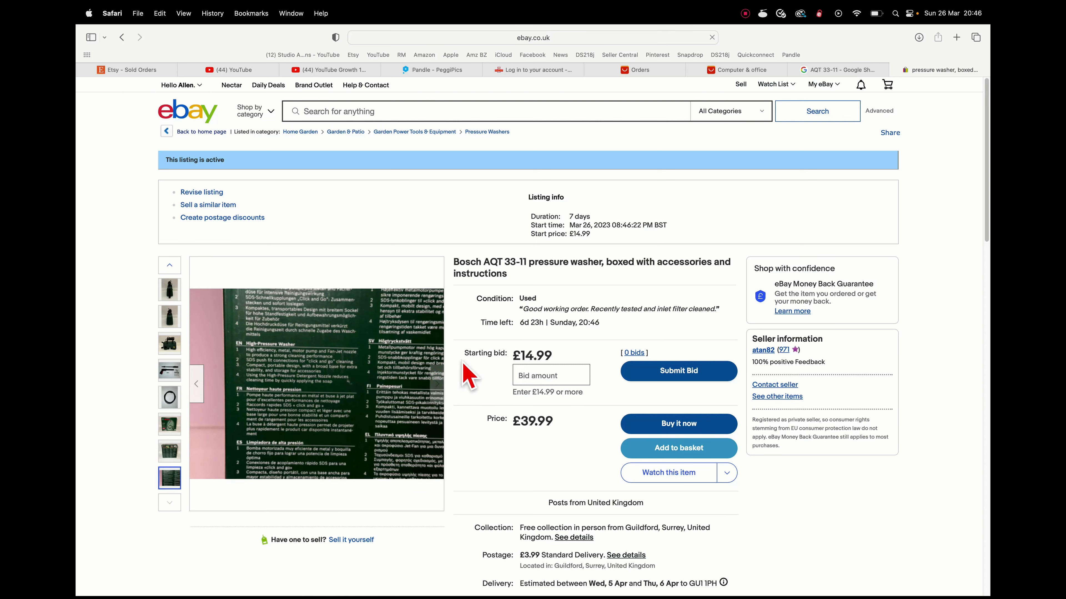
mouse_move(376, 399)
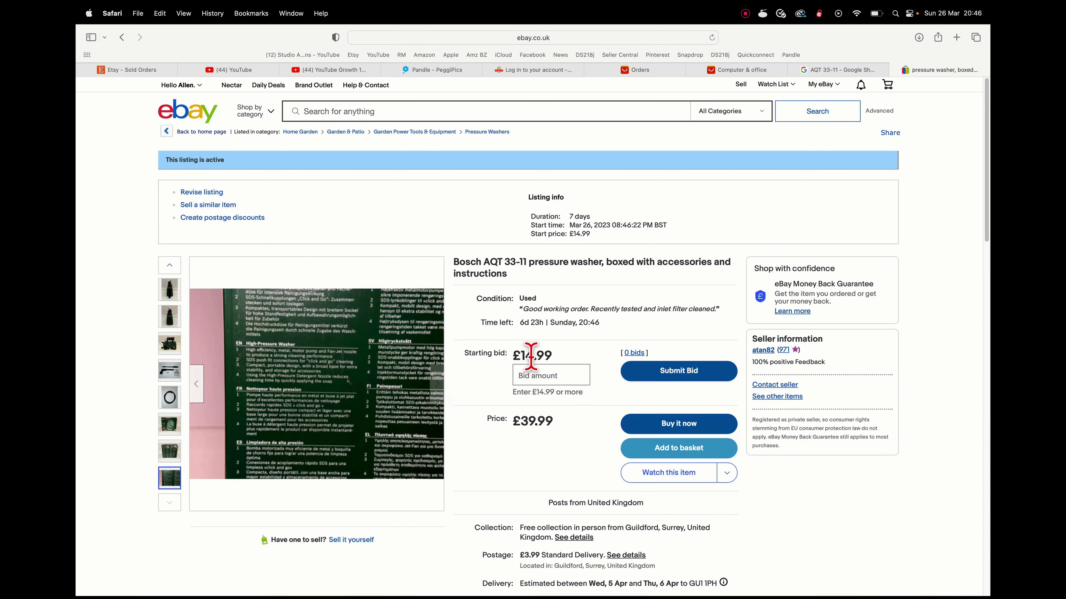
- Scroll the live listing's item specifics and description down to the Jet-Fan nozzle specification
scroll(558, 354, "down", 3)
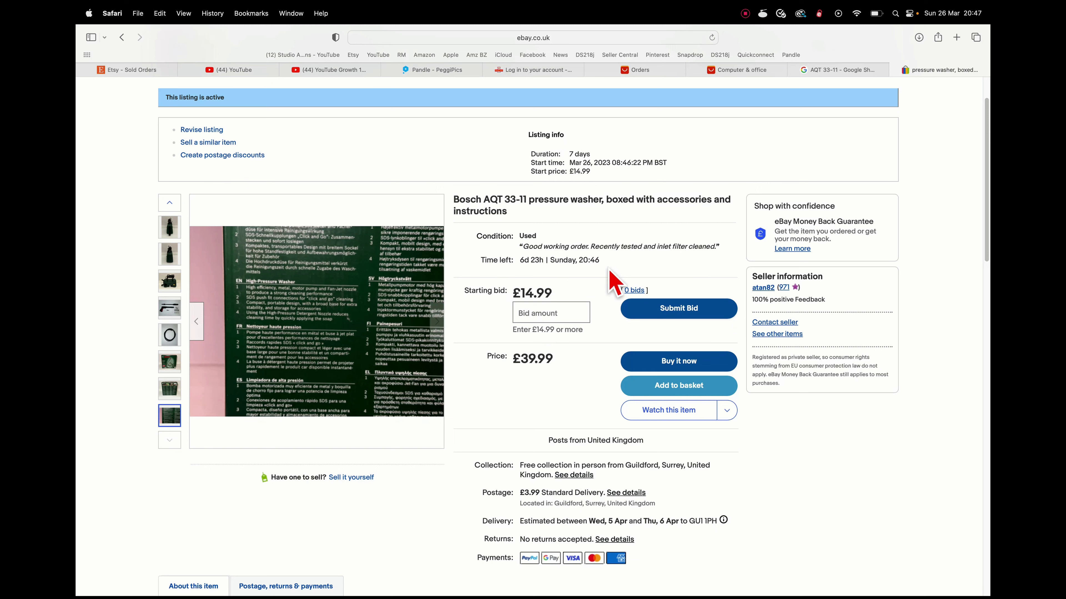
scroll(574, 265, "down", 1)
scroll(574, 265, "down", 4)
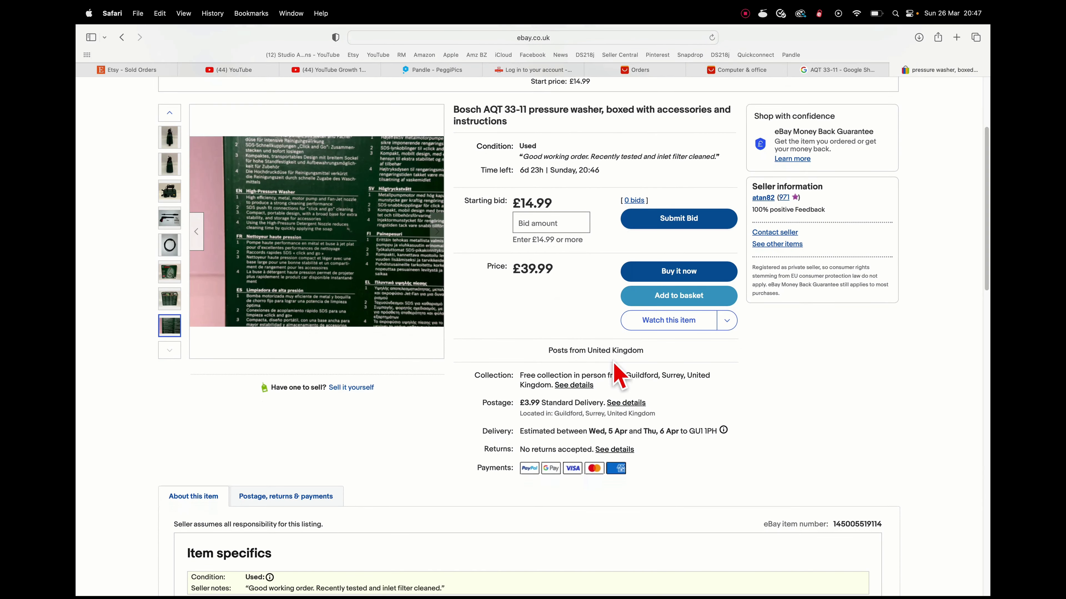
scroll(614, 370, "down", 2)
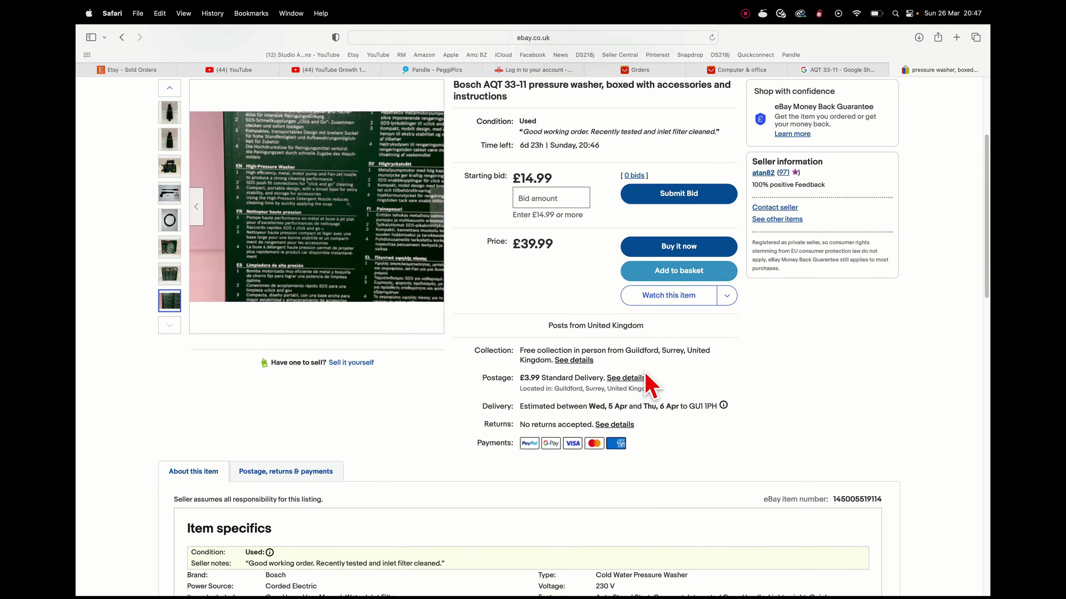
scroll(667, 345, "down", 10)
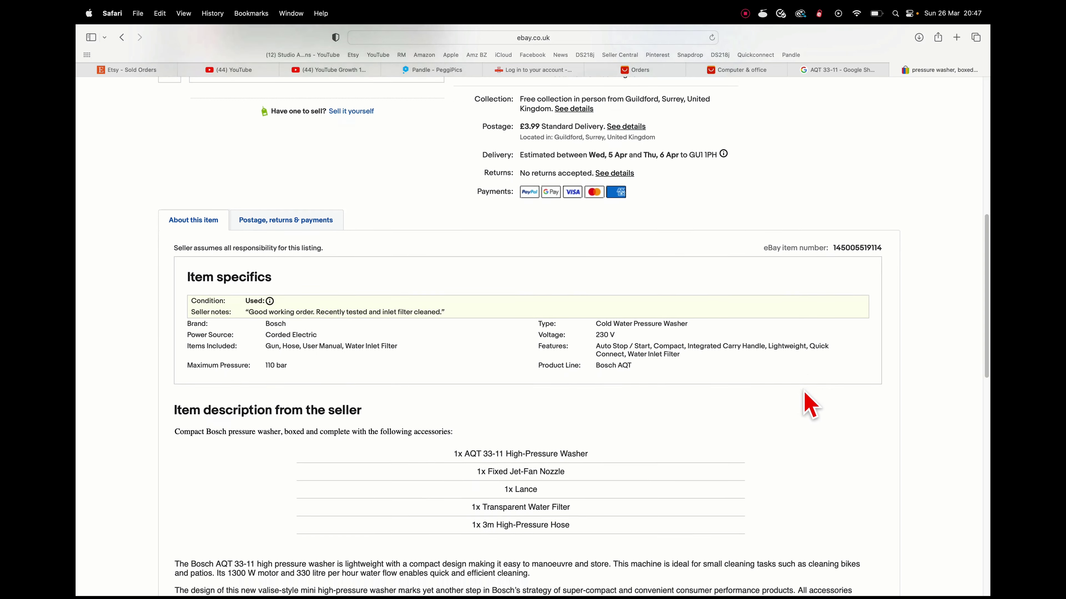
scroll(803, 401, "down", 3)
scroll(807, 405, "down", 4)
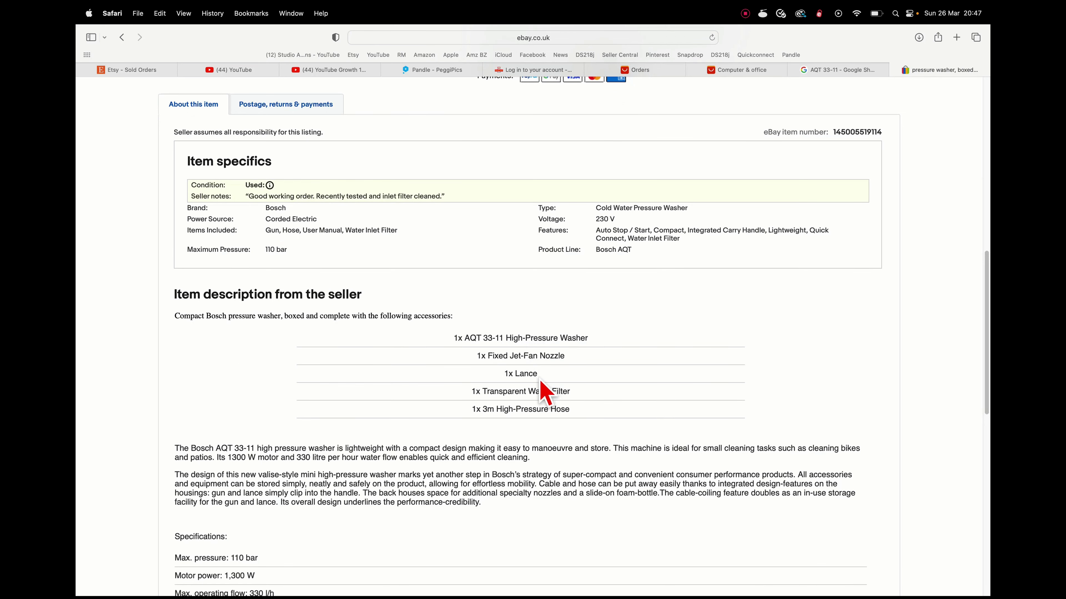
scroll(549, 409, "down", 4)
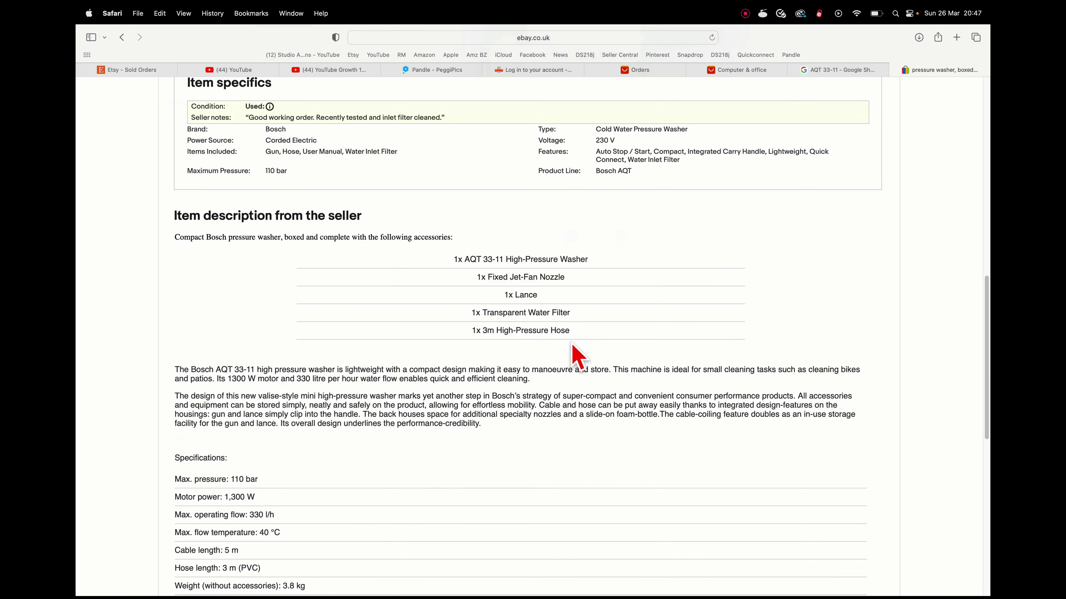
scroll(616, 353, "down", 1)
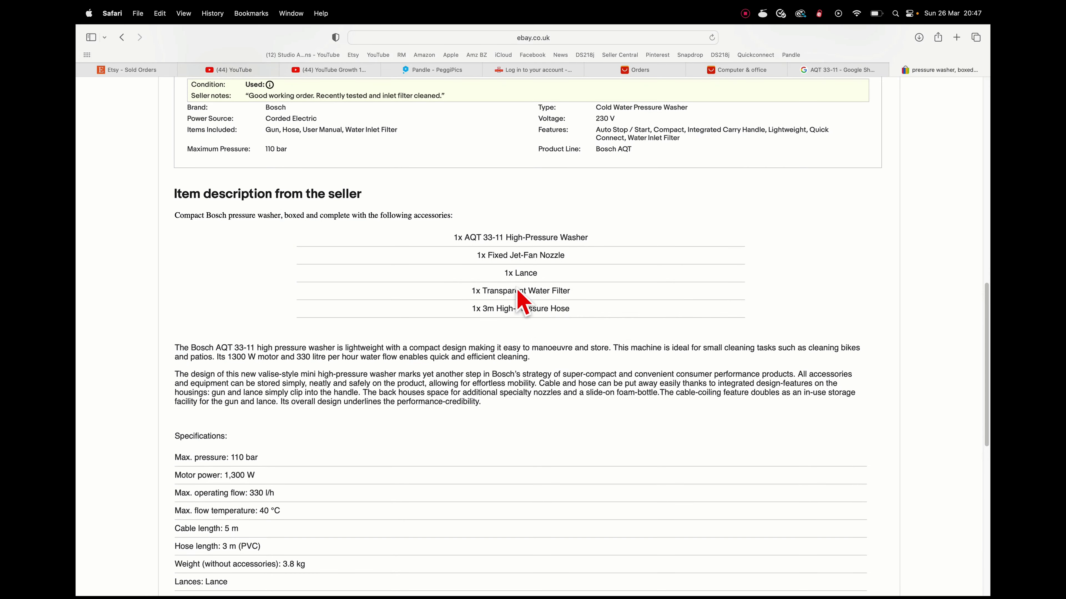
scroll(525, 331, "down", 2)
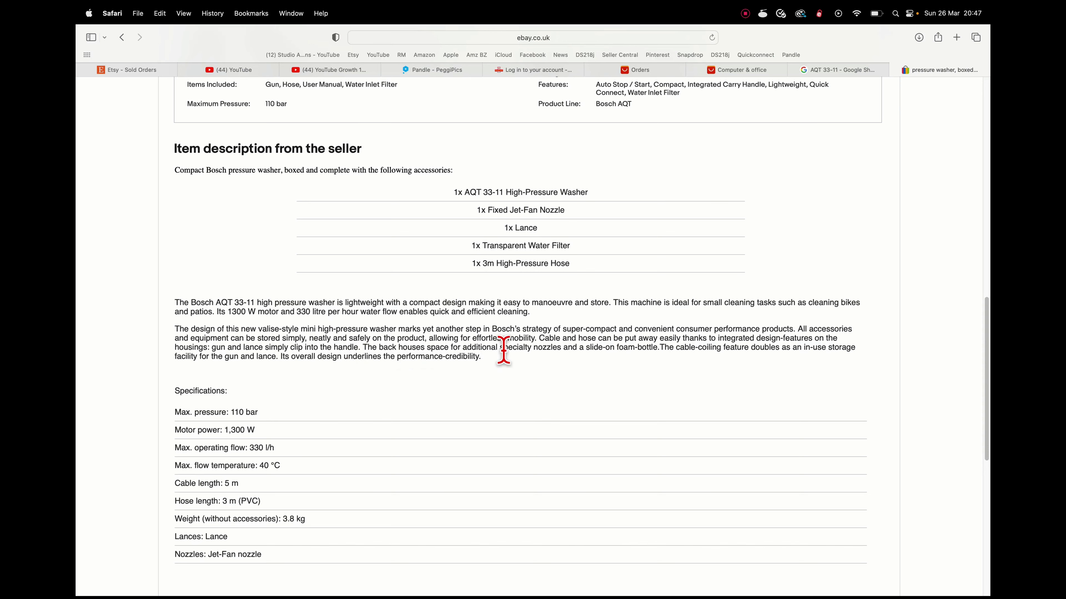
scroll(402, 363, "down", 8)
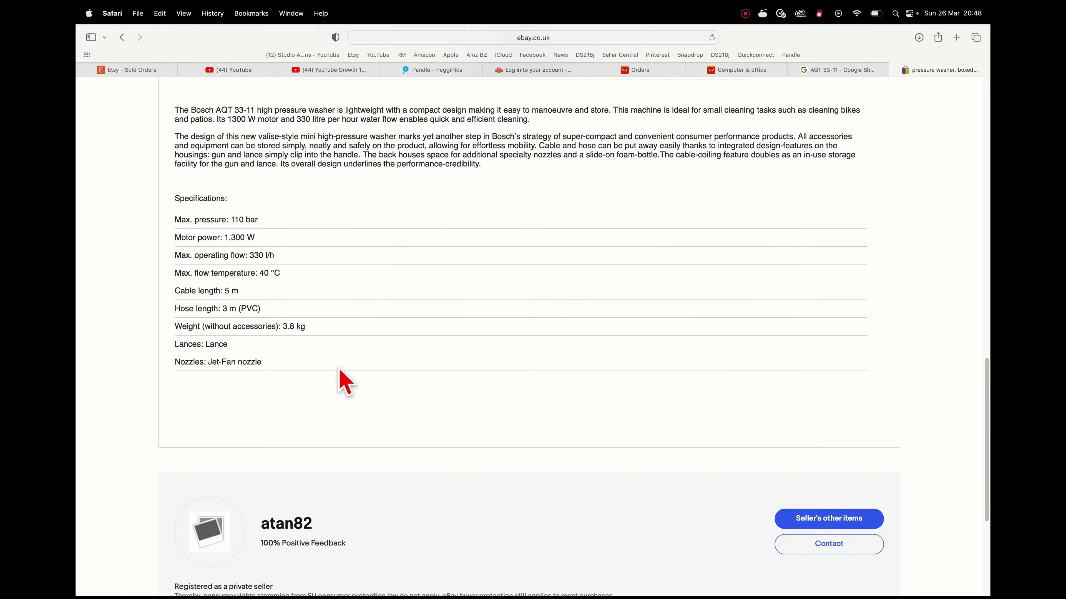
- Go back to My eBay, open the eBay home page, then leave the unavailable £1 selling fees offer
key("super+bracketleft")
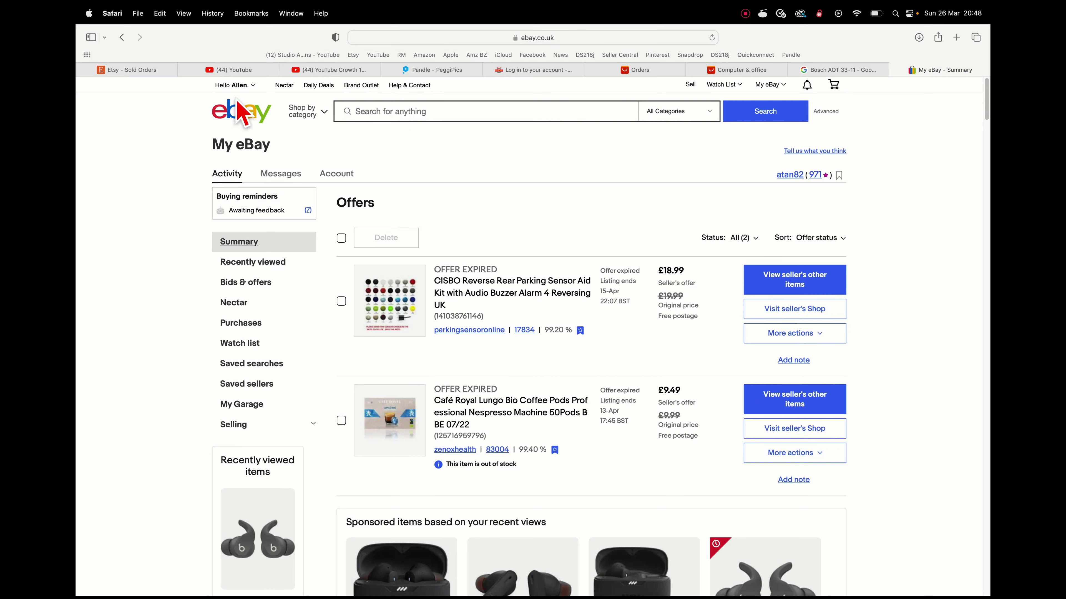
left_click(247, 108)
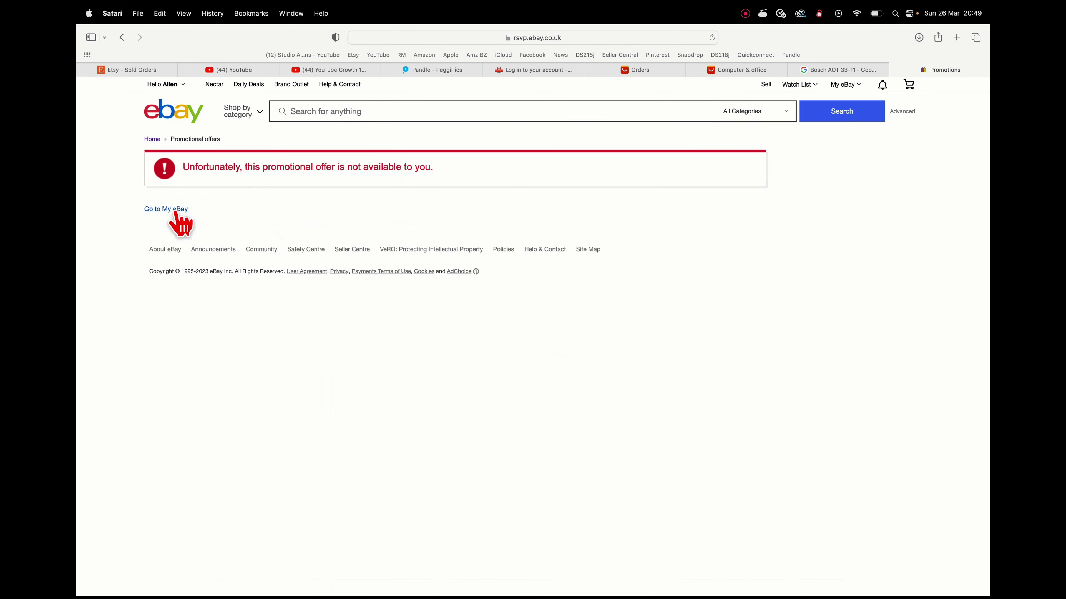
key("super+bracketleft")
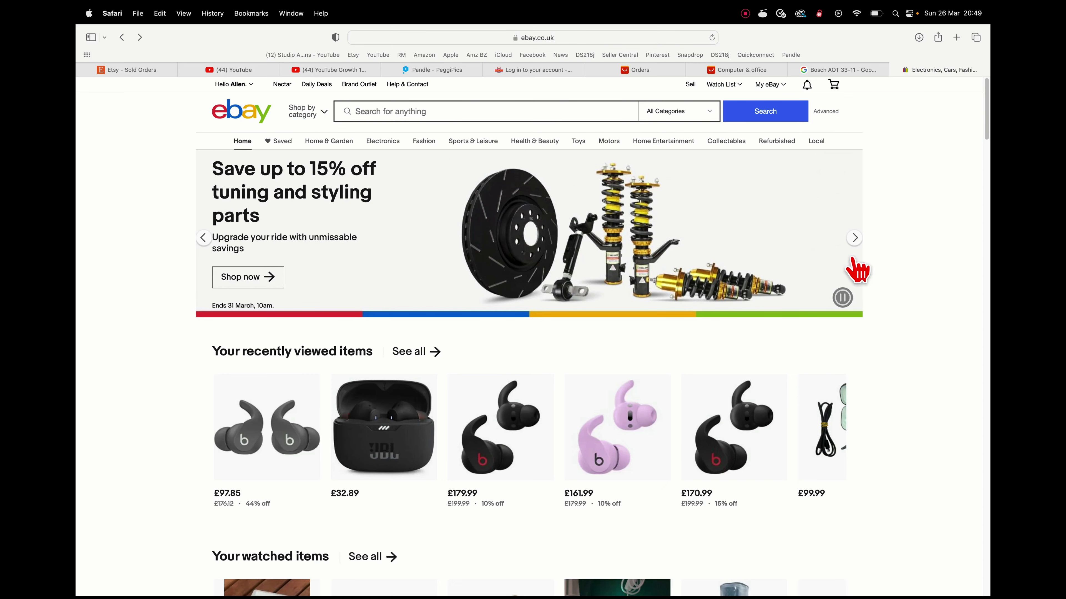
mouse_move(776, 89)
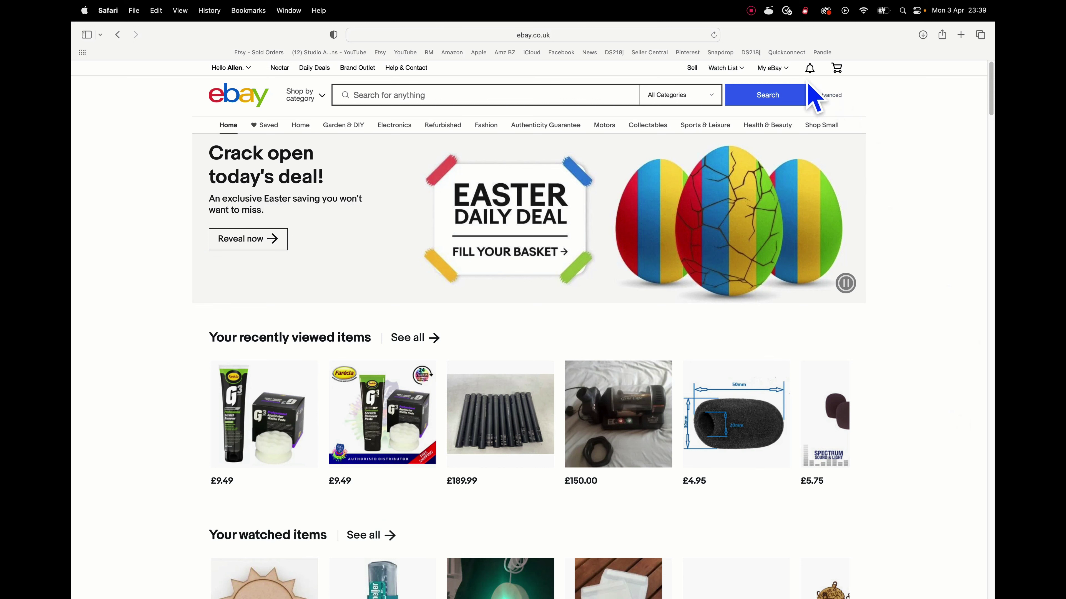
- From the My eBay selling overview, start a postage label for the sold Bosch AQT 33-11 order
mouse_move(777, 69)
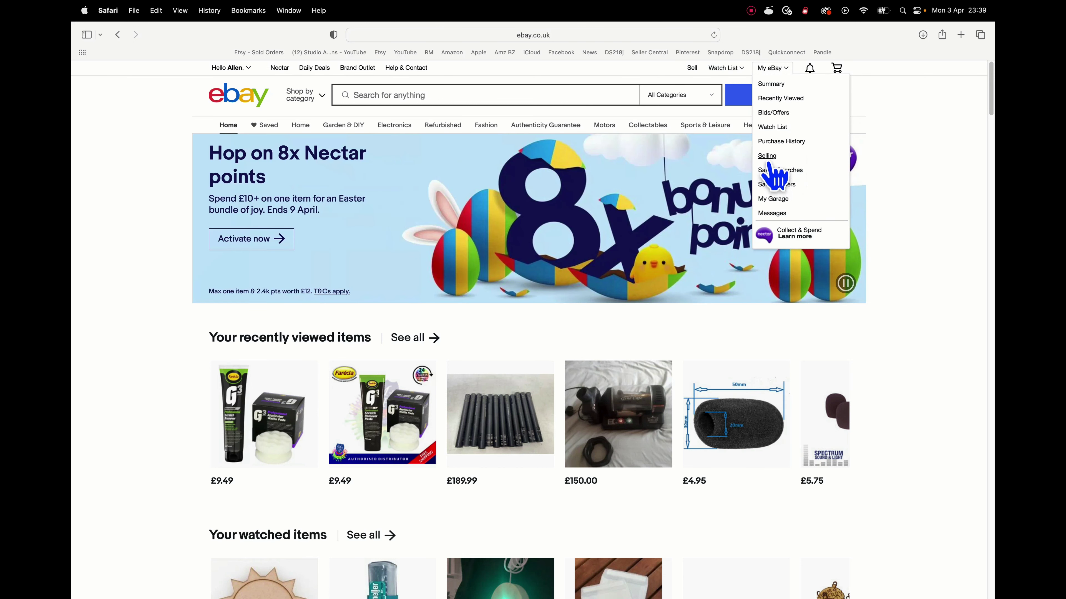
left_click(767, 155)
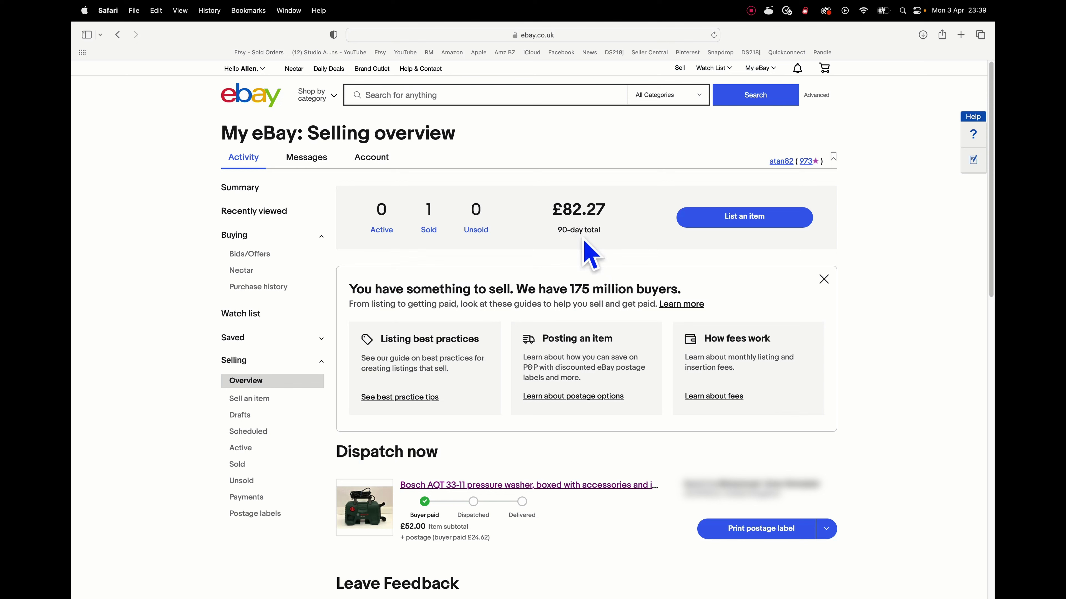
scroll(588, 260, "down", 2)
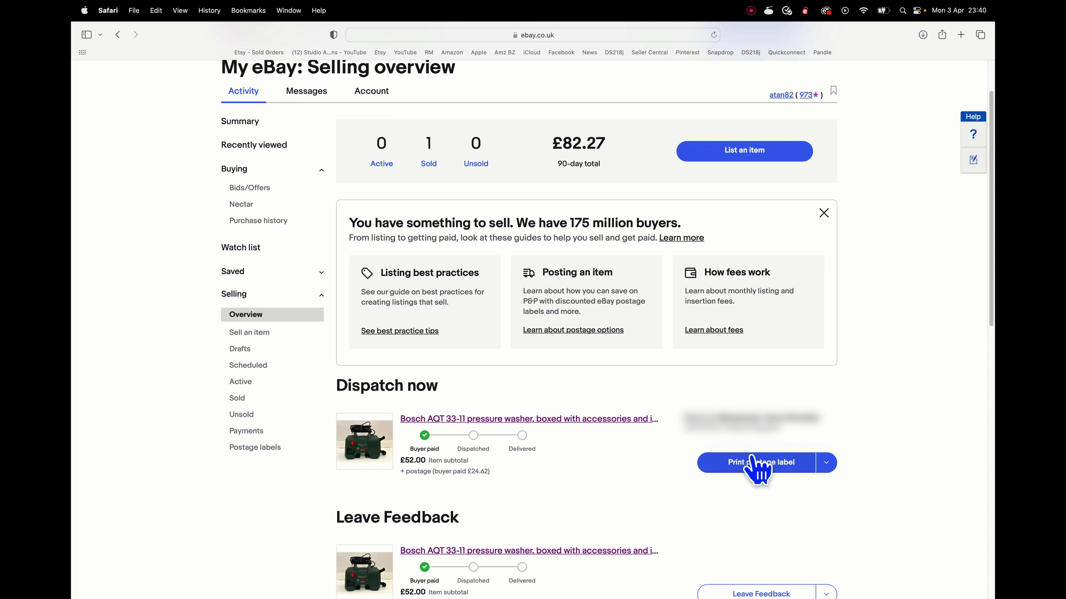
left_click(768, 464)
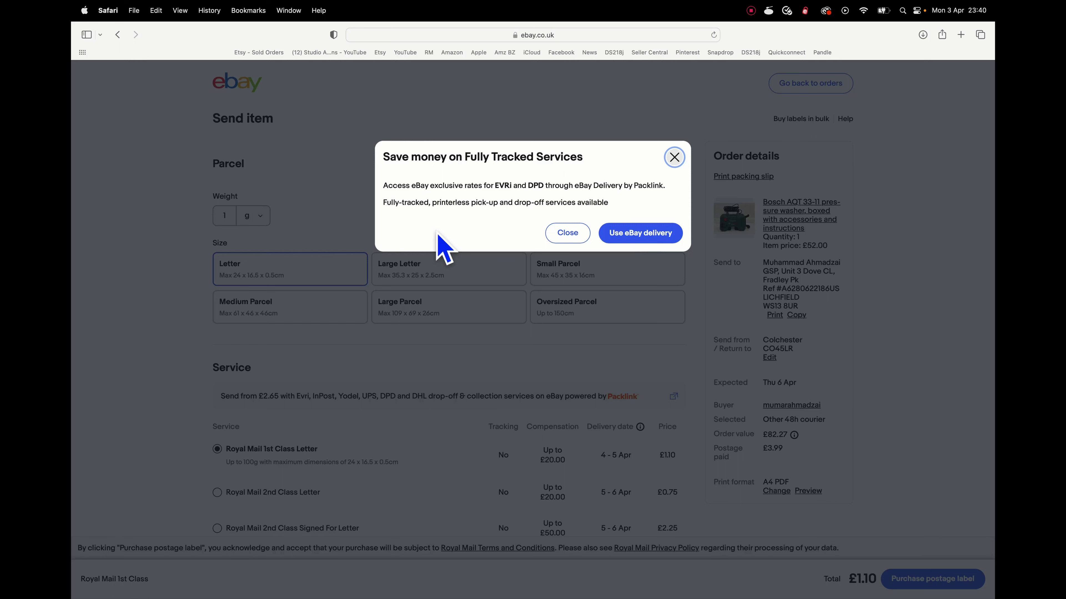
- Accept the eBay Delivery offer and set the parcel weight to 5-10kg
left_click(649, 235)
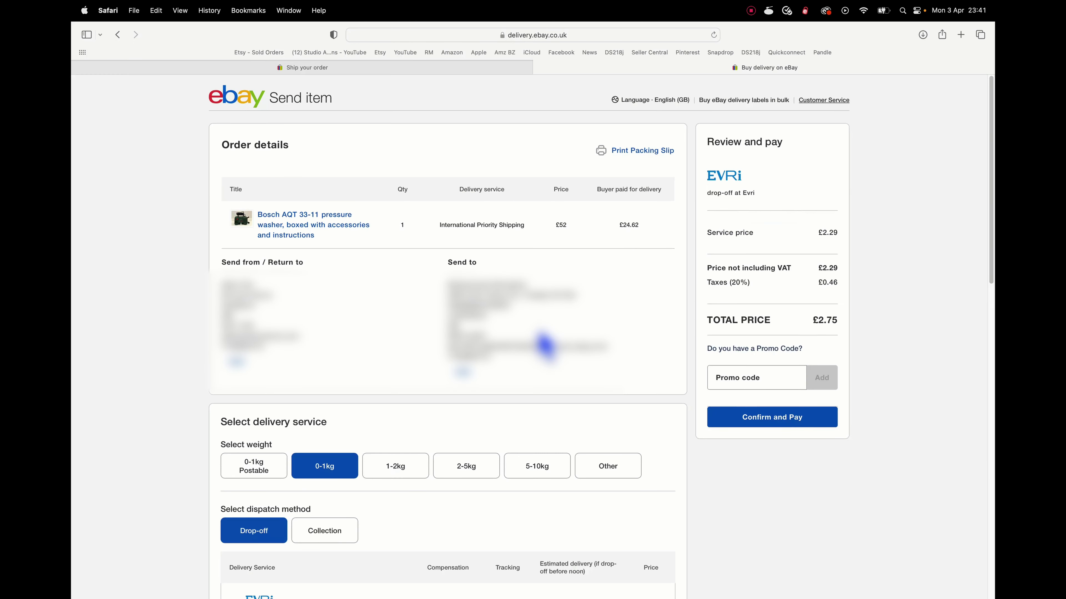
scroll(544, 345, "down", 8)
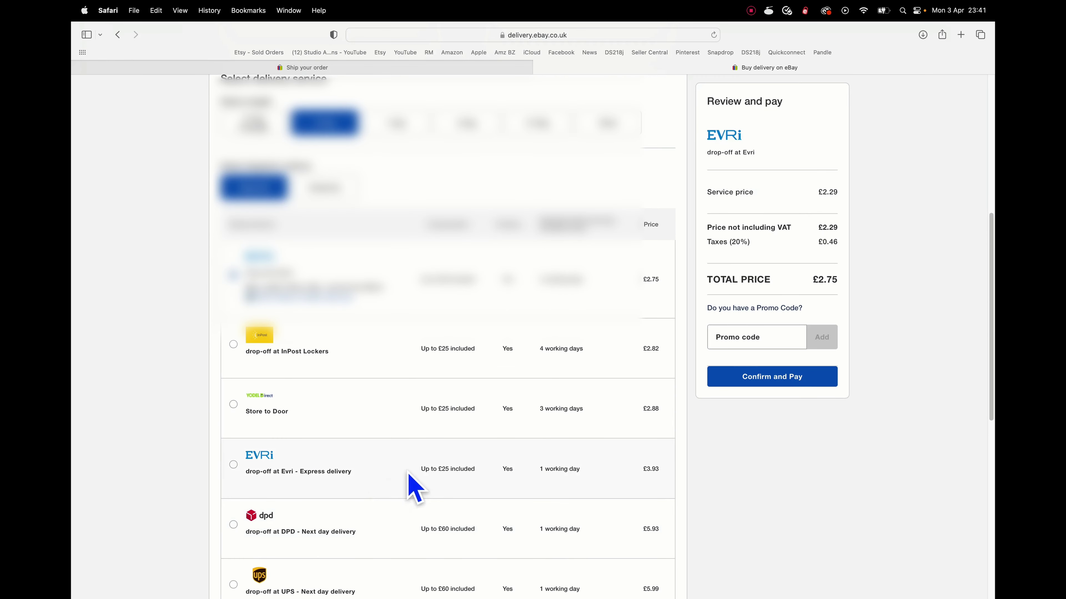
scroll(418, 457, "up", 6)
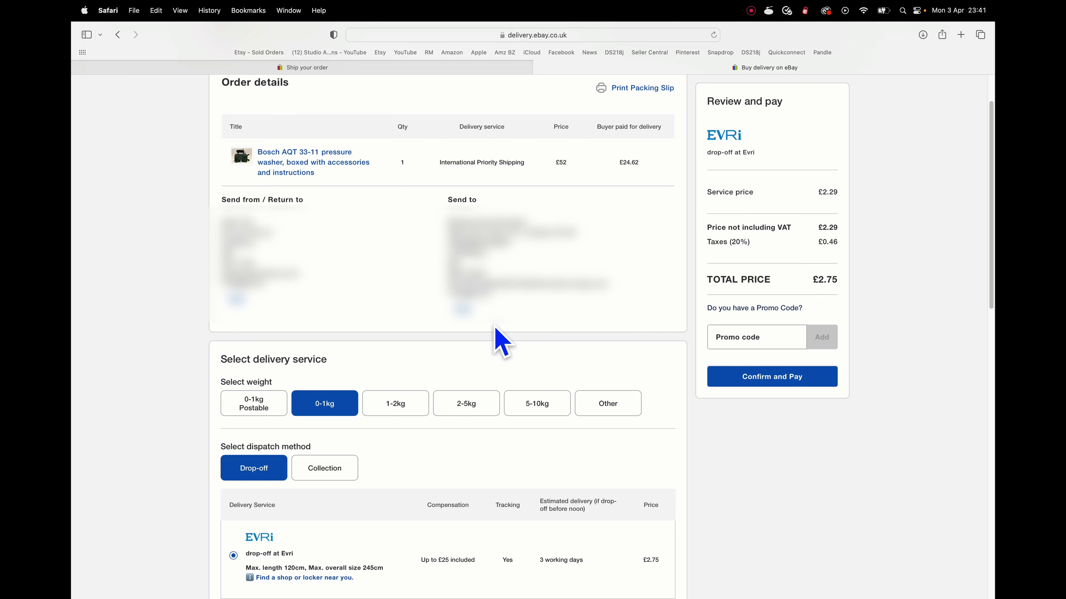
left_click(545, 416)
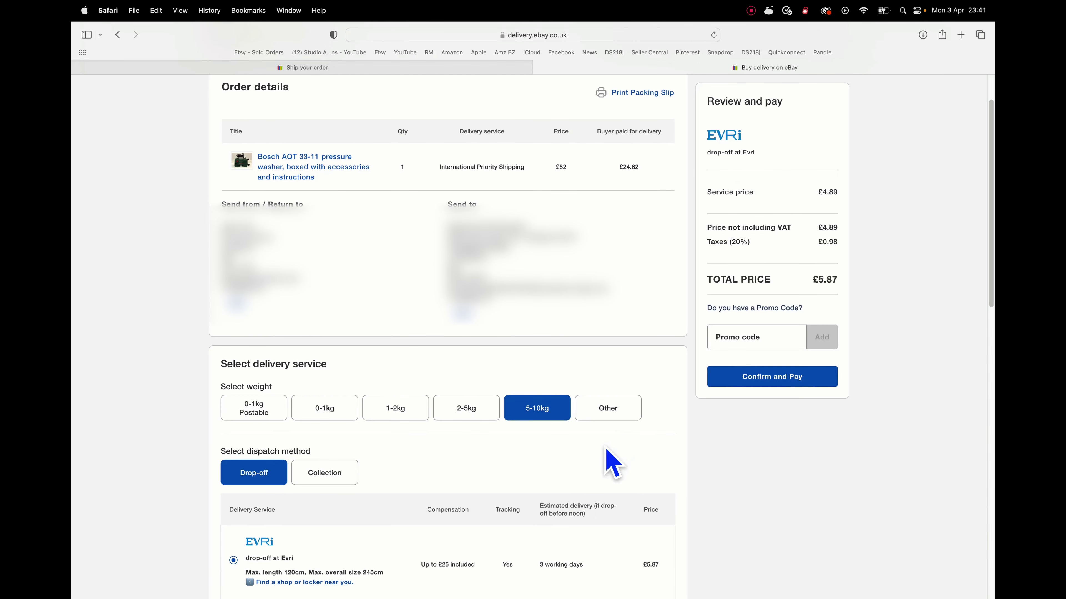
- Check the map of nearby Evri drop-off points, then close it
scroll(554, 439, "down", 1)
scroll(550, 434, "down", 5)
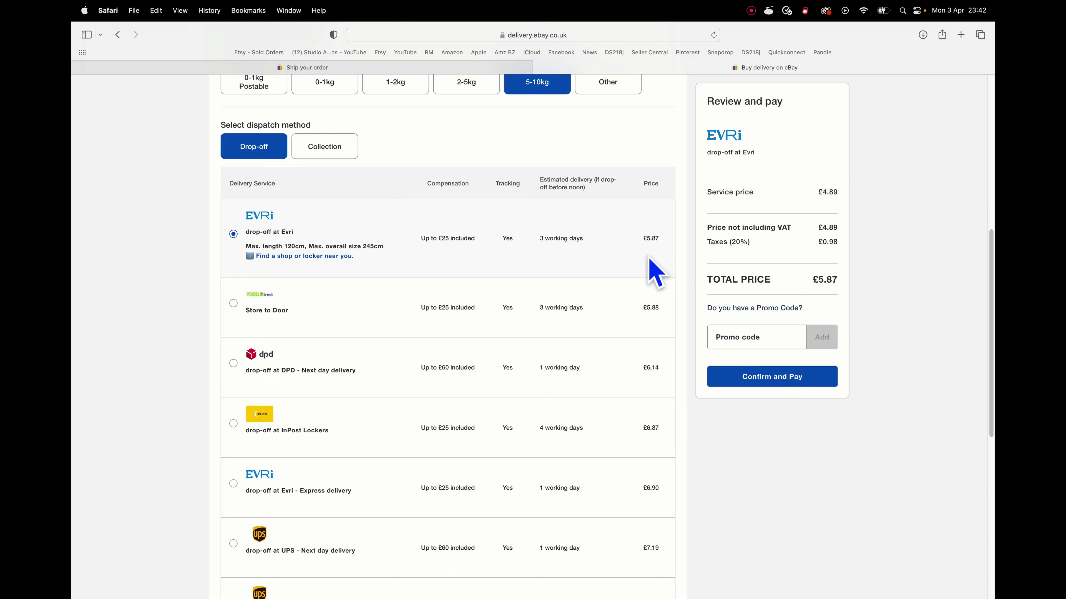
left_click(310, 255)
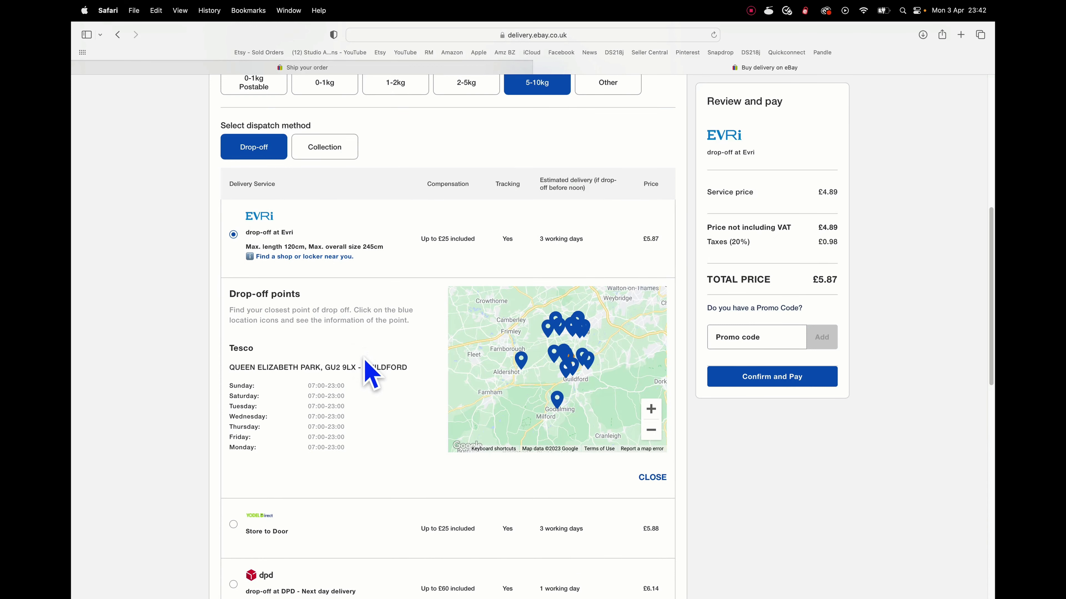
left_click(652, 478)
scroll(520, 430, "up", 2)
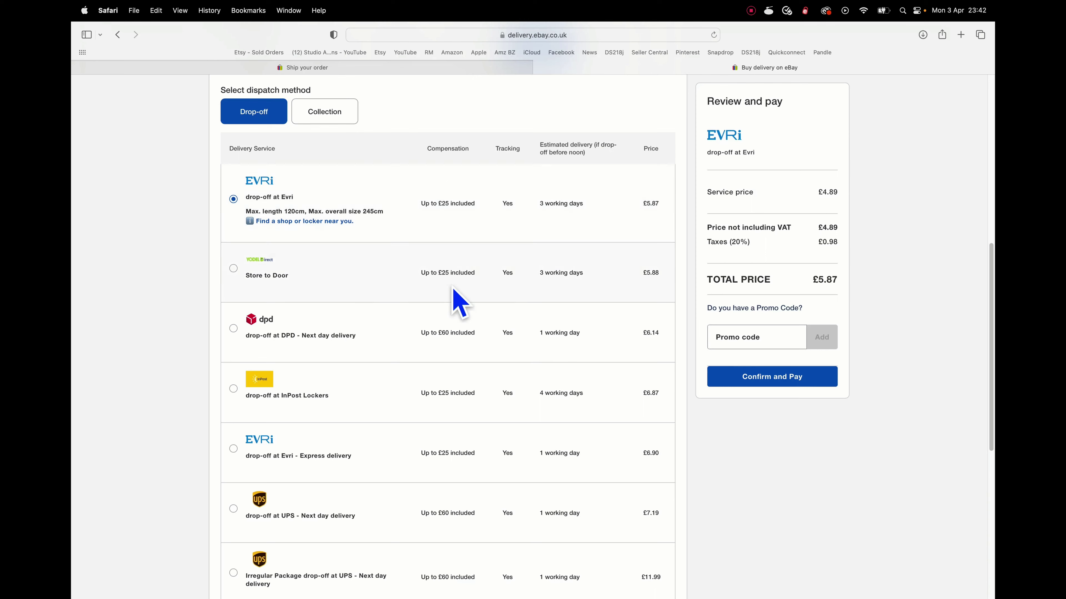
scroll(455, 302, "down", 2)
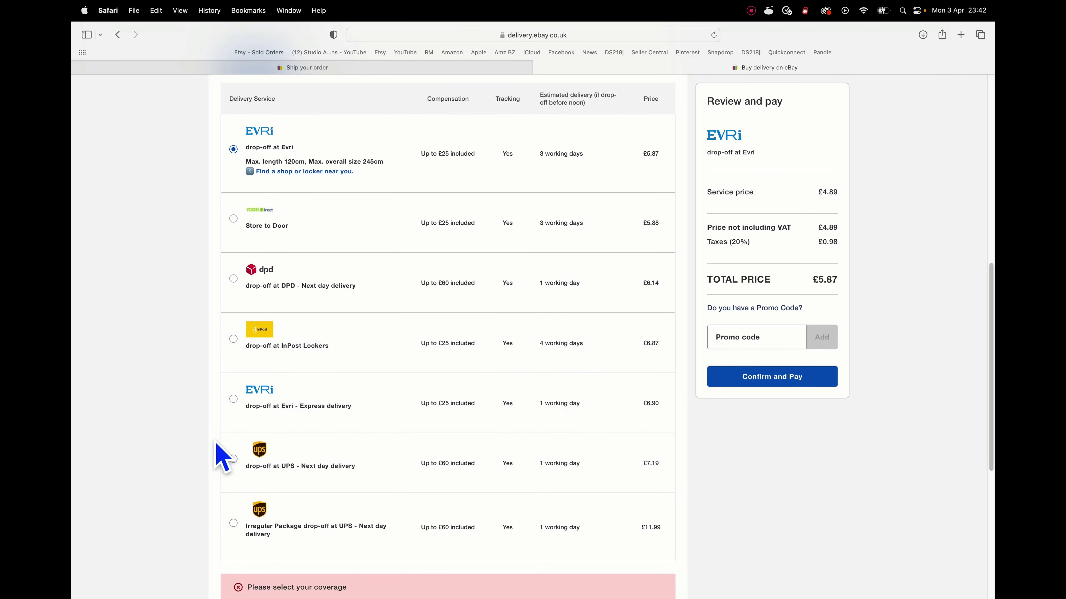
- Choose UPS next-day drop-off delivery for £7.19 and pay for the label with PayPal
left_click(233, 460)
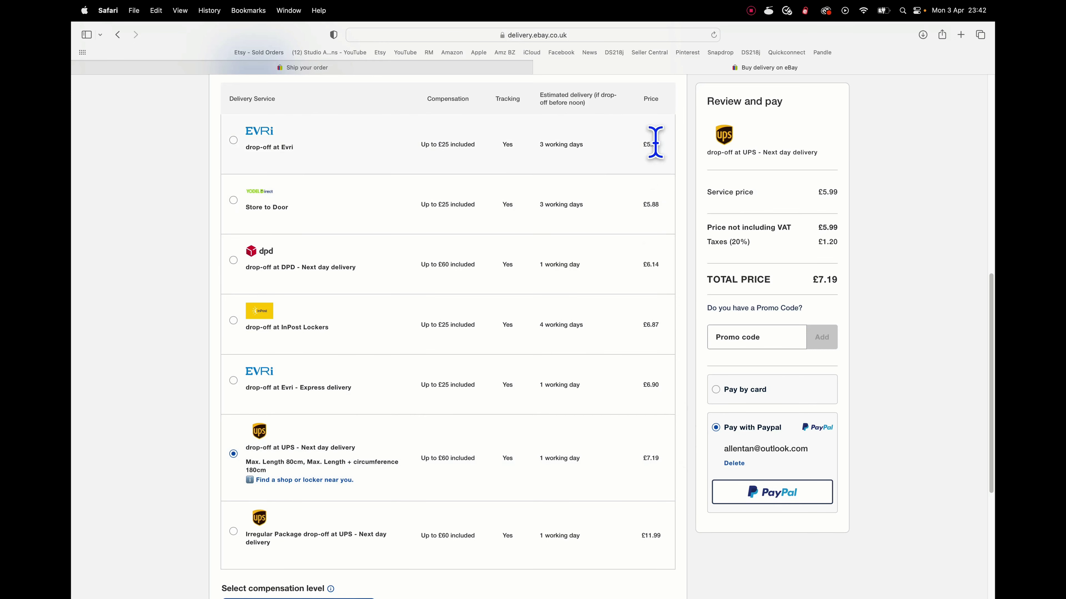
scroll(653, 483, "up", 1)
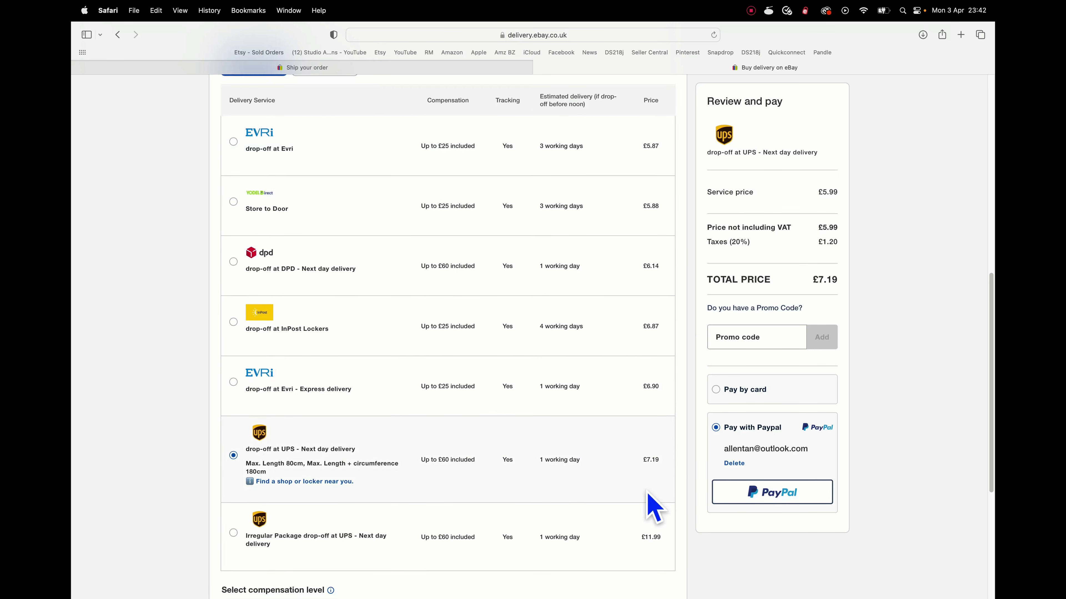
scroll(650, 482, "up", 1)
scroll(277, 491, "down", 6)
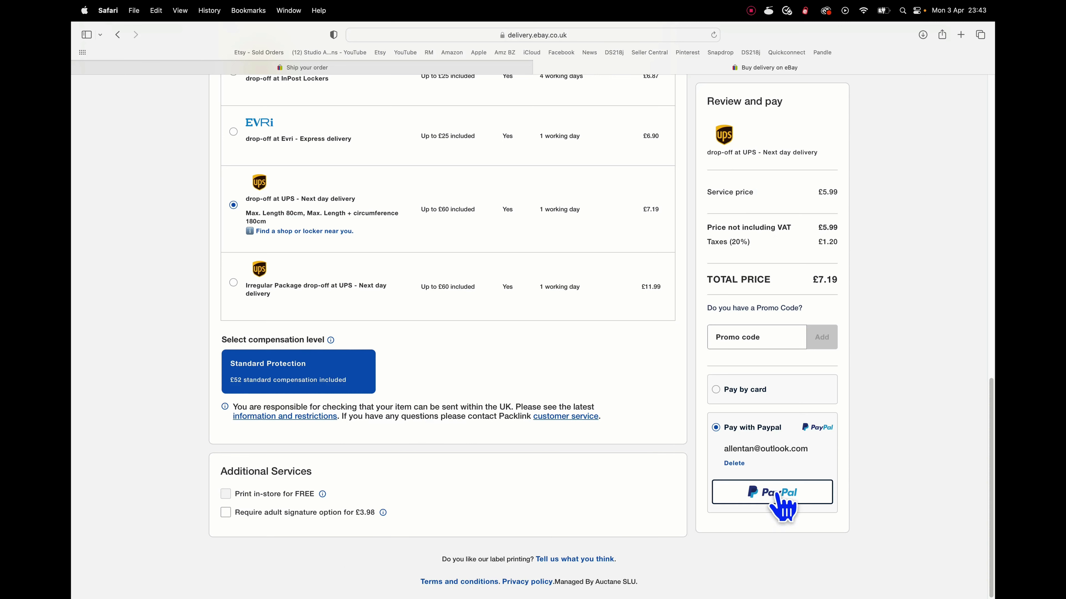
left_click(779, 496)
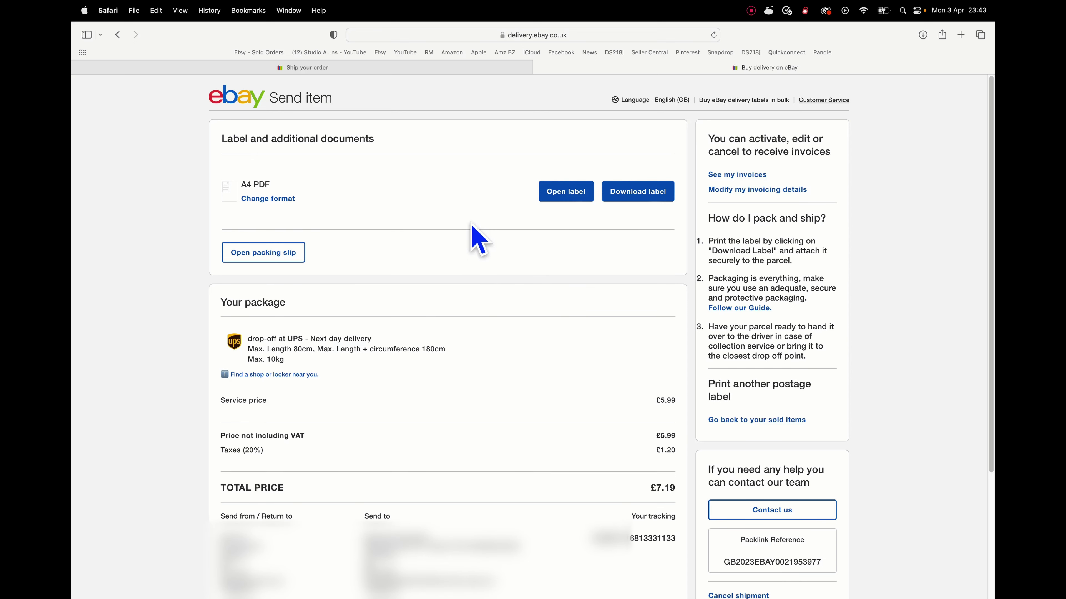
- Change the label paper format to 4" x 6" and save it
left_click(270, 198)
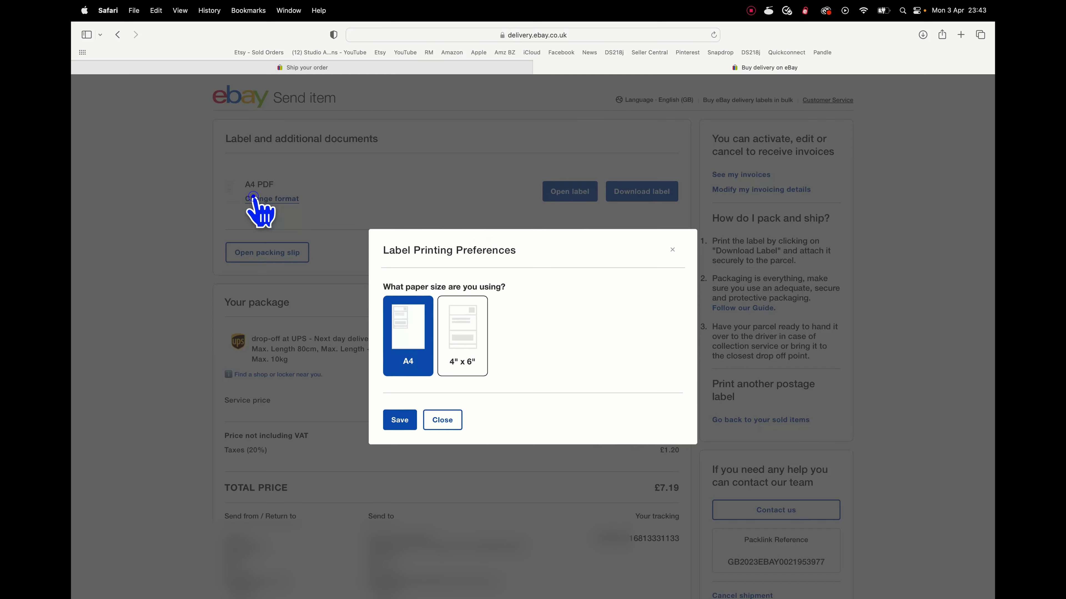
left_click(469, 344)
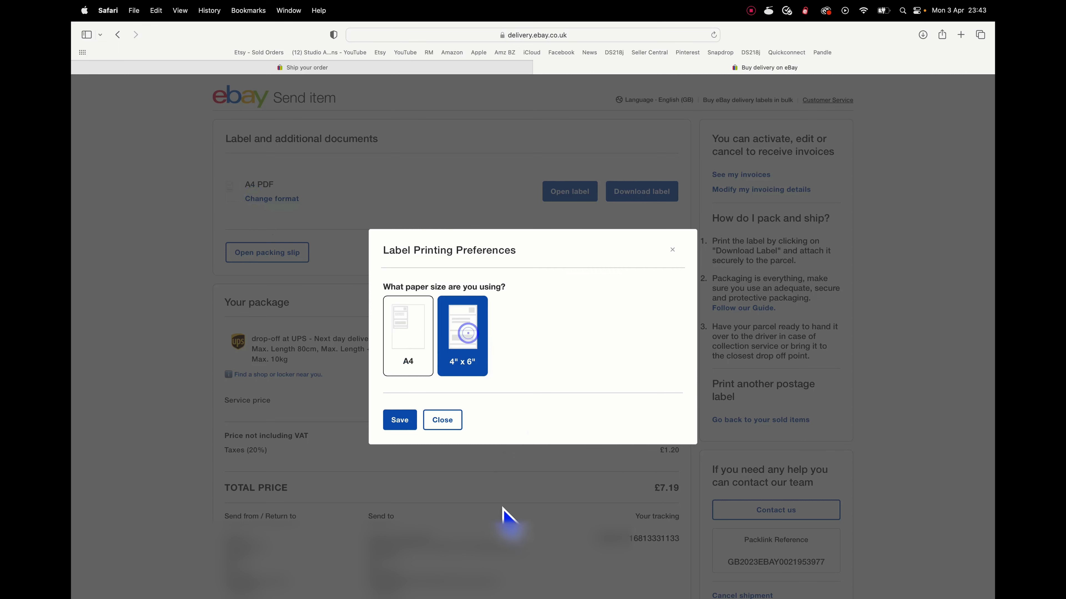
left_click(395, 423)
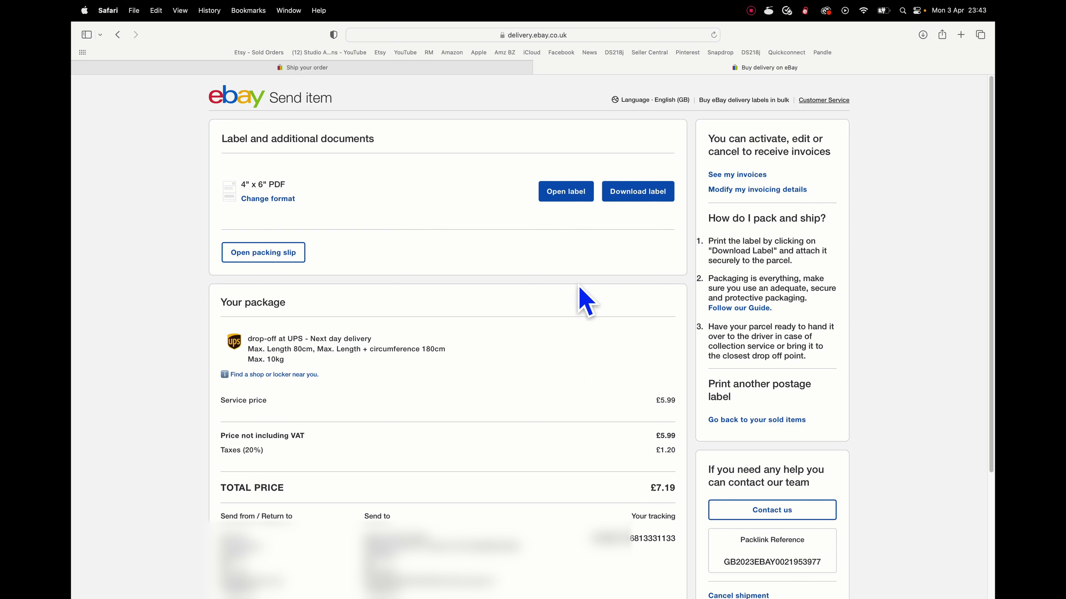
- Download the UPS postage label PDF
left_click(632, 192)
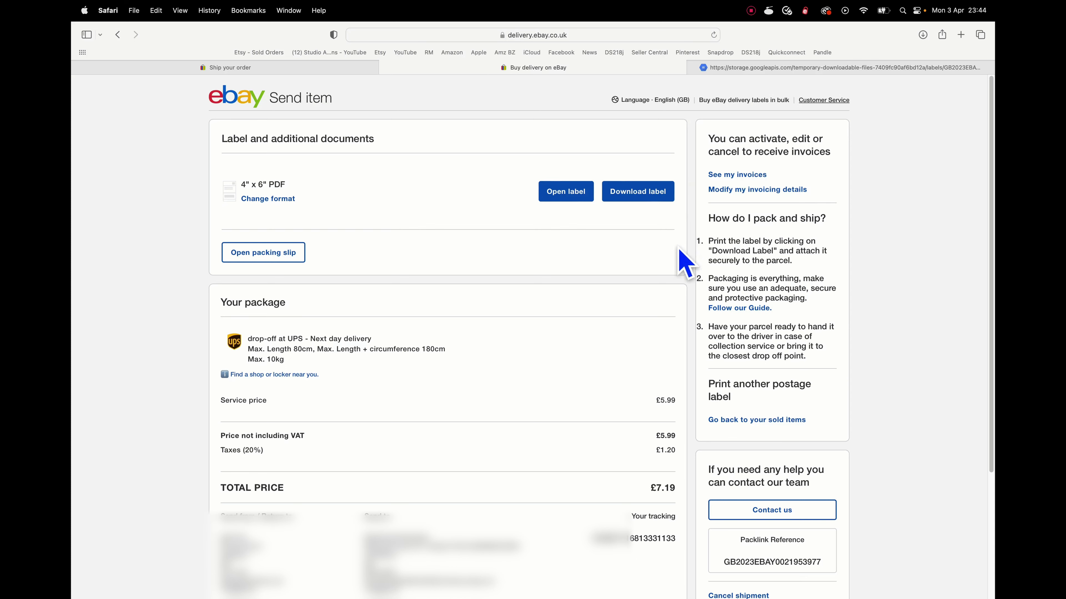
scroll(680, 249, "down", 1)
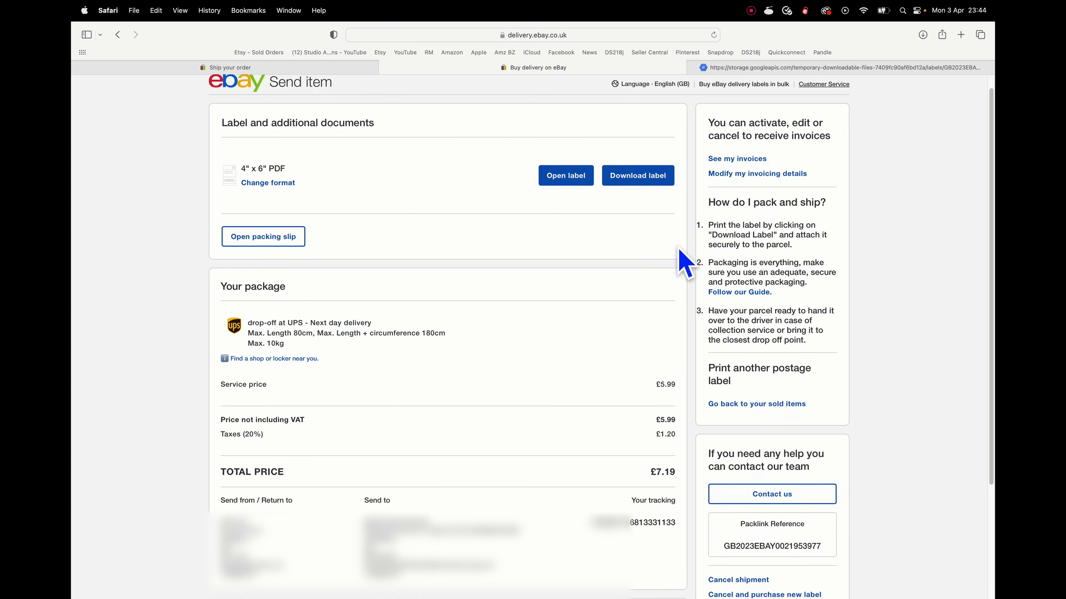
scroll(686, 263, "up", 1)
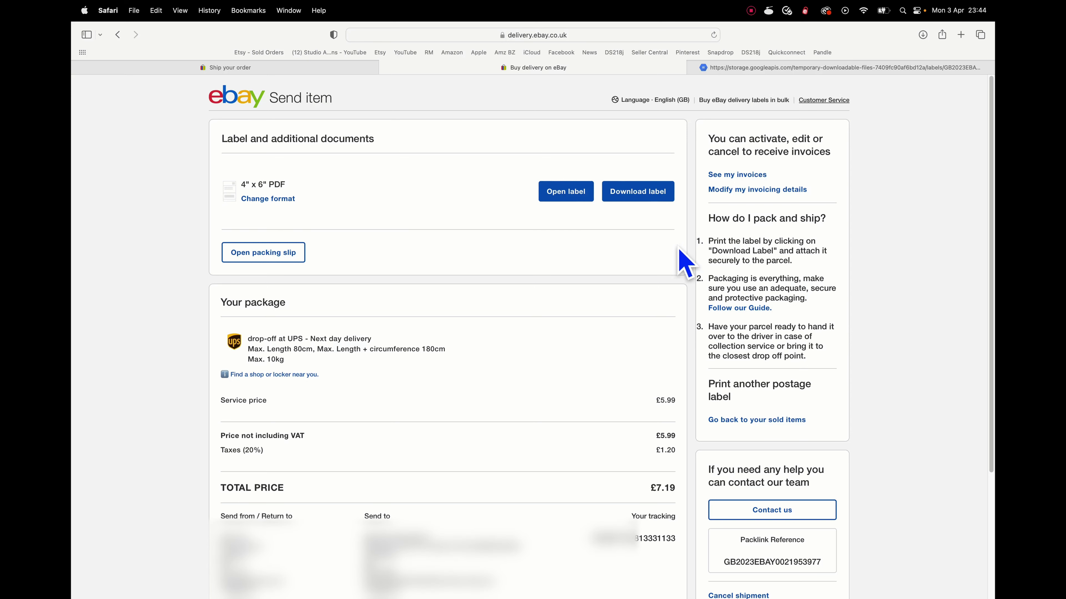
scroll(860, 359, "down", 3)
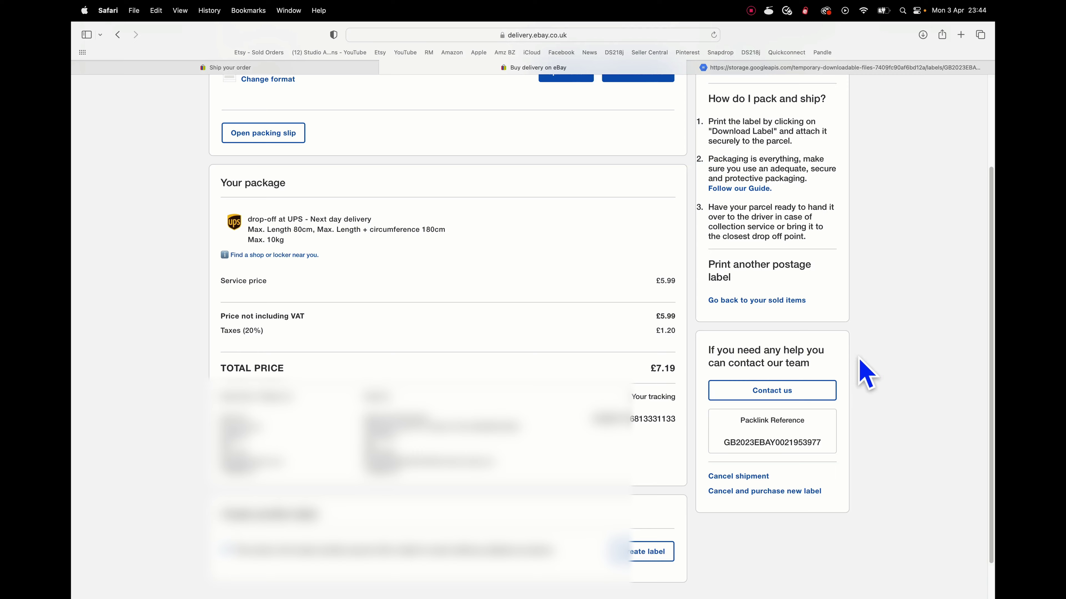
scroll(860, 365, "up", 3)
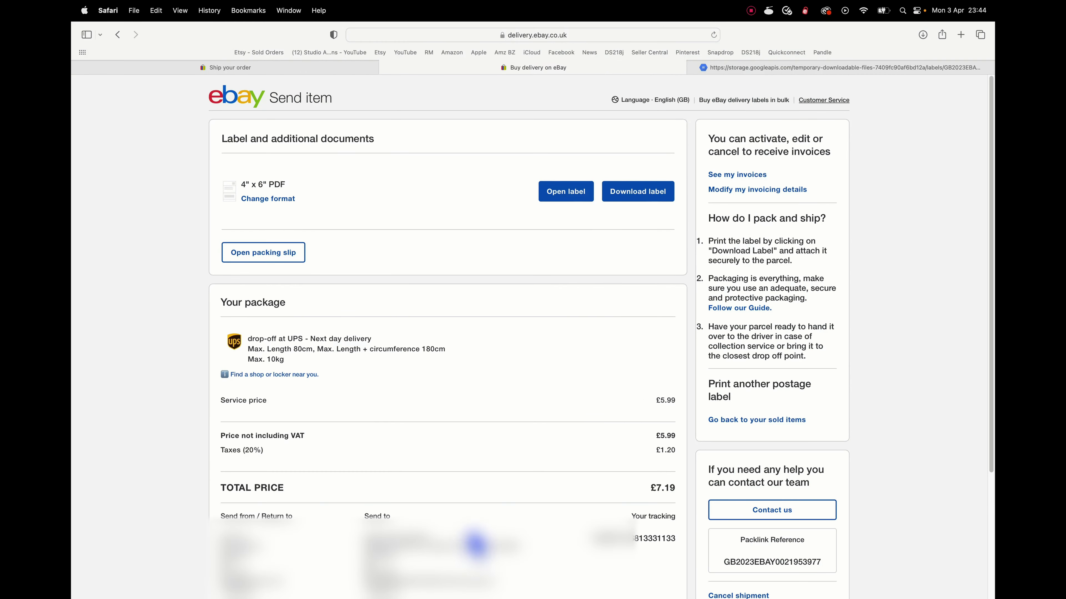
scroll(497, 489, "down", 3)
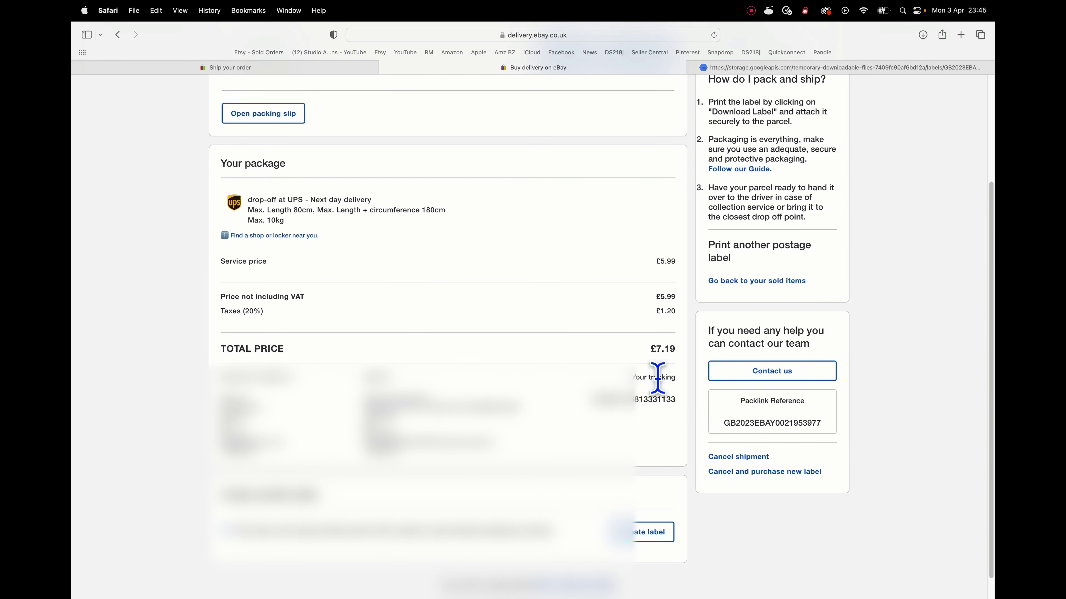
scroll(656, 379, "up", 1)
scroll(656, 379, "up", 3)
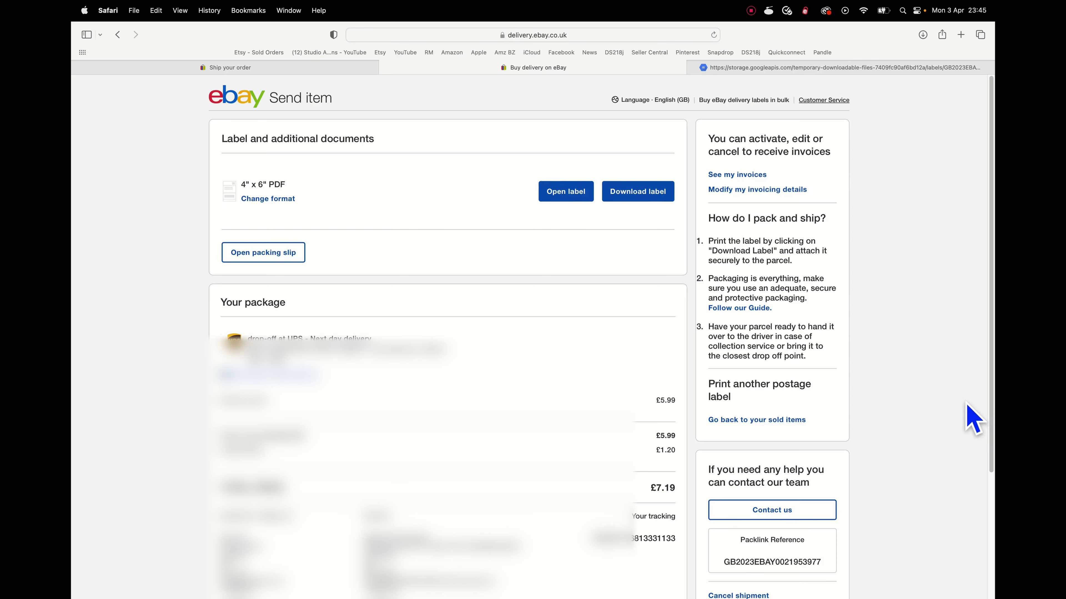
scroll(923, 415, "down", 4)
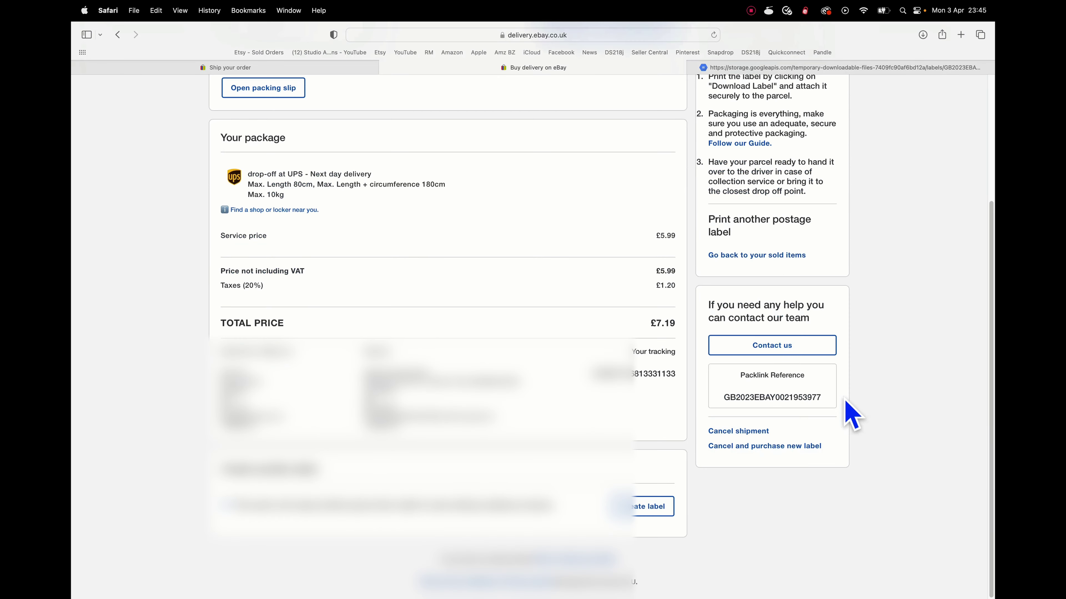
scroll(792, 544, "up", 4)
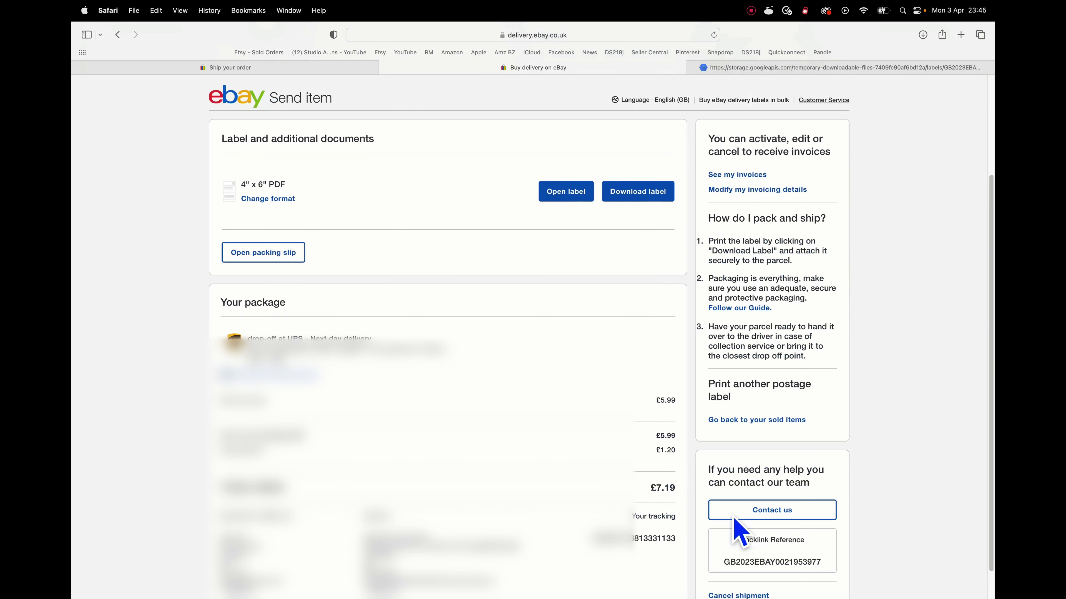
- Go back to the My eBay: Sold page listing the dispatched pressure washer order
left_click(781, 420)
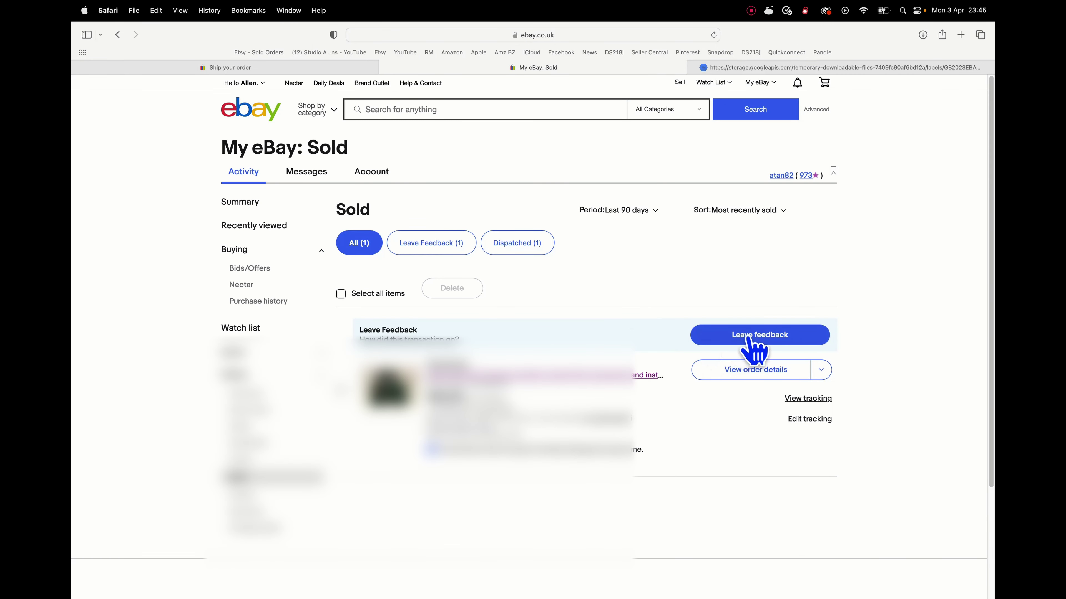